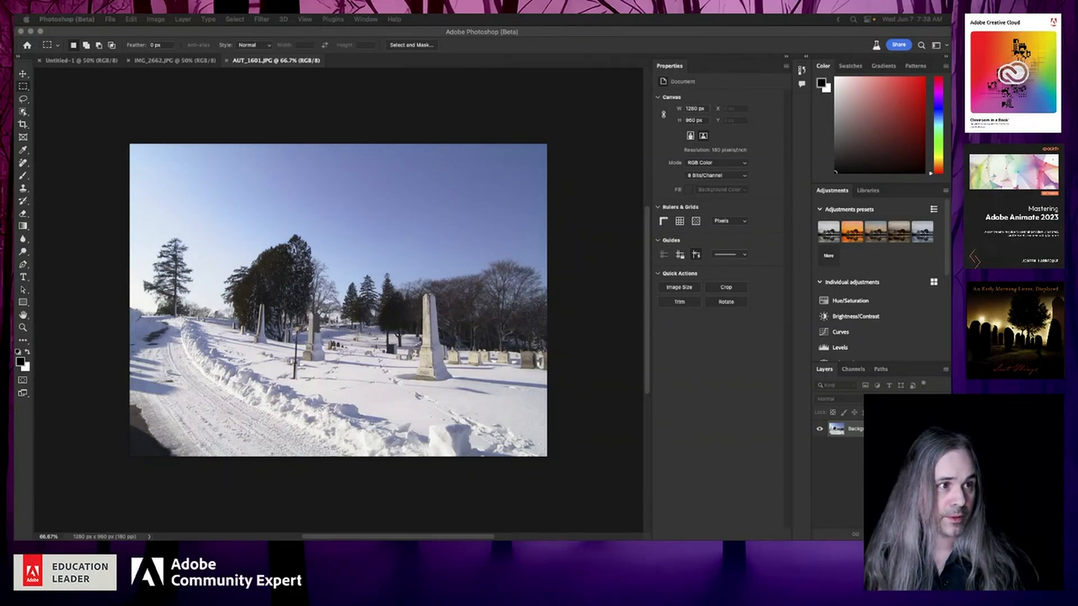
pyautogui.click(536, 34)
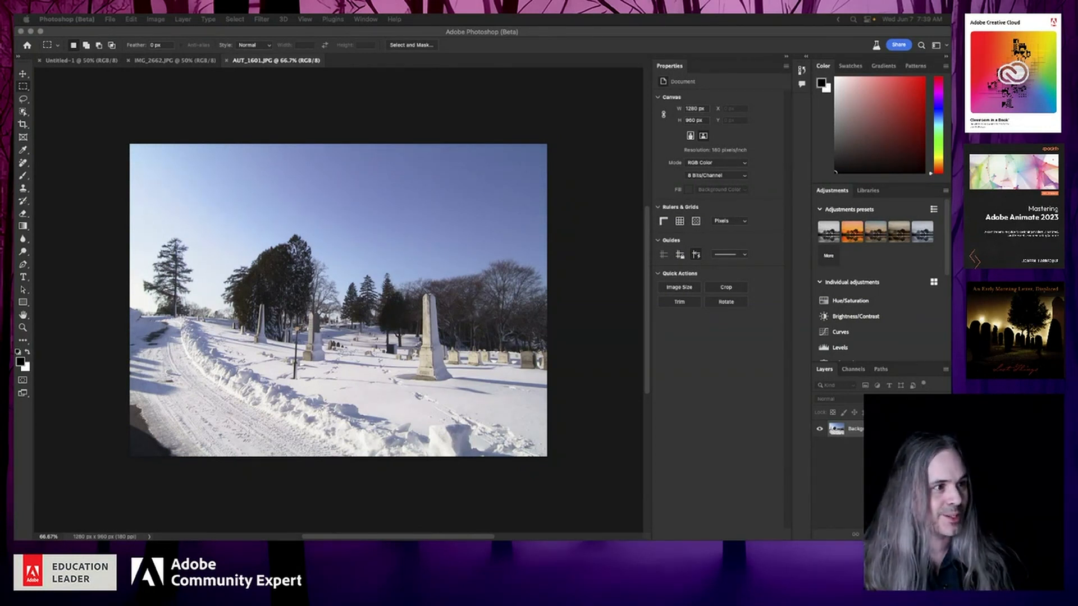
pyautogui.click(561, 34)
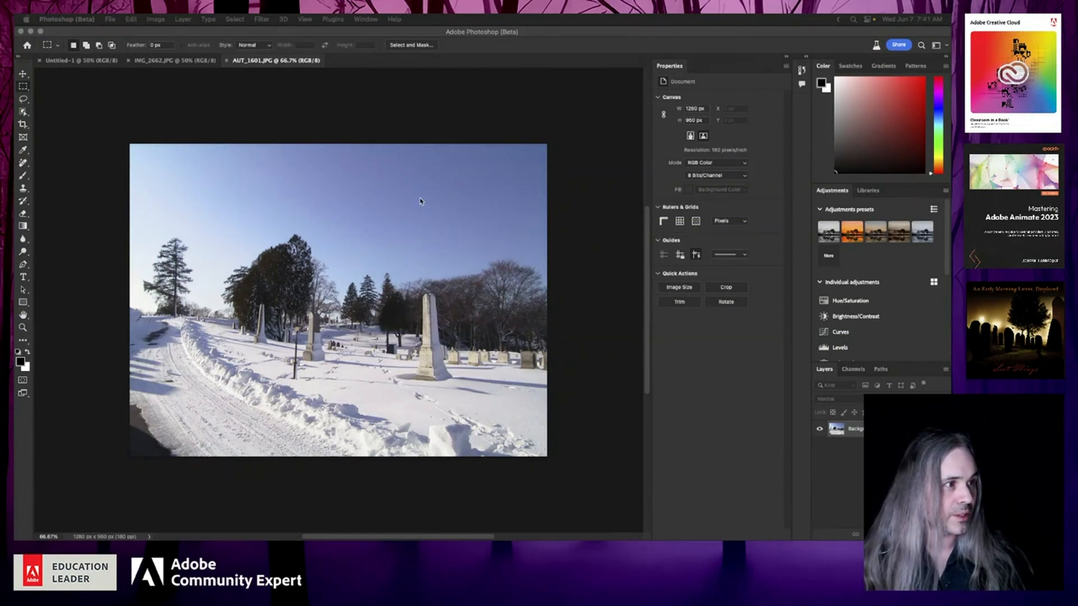
# Step: Show the Navigator panel, dock it above Properties, collapse the leftover Histogram, and enlarge the Navigator preview
pyautogui.click(365, 19)
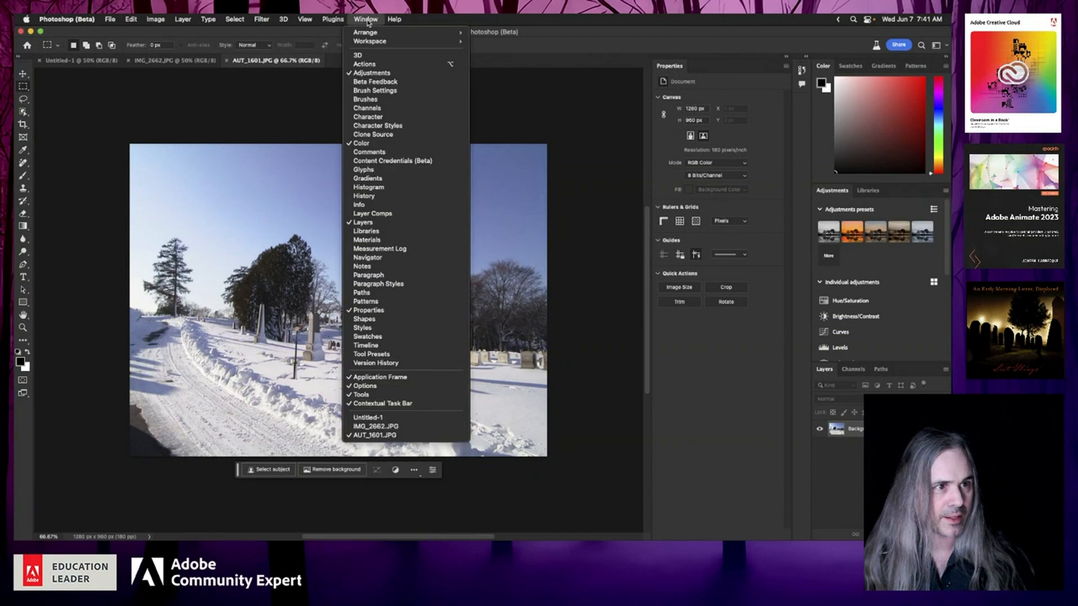
pyautogui.click(402, 260)
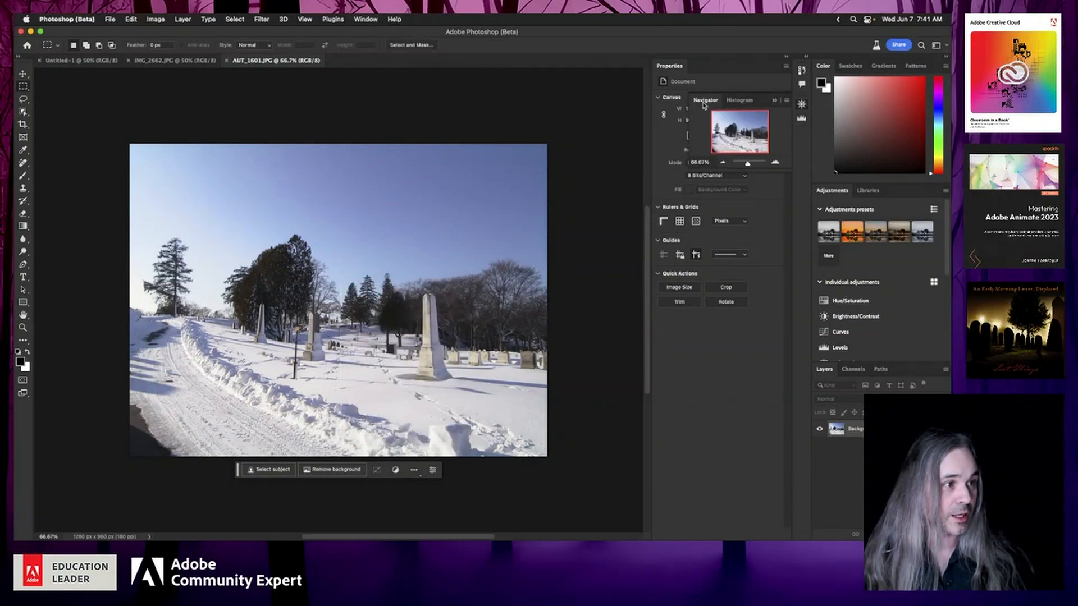
pyautogui.moveTo(704, 105); pyautogui.dragTo(708, 66)
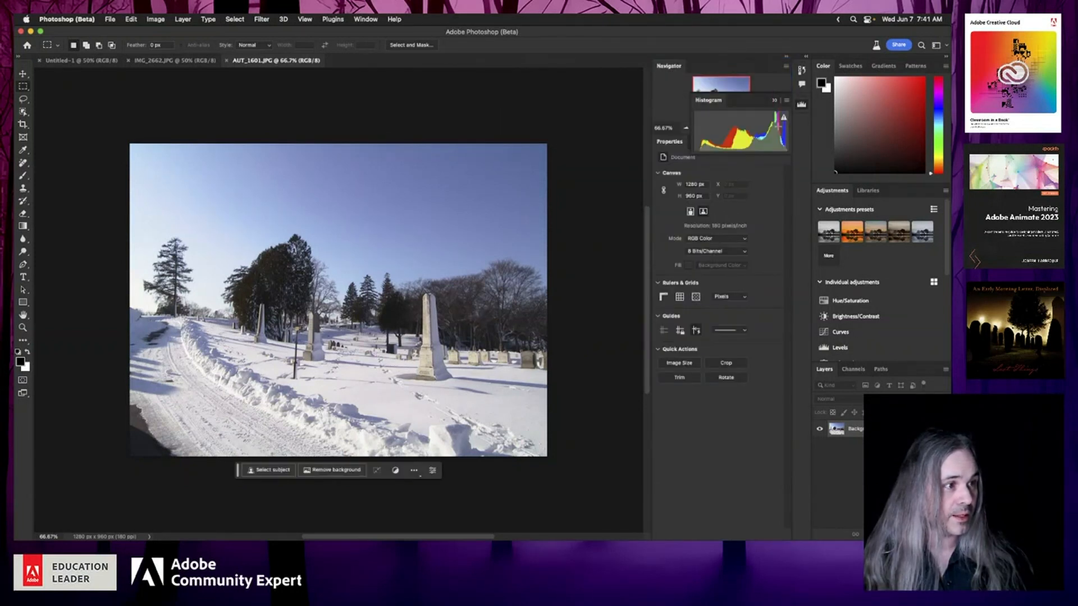
pyautogui.click(776, 101)
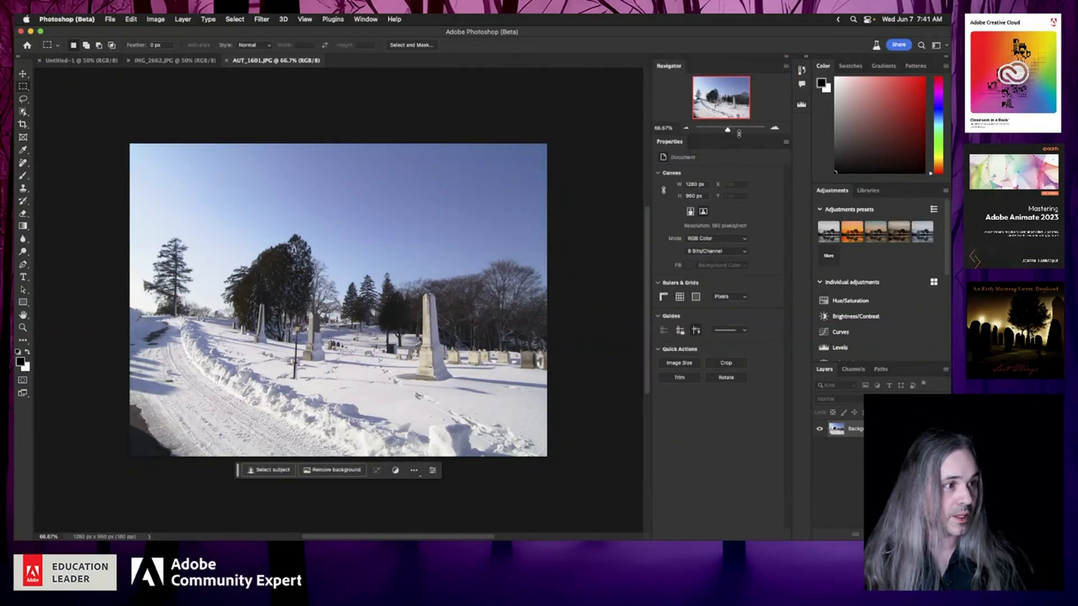
pyautogui.moveTo(738, 134); pyautogui.dragTo(726, 171)
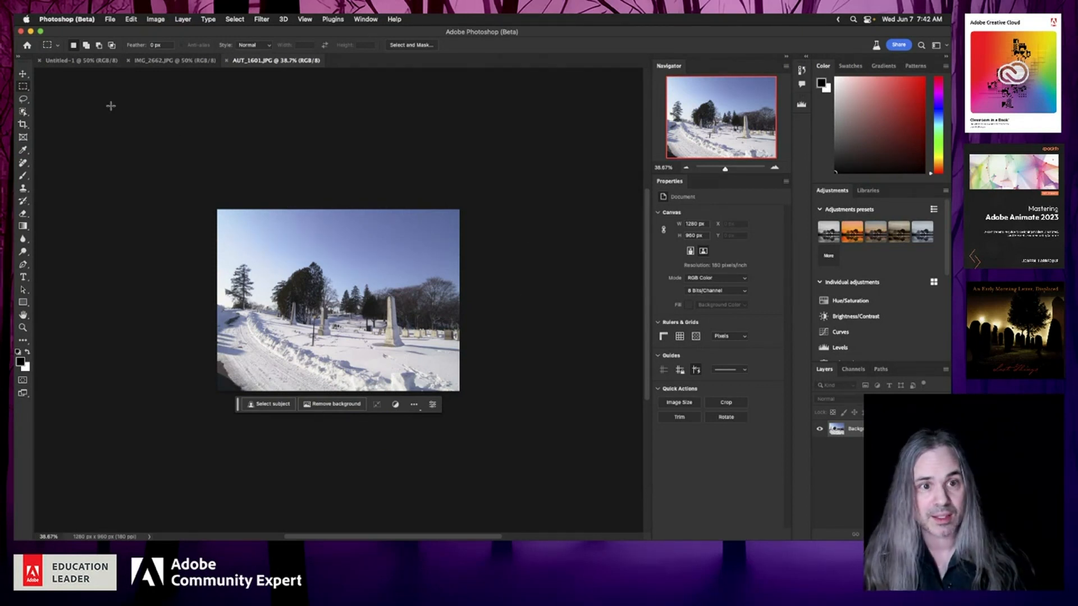
# Step: Extend the canvas beyond the photo's right edge with the Crop tool, to about 2618 px wide
pyautogui.click(24, 126)
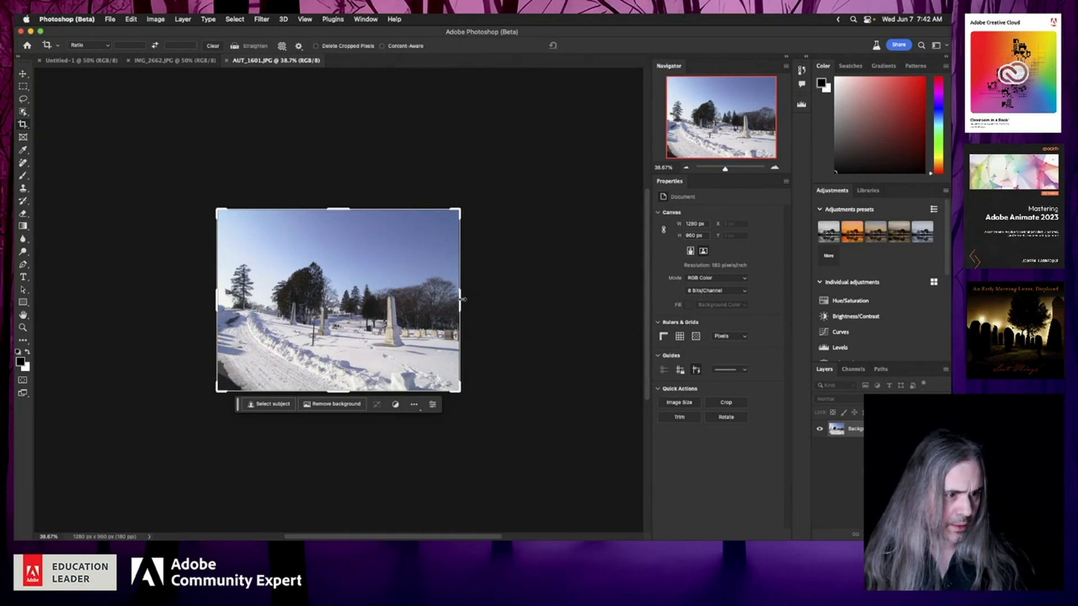
pyautogui.moveTo(460, 301); pyautogui.dragTo(592, 308)
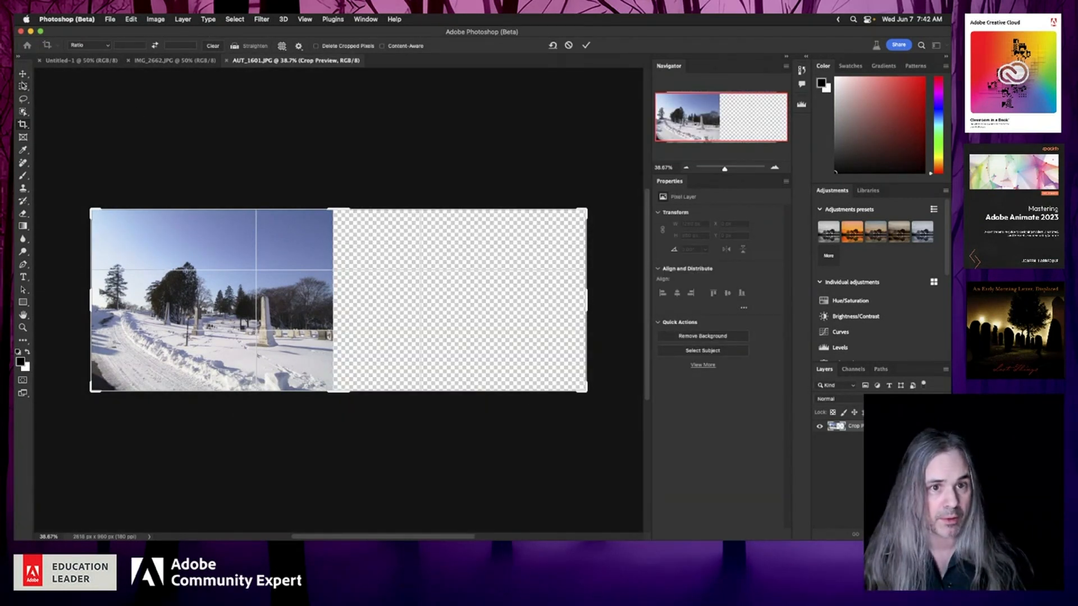
pyautogui.click(23, 86)
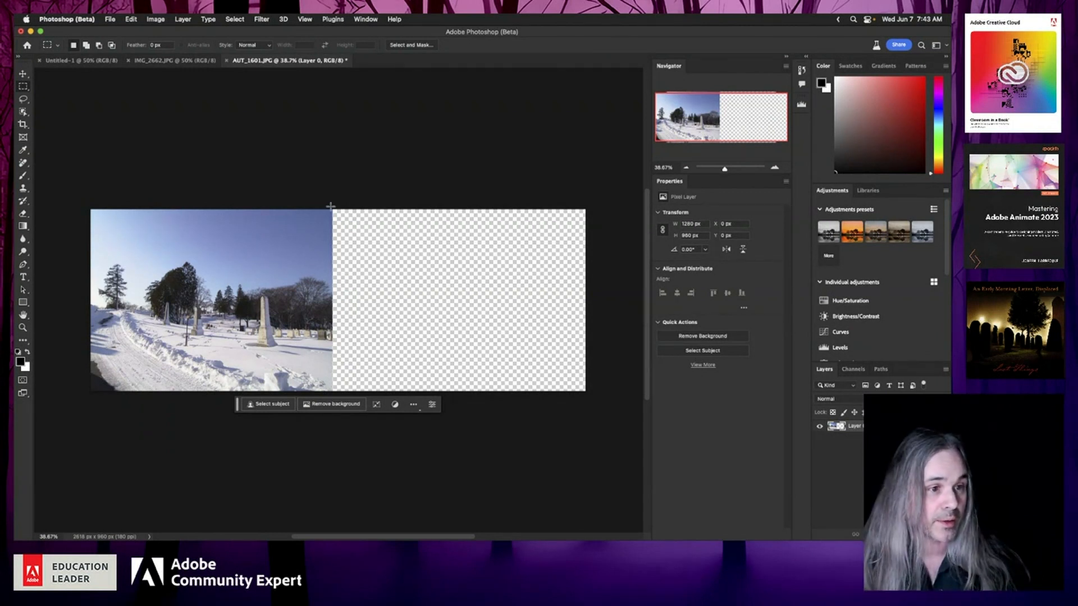
# Step: Select the blank canvas plus a thin overlap of the photo, about 1387 px wide, and run Generative Fill with an empty prompt
pyautogui.moveTo(331, 206); pyautogui.dragTo(605, 453)
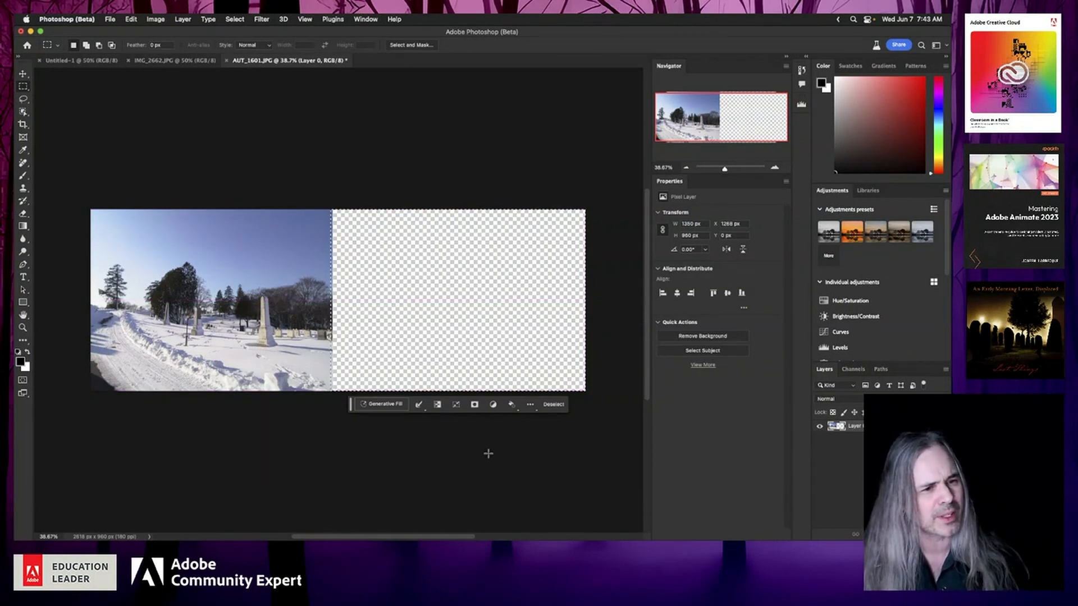
pyautogui.moveTo(324, 199); pyautogui.dragTo(599, 469)
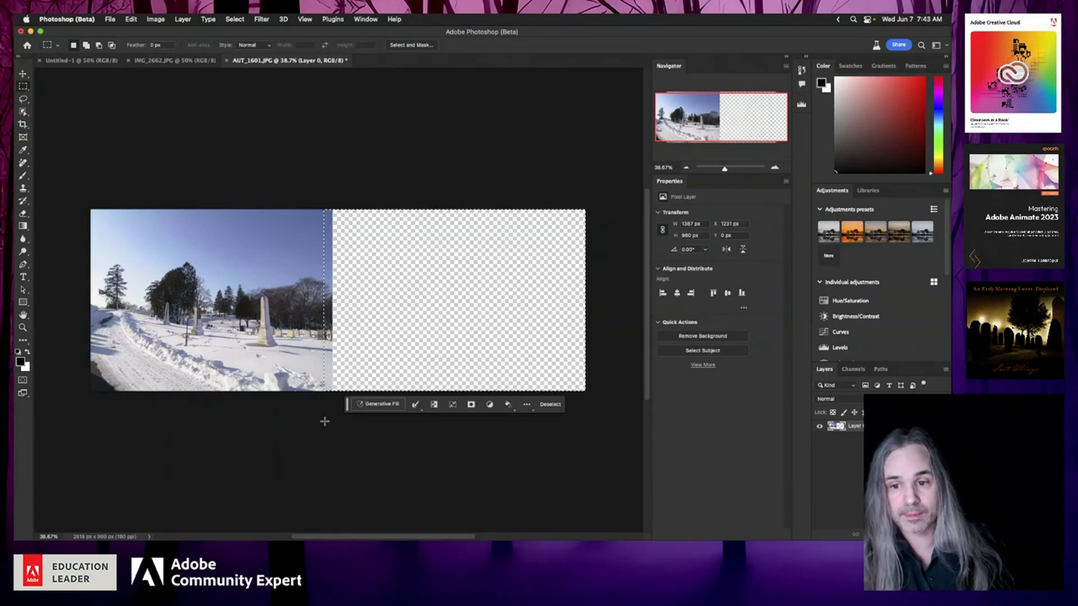
pyautogui.click(376, 405)
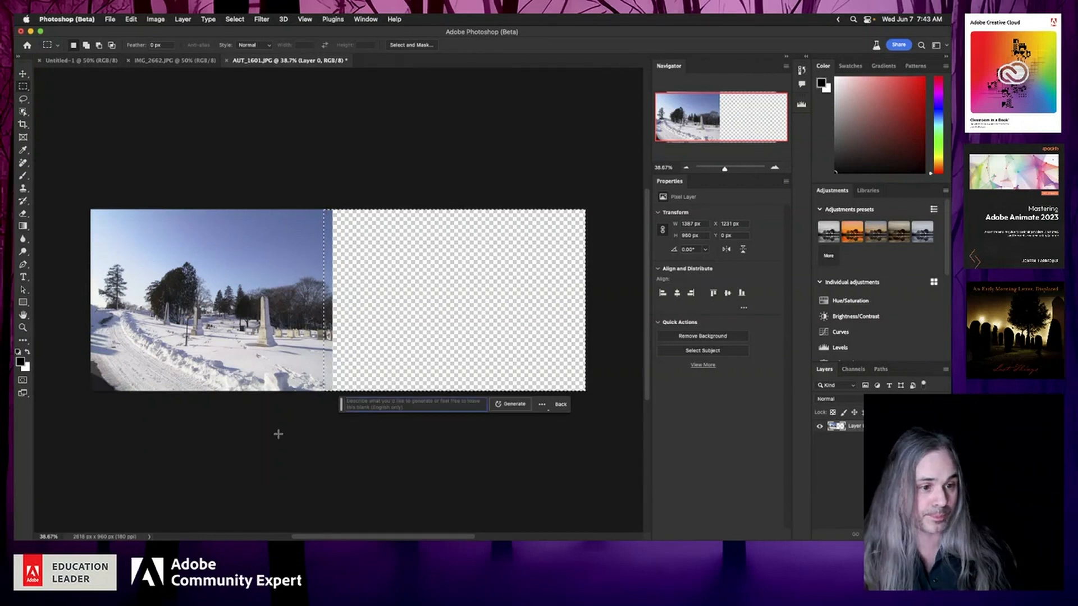
pyautogui.click(512, 404)
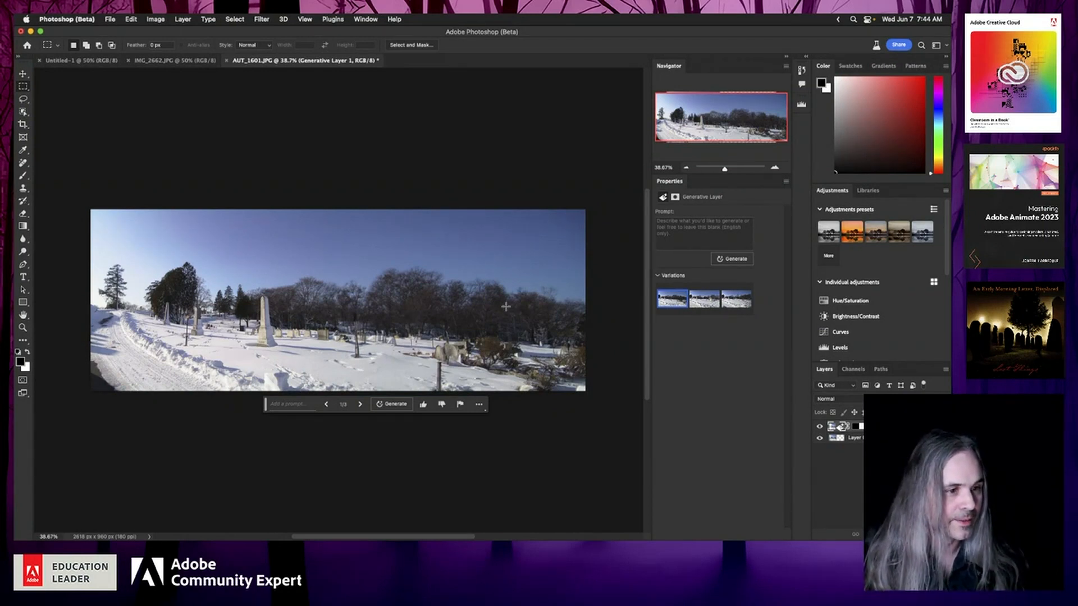
# Step: Compare the generated variations for the right side of the cemetery scene and keep the second one
pyautogui.scroll(2, 507, 306)
pyautogui.scroll(-3, 507, 307)
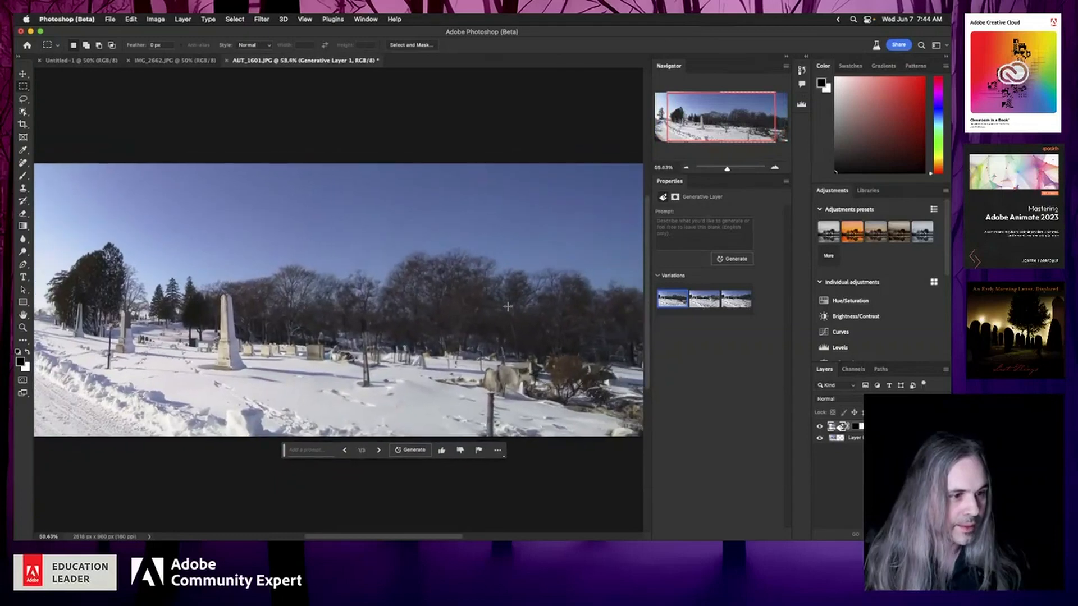
pyautogui.scroll(2, 507, 306)
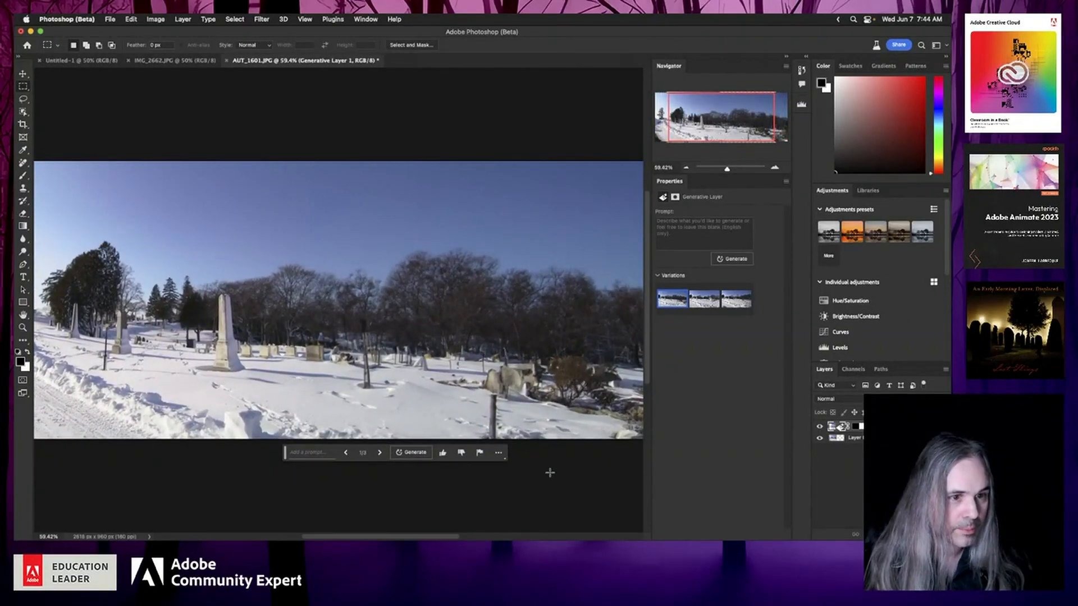
pyautogui.moveTo(731, 114); pyautogui.dragTo(752, 114)
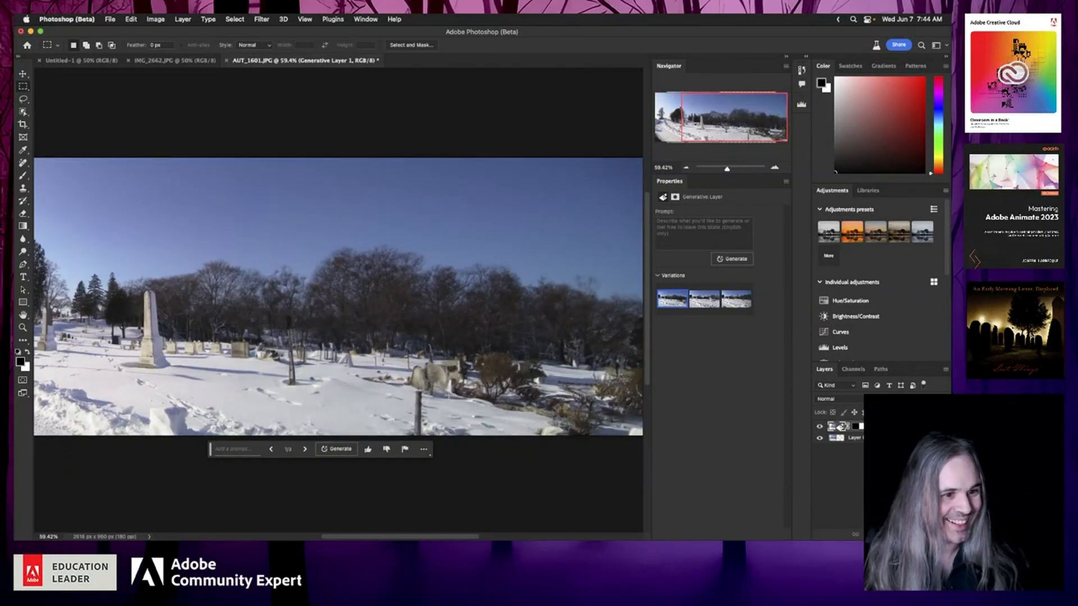
pyautogui.click(302, 453)
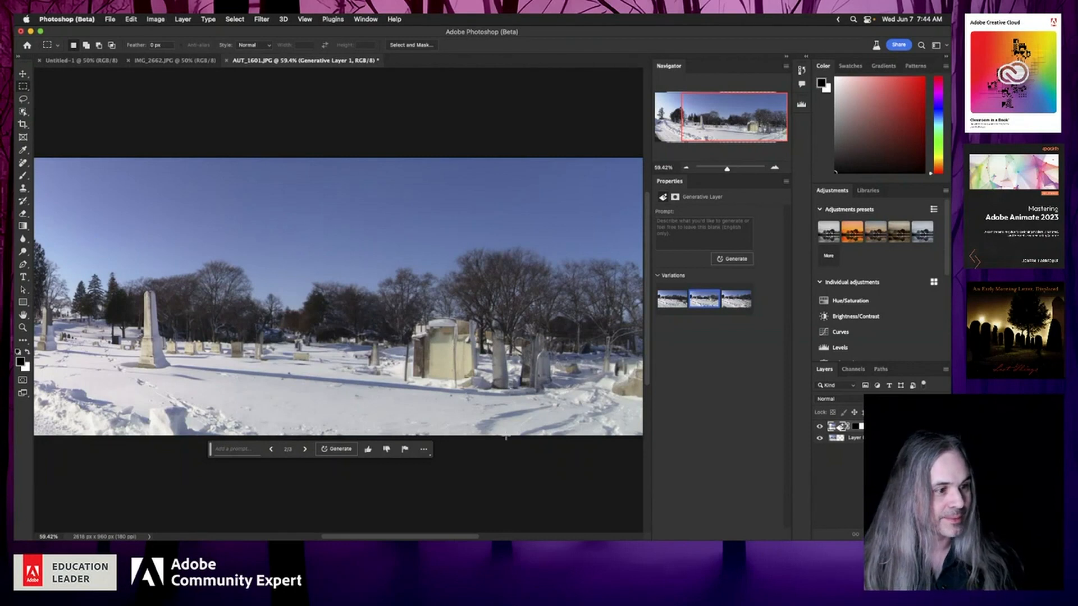
pyautogui.click(305, 449)
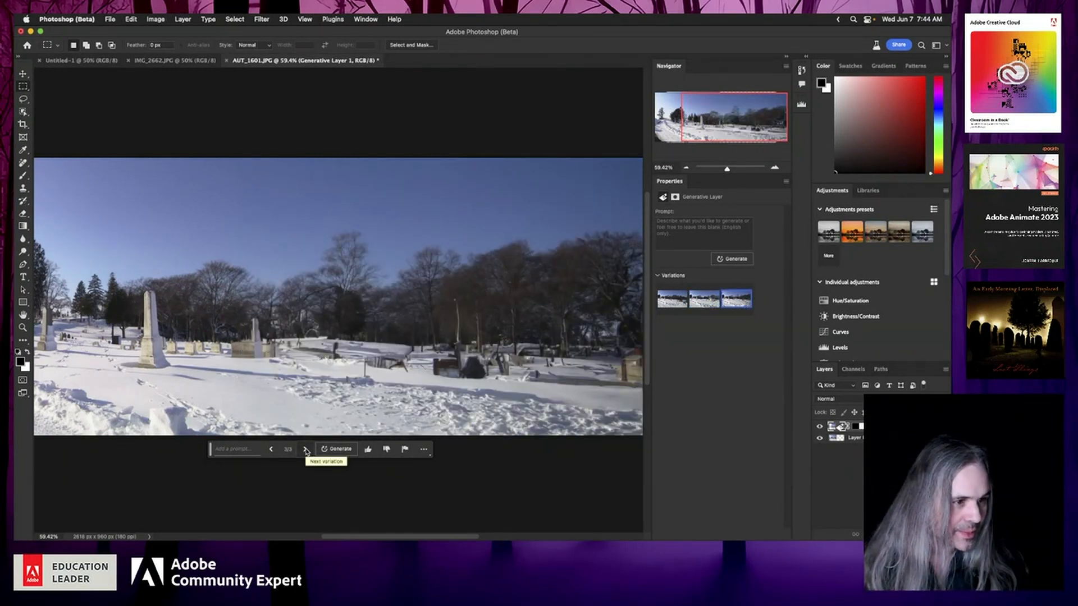
pyautogui.click(272, 450)
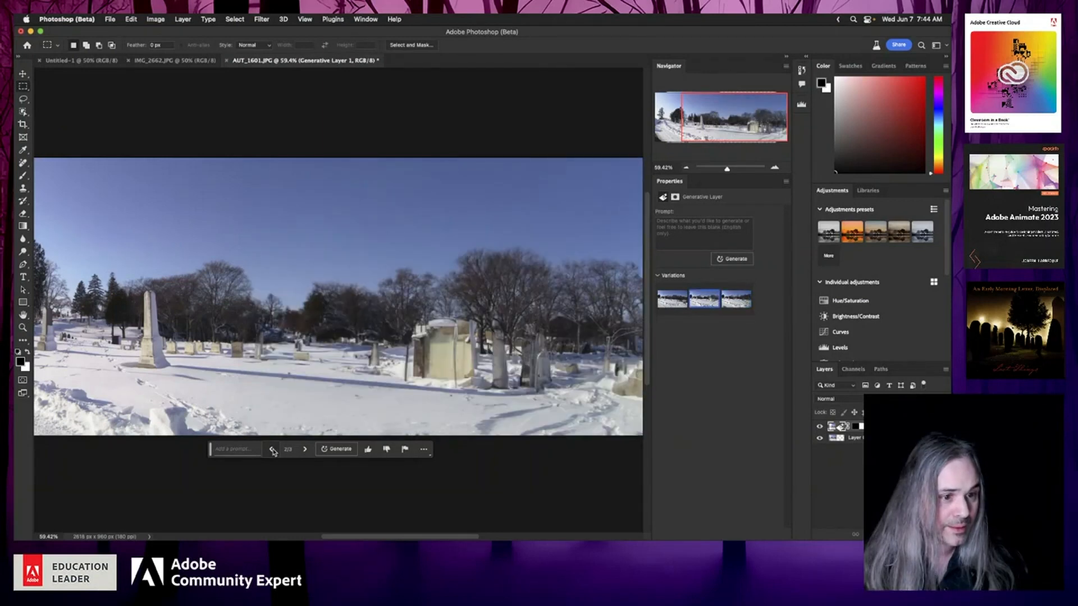
pyautogui.click(272, 449)
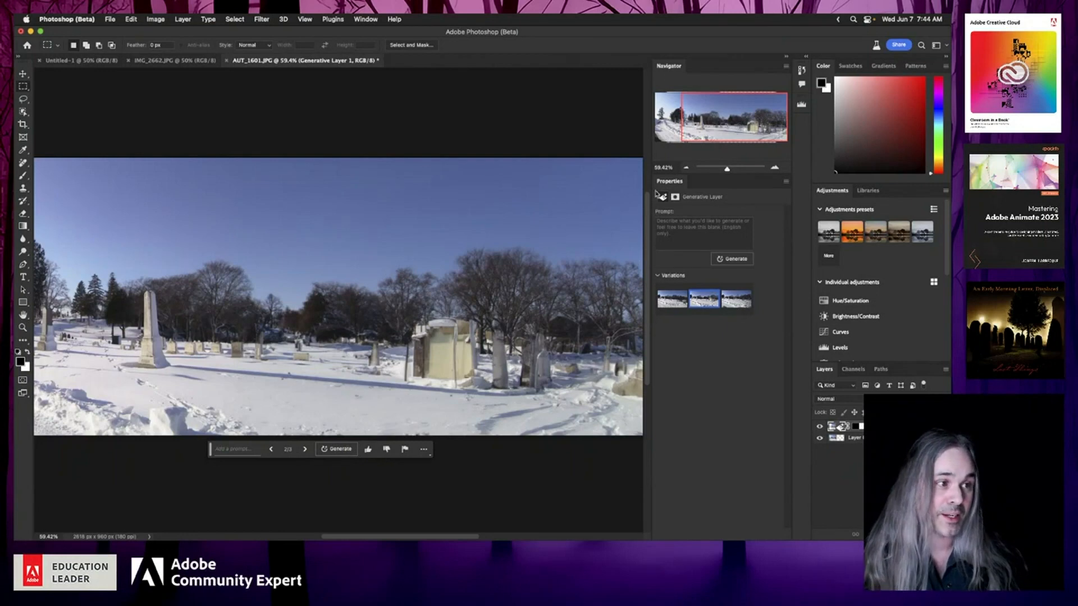
# Step: Extend the canvas beyond the photo's left edge with the Crop tool, to about 3587 px wide
pyautogui.moveTo(711, 121); pyautogui.dragTo(654, 128)
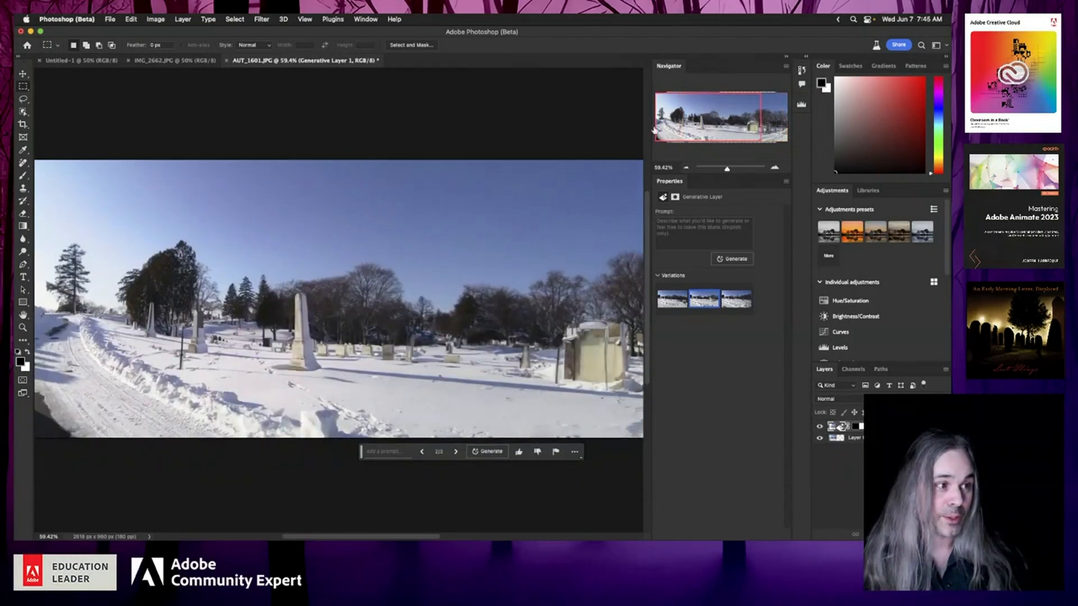
pyautogui.click(685, 168)
pyautogui.click(685, 168)
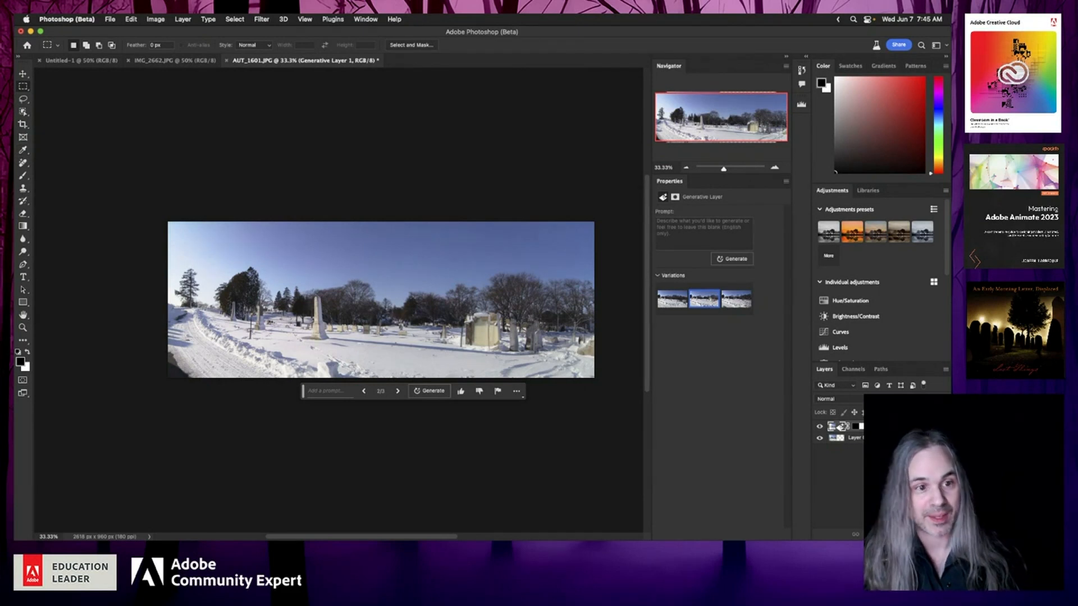
pyautogui.click(23, 124)
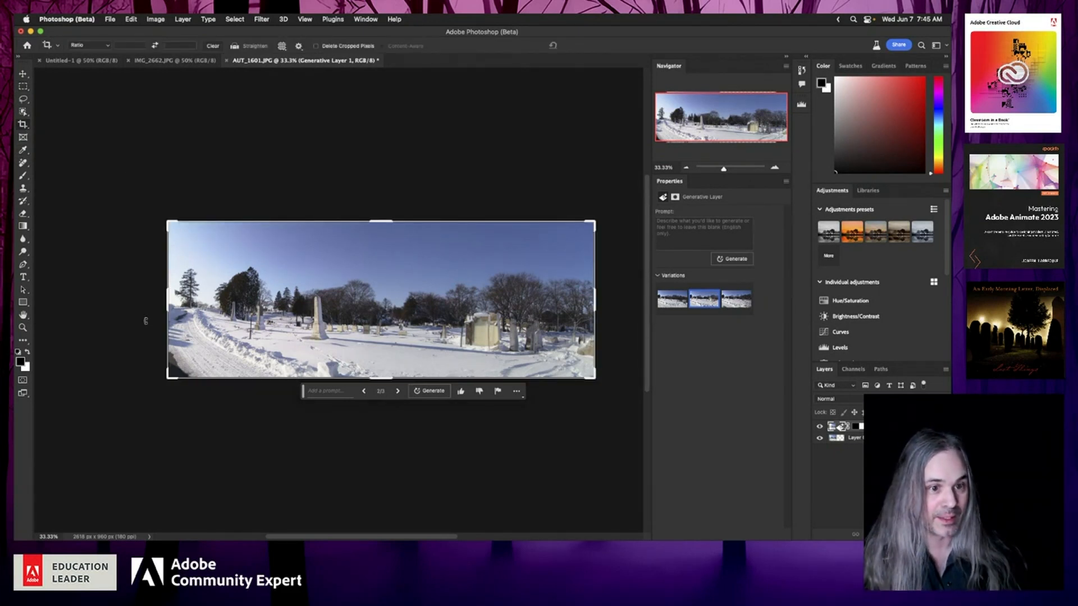
pyautogui.moveTo(167, 306); pyautogui.dragTo(87, 296)
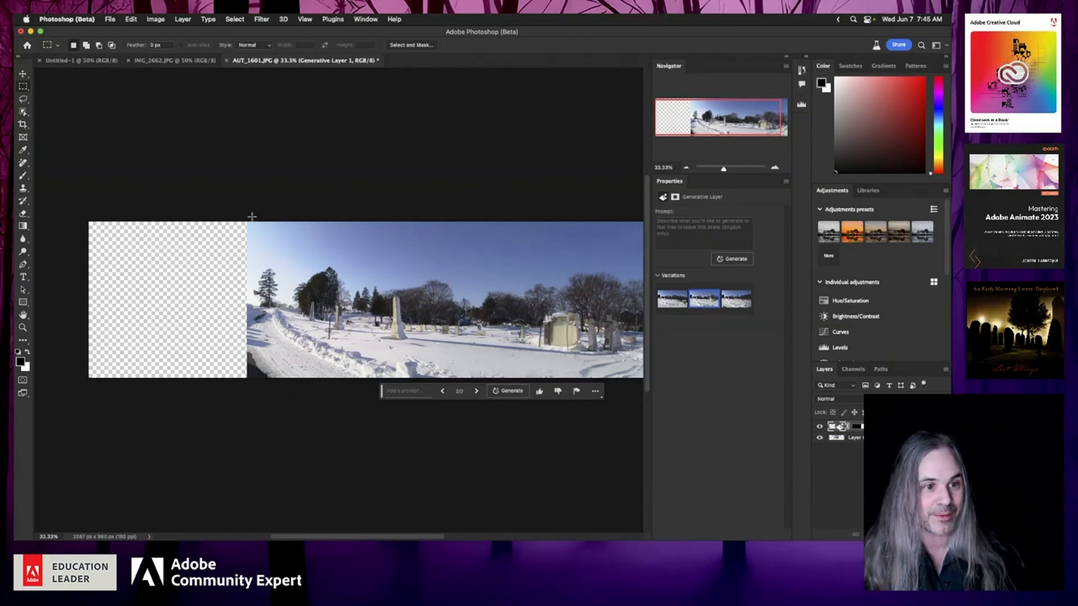
# Step: Select the blank area left of the road with a thin overlap of the photo and run Generative Fill with an empty prompt
pyautogui.moveTo(252, 216); pyautogui.dragTo(178, 380)
pyautogui.moveTo(112, 397); pyautogui.dragTo(84, 396)
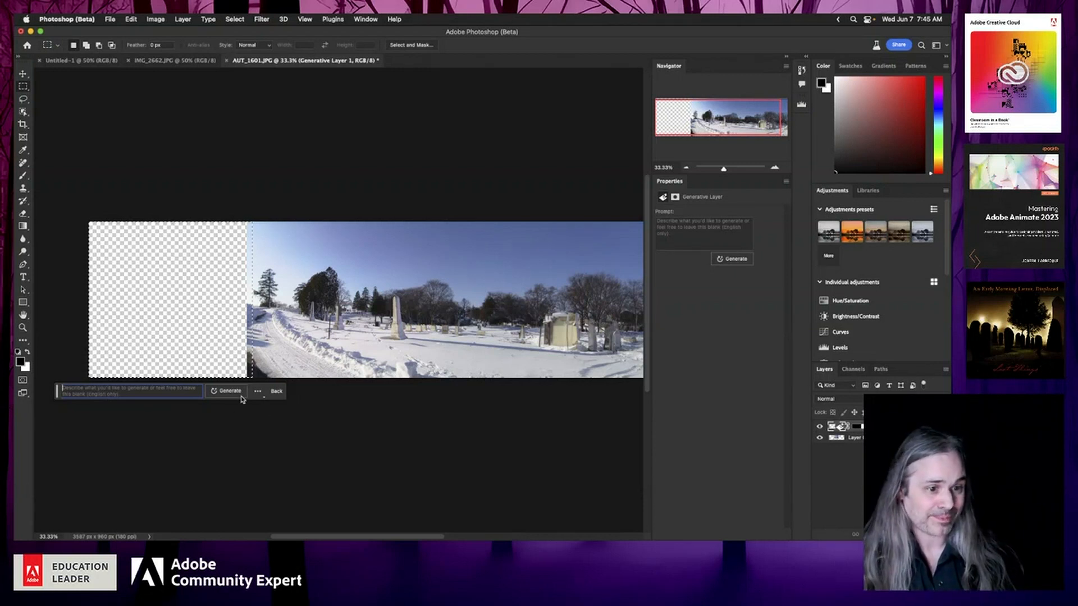
pyautogui.click(229, 390)
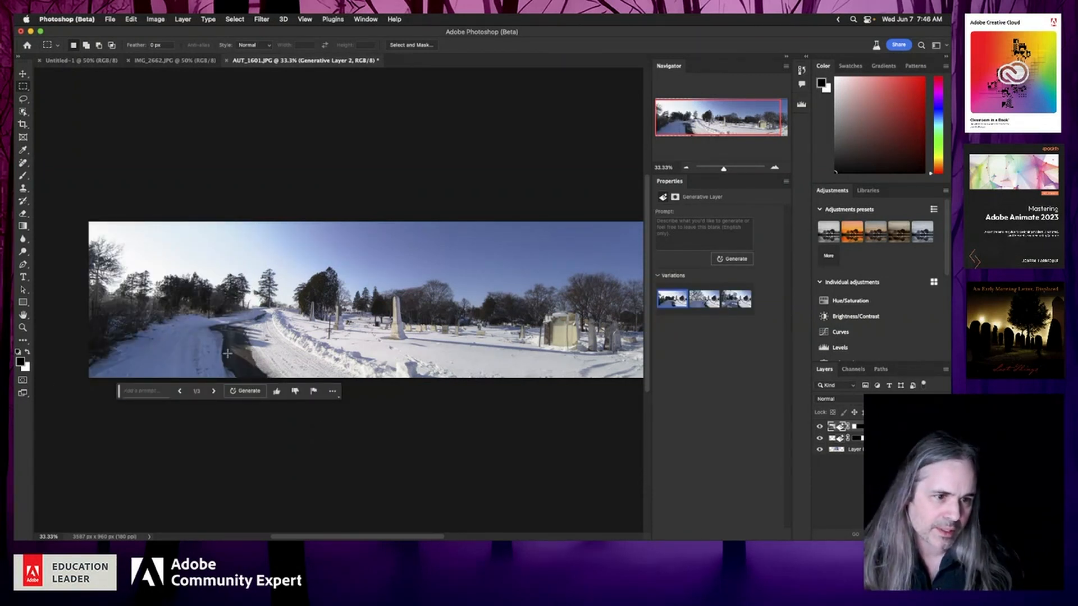
# Step: Compare the generated variations for the left side with the snowy road and keep the third one
pyautogui.click(213, 391)
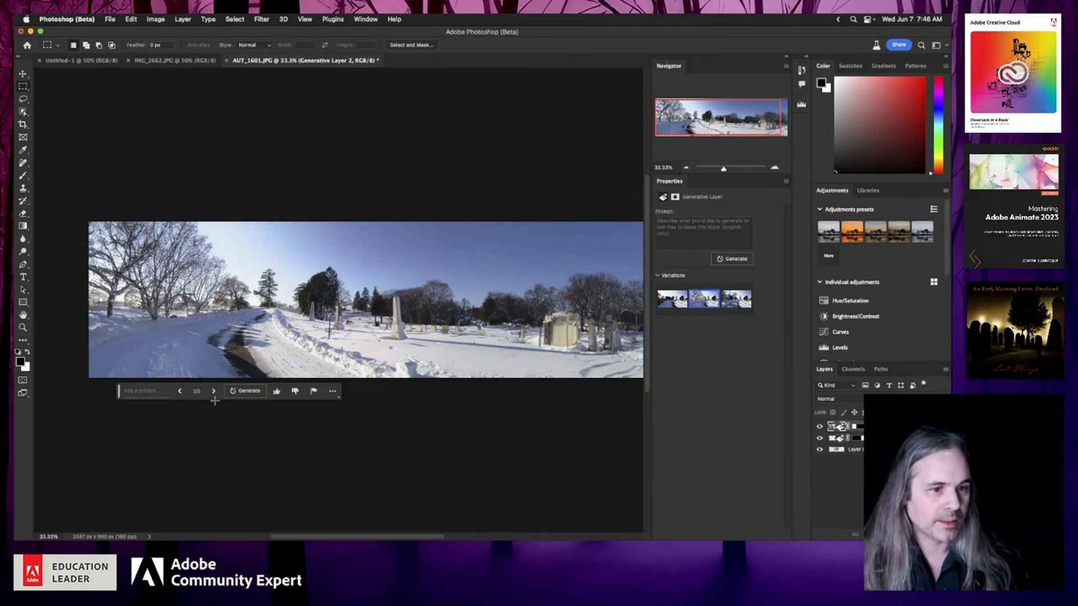
pyautogui.click(213, 391)
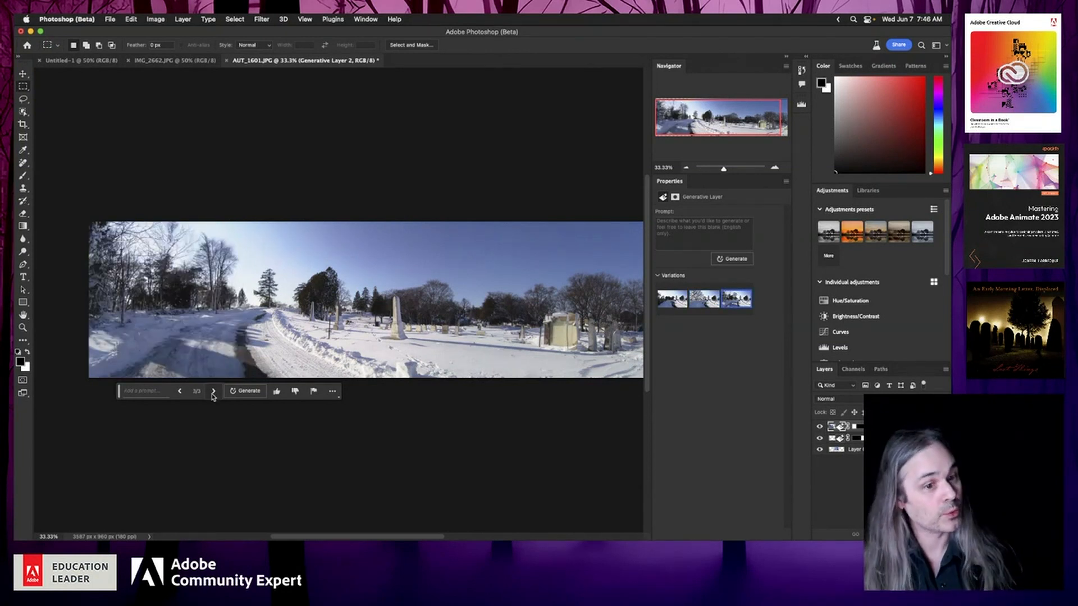
pyautogui.click(180, 391)
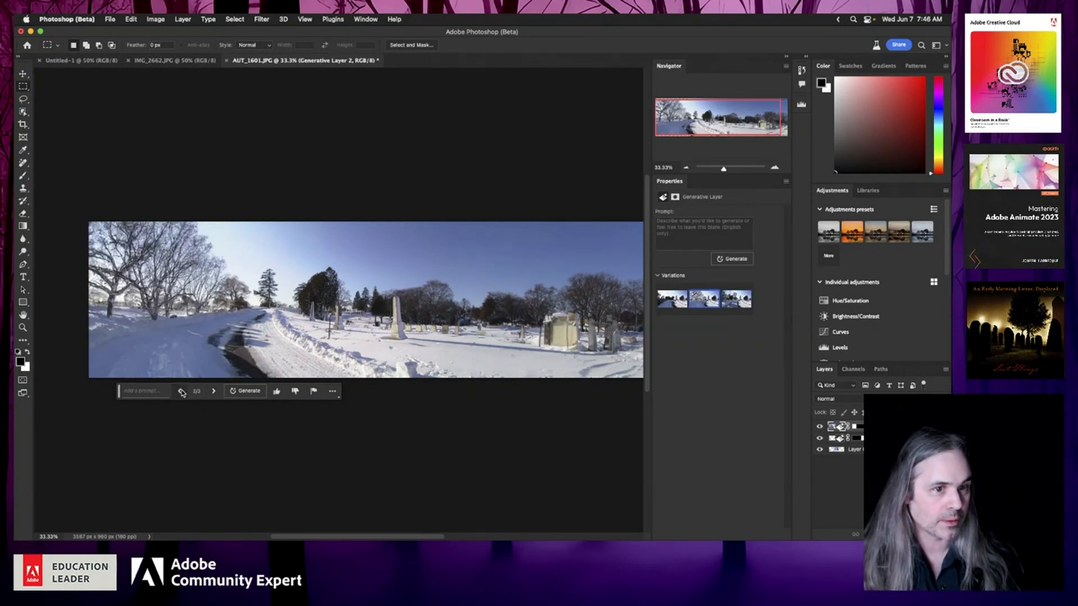
pyautogui.click(213, 392)
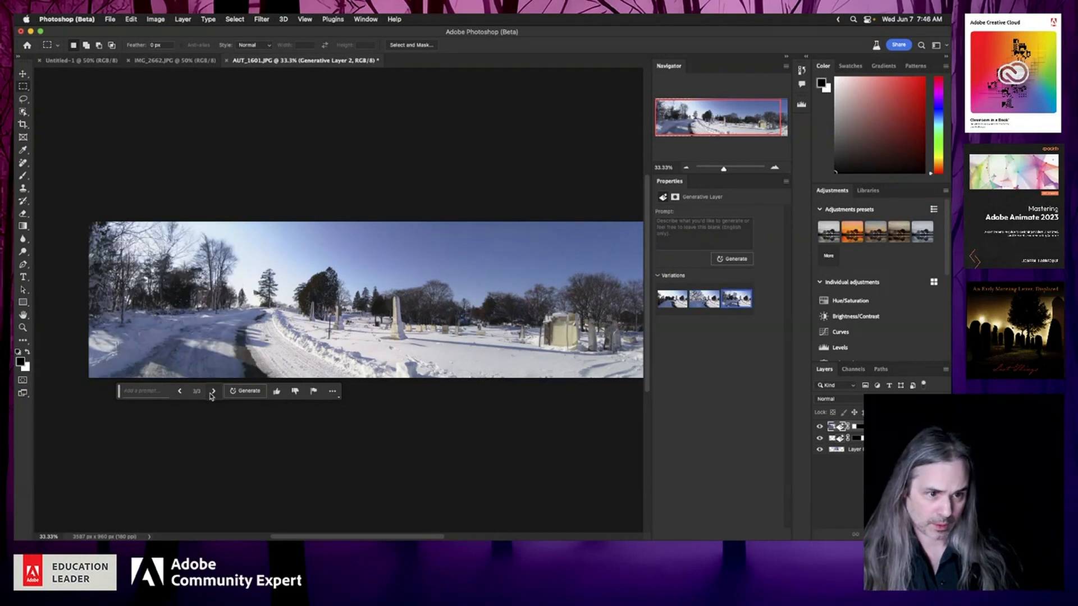
pyautogui.click(181, 391)
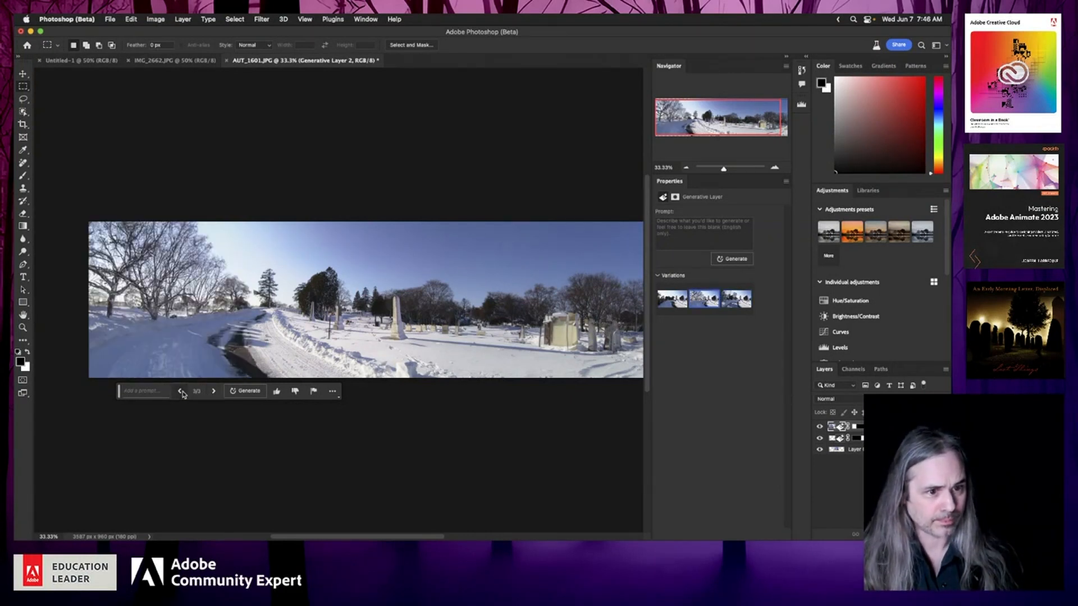
pyautogui.click(214, 394)
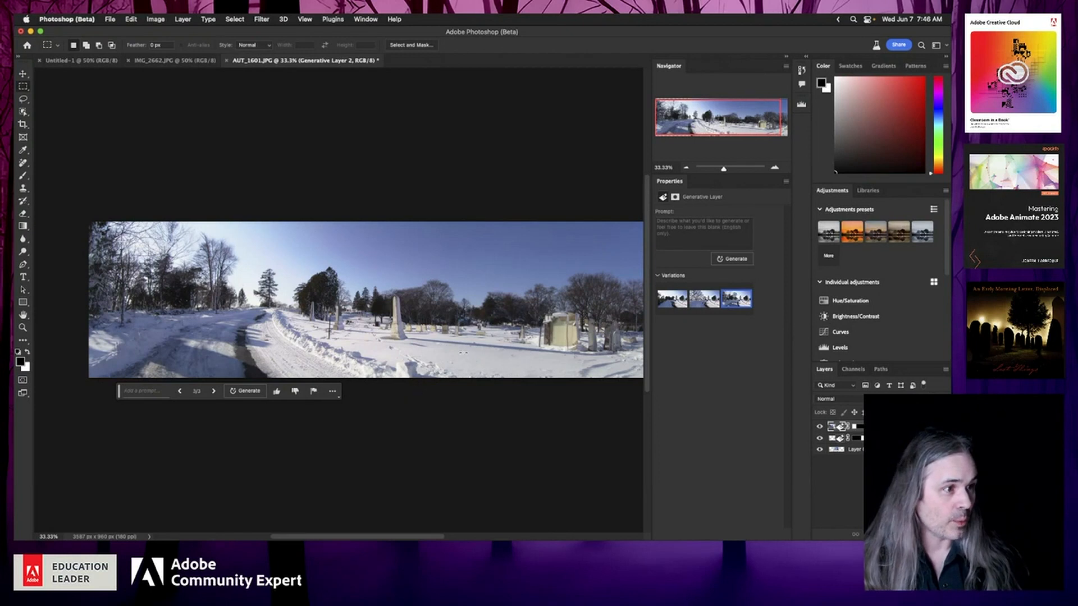
# Step: Extend the canvas below the photo's lower edge with the Crop tool, to about 1791 px high
pyautogui.click(686, 168)
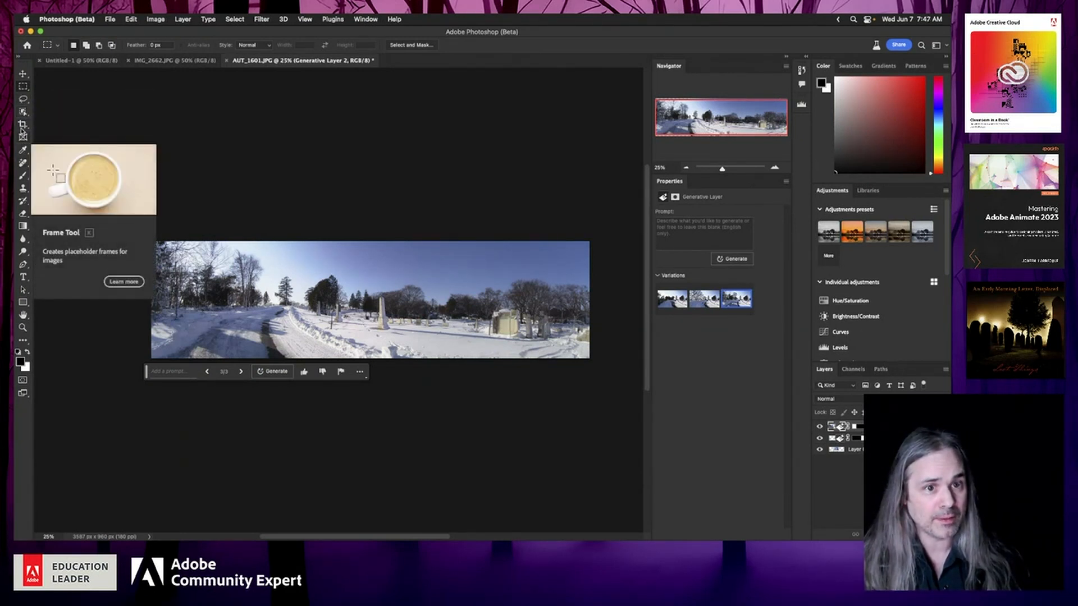
pyautogui.click(22, 124)
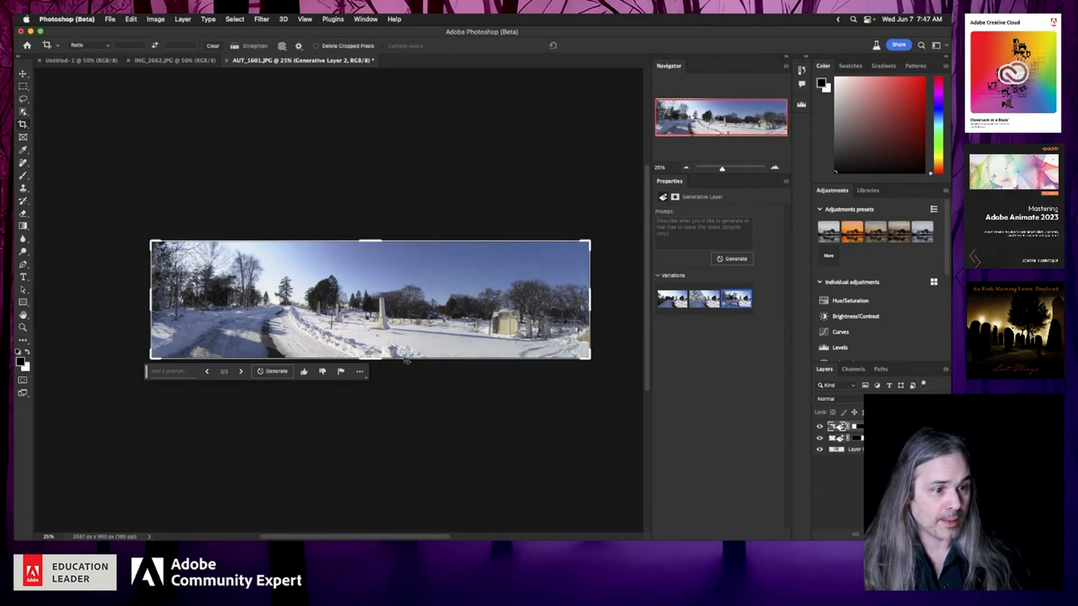
pyautogui.click(372, 360)
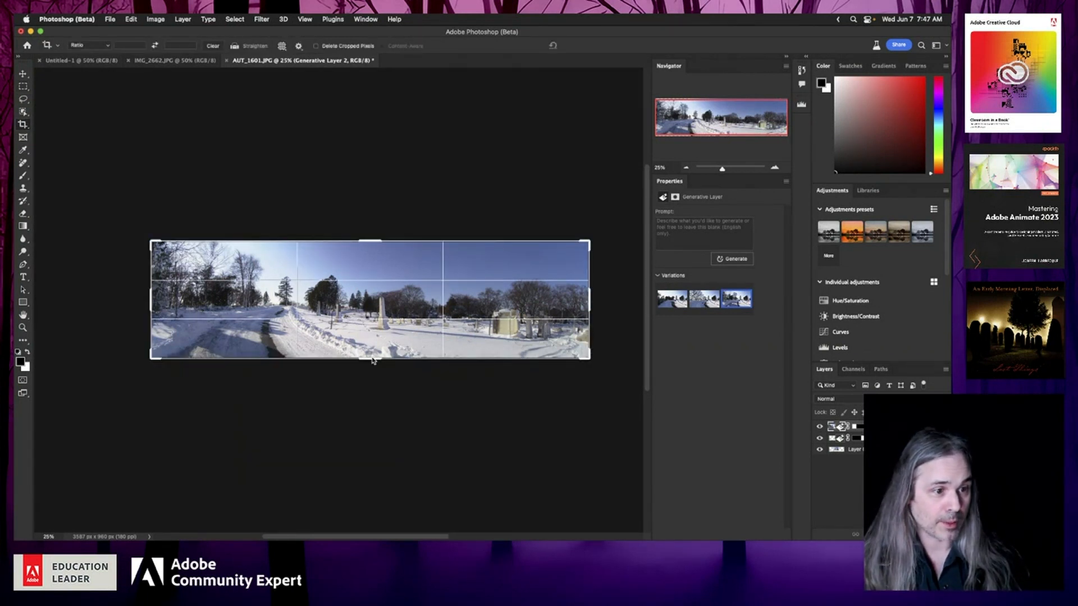
pyautogui.moveTo(372, 360); pyautogui.dragTo(375, 408)
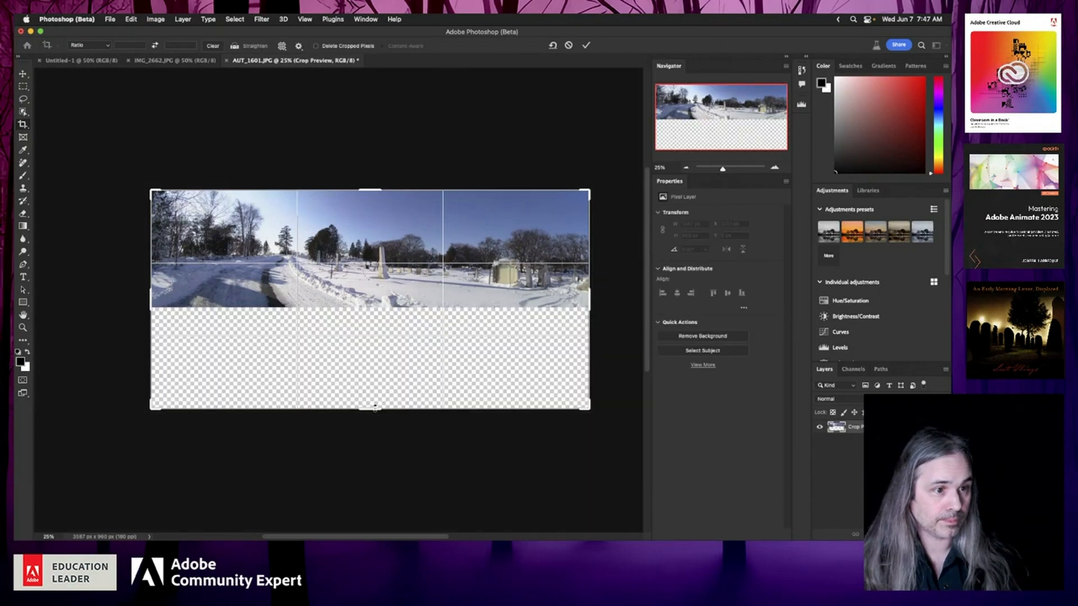
# Step: Select the blank area below the snowy scene with a thin overlap of the photo and run Generative Fill with an empty prompt
pyautogui.click(25, 86)
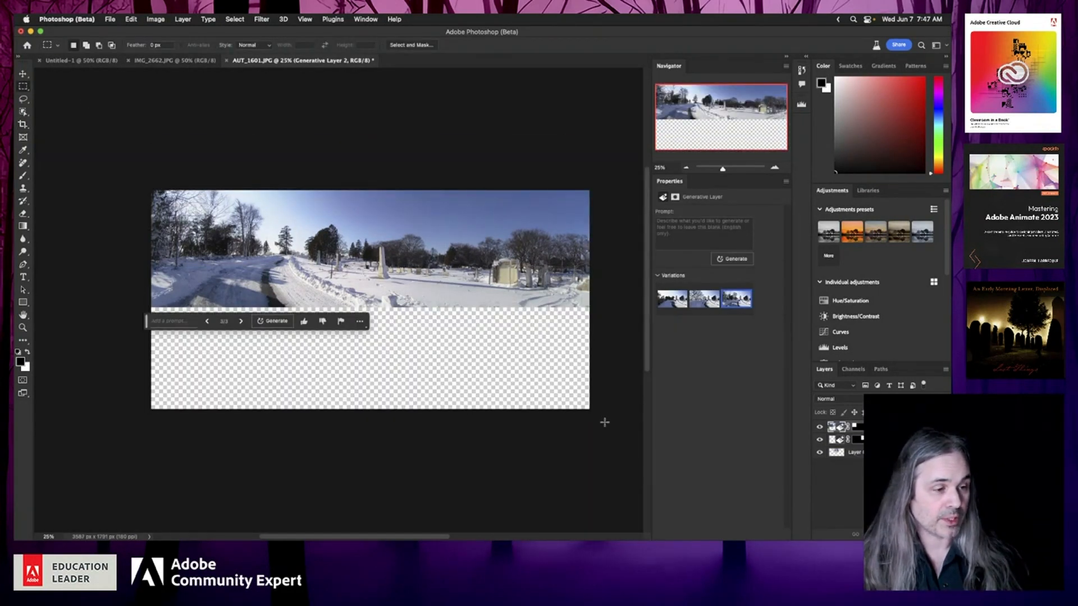
pyautogui.moveTo(543, 400); pyautogui.dragTo(112, 302)
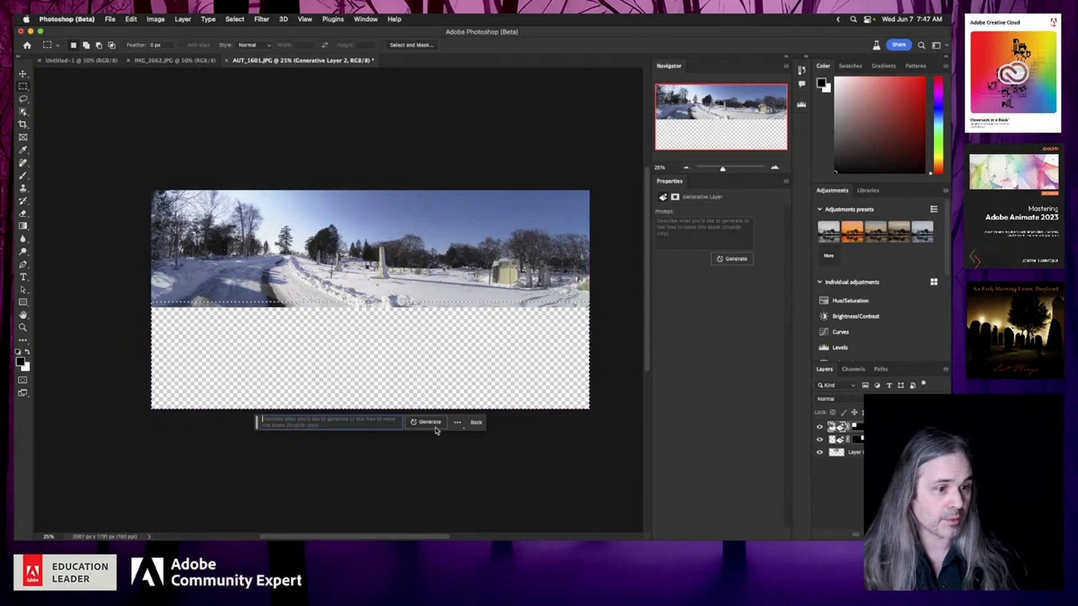
pyautogui.click(435, 426)
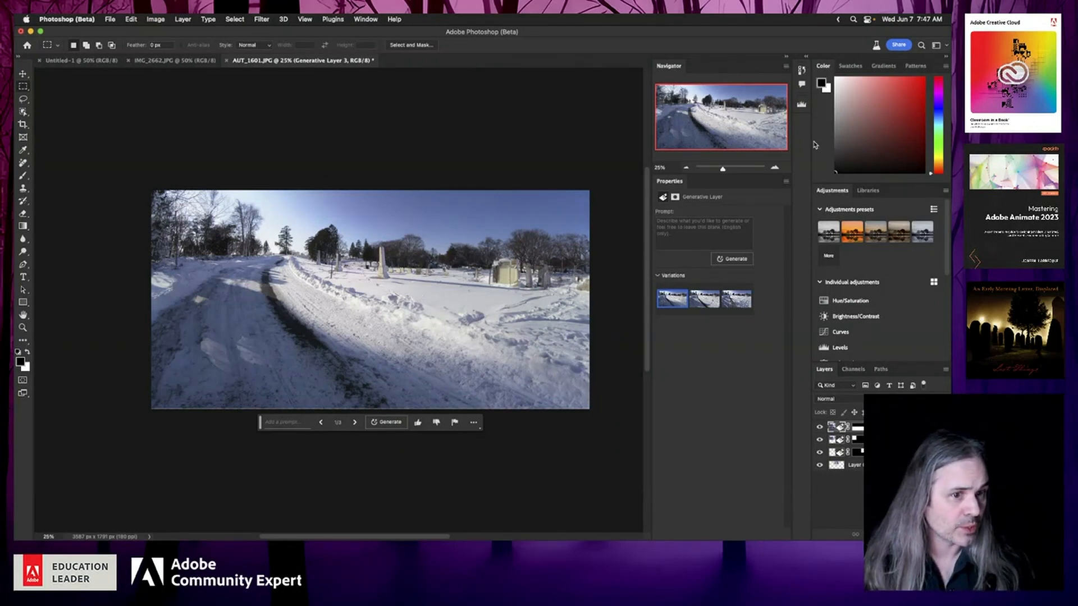
# Step: Examine the generated snowbank and road up close, and compare their detail with the original area around the obelisk
pyautogui.click(774, 168)
pyautogui.click(774, 168)
pyautogui.click(774, 168)
pyautogui.click(774, 168)
pyautogui.click(774, 167)
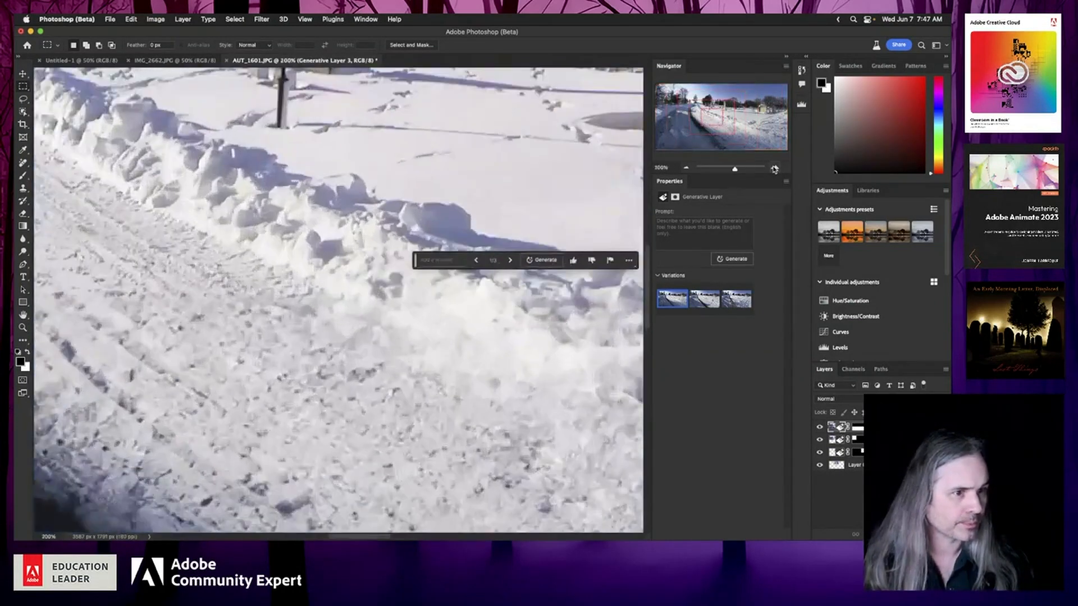
pyautogui.moveTo(720, 117); pyautogui.dragTo(727, 109)
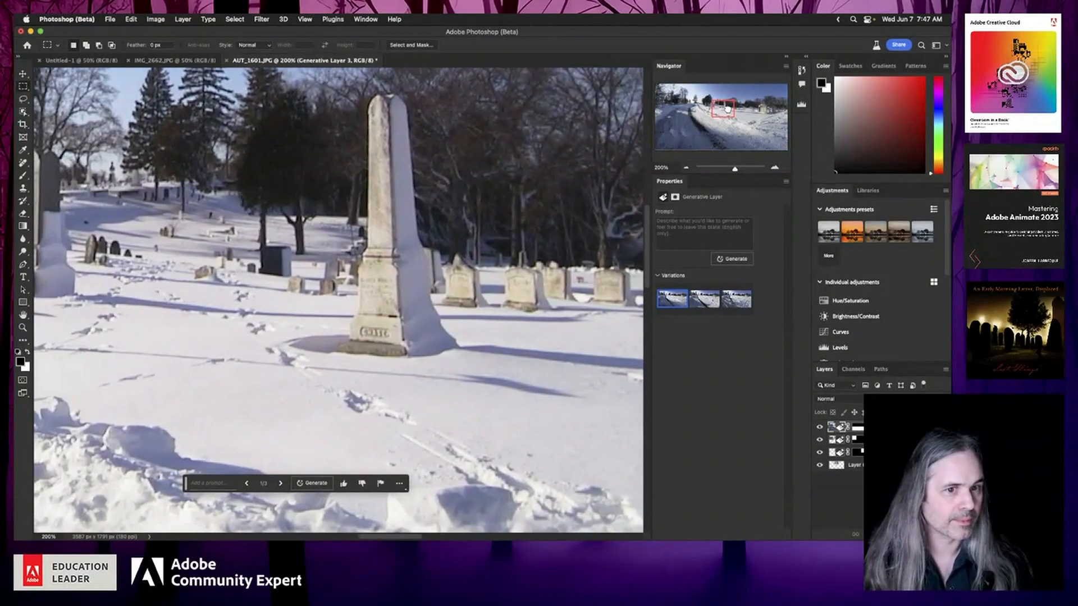
pyautogui.click(685, 169)
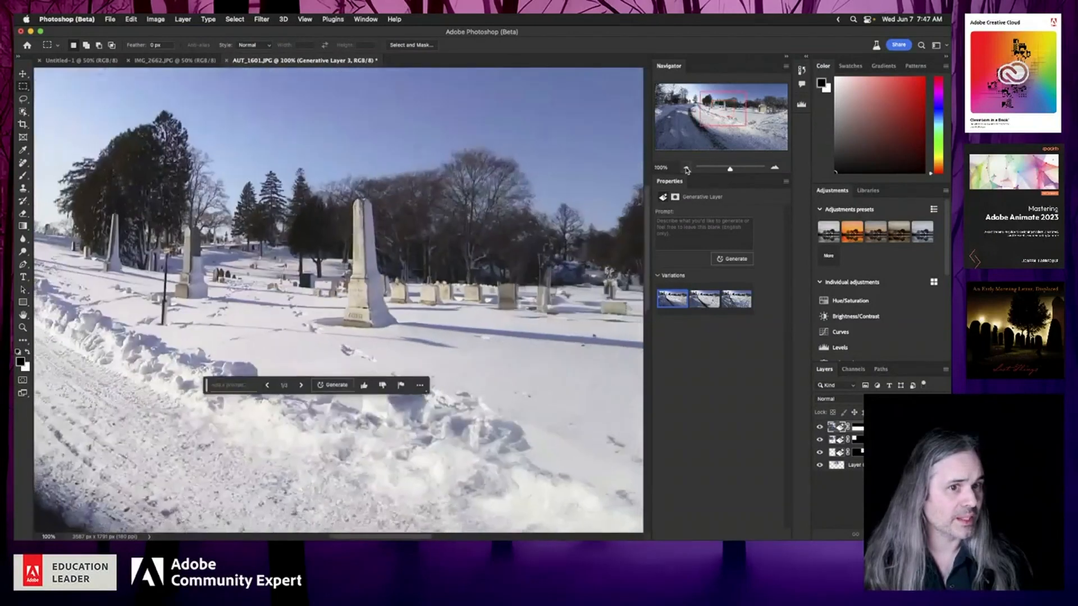
pyautogui.click(685, 168)
pyautogui.click(685, 168)
pyautogui.click(685, 168)
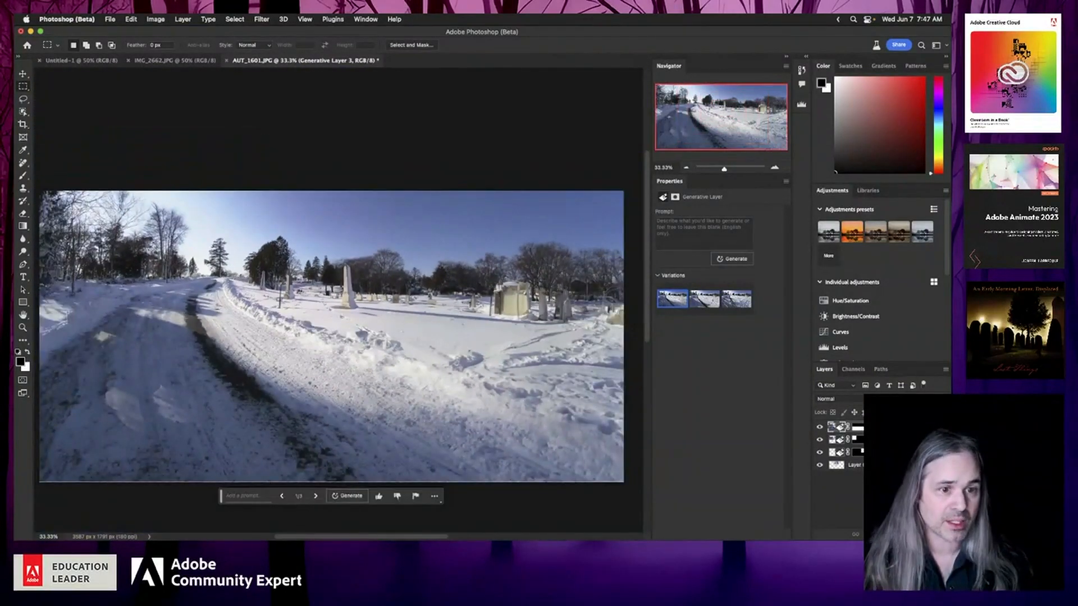
# Step: Compare the generated variations for the snowy foreground and keep the second one
pyautogui.click(316, 496)
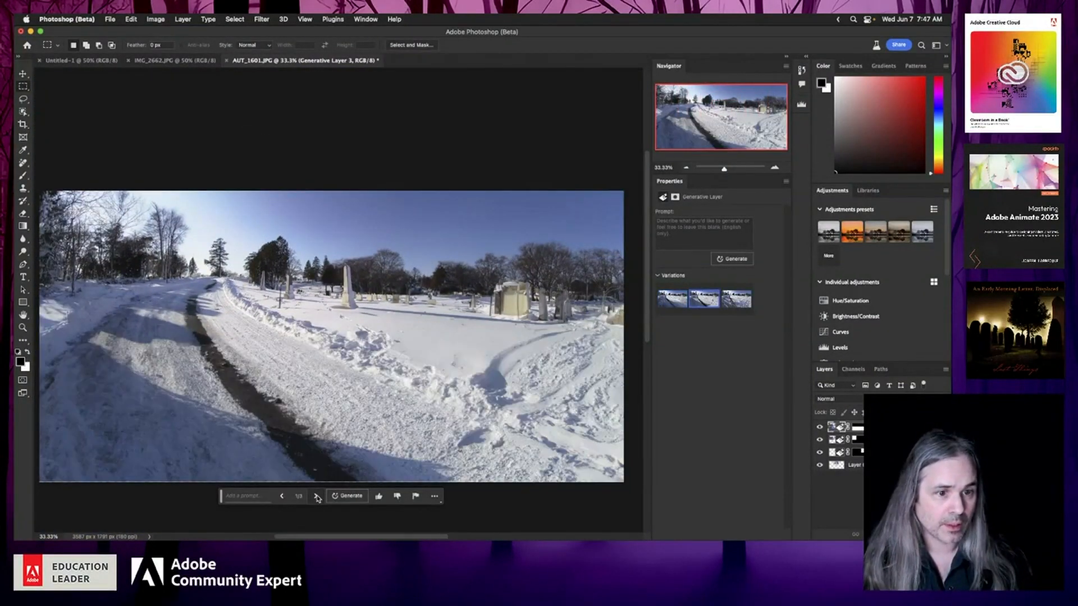
pyautogui.click(316, 497)
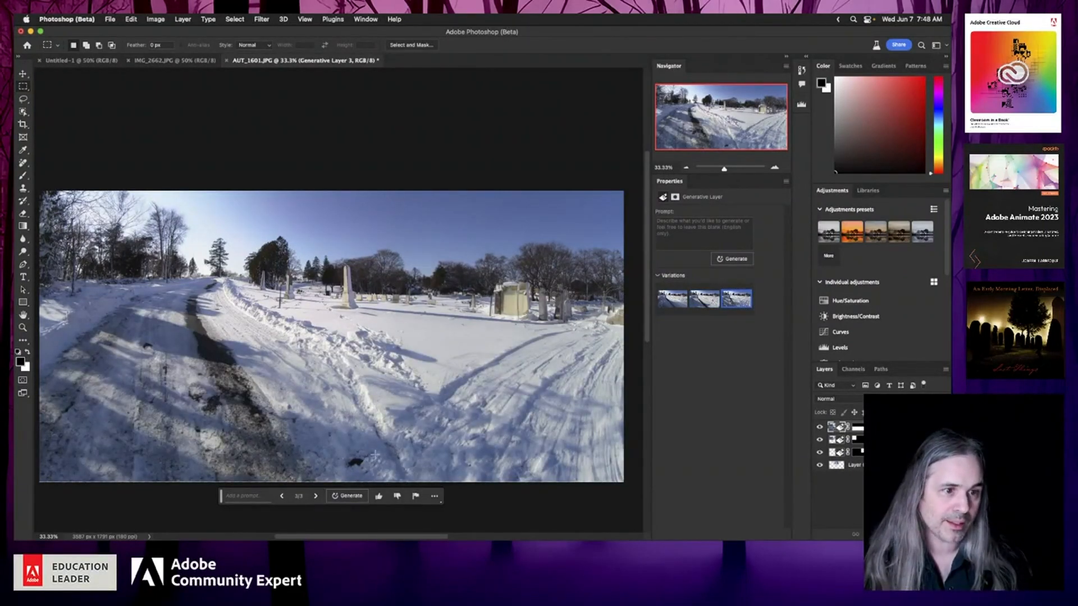
pyautogui.click(282, 496)
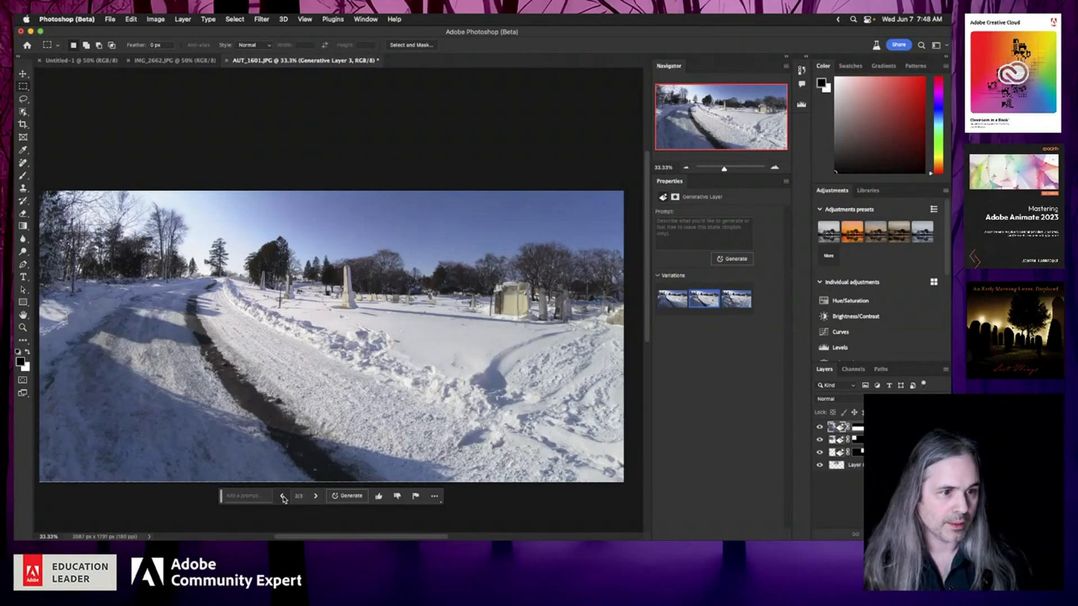
pyautogui.click(316, 497)
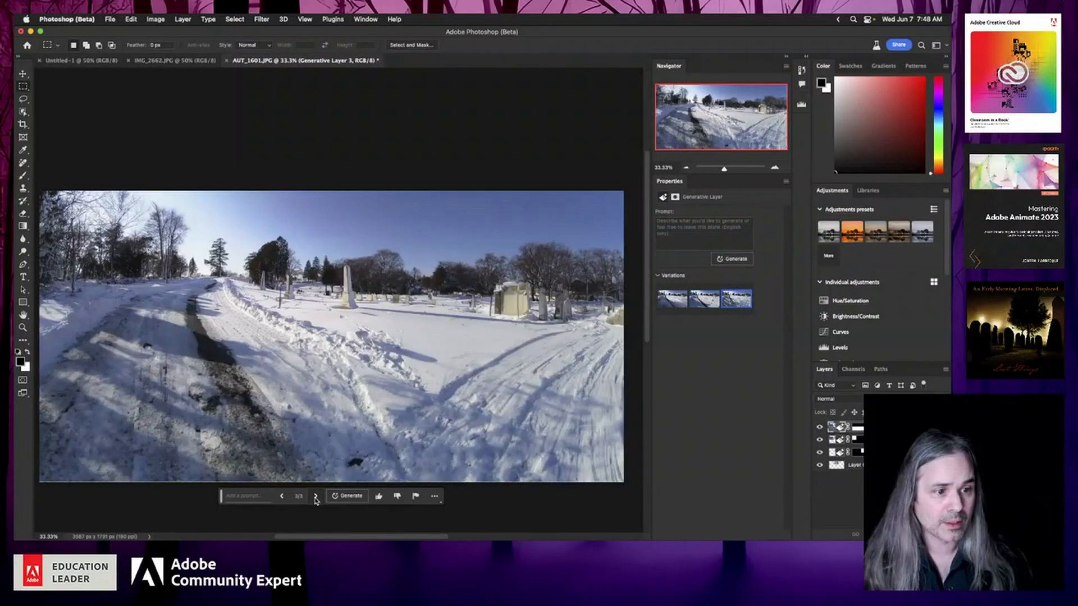
pyautogui.click(282, 497)
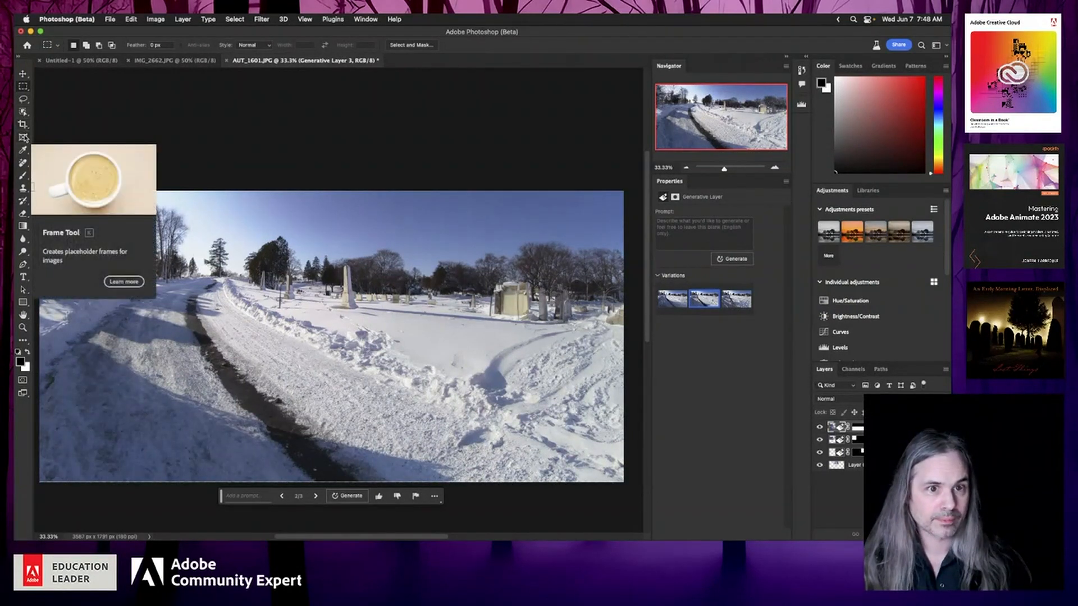
# Step: Extend the canvas above the sky with the Crop tool, to about 2364 px high
pyautogui.click(24, 125)
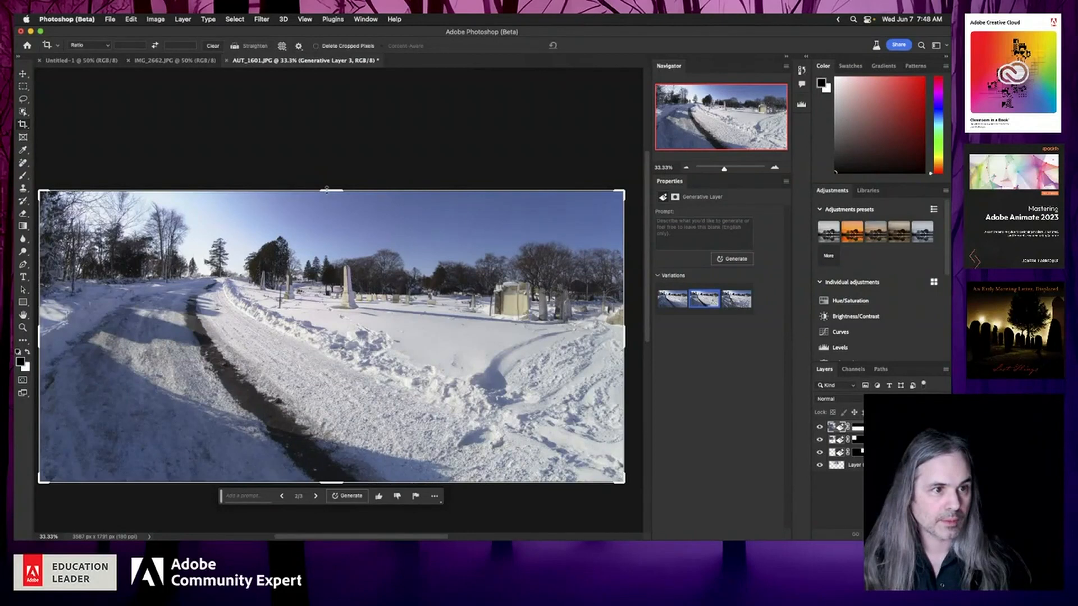
pyautogui.moveTo(328, 194); pyautogui.dragTo(328, 144)
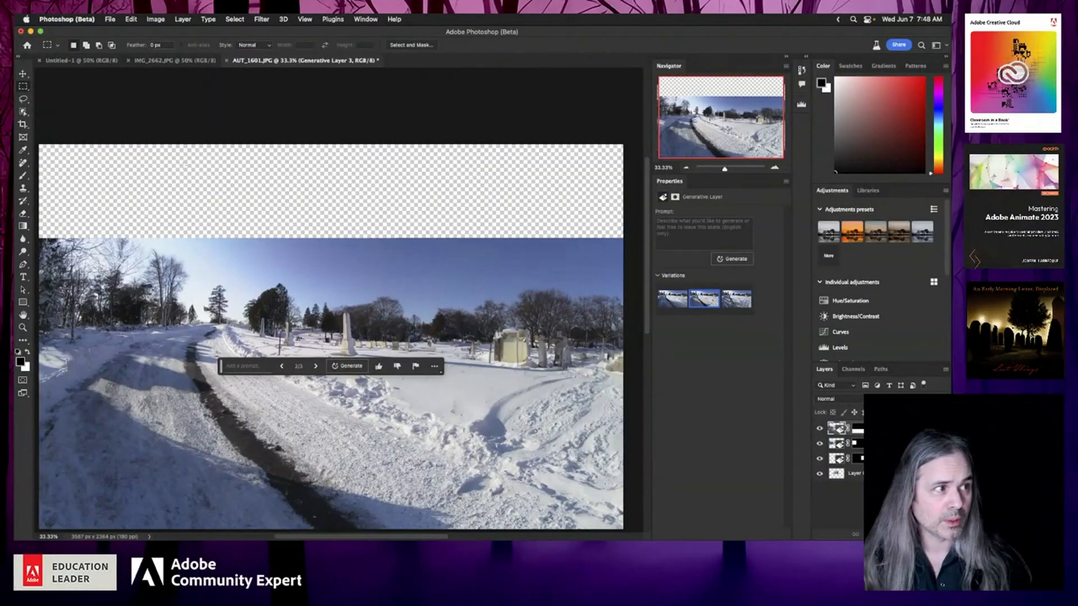
pyautogui.scroll(-3, 184, 165)
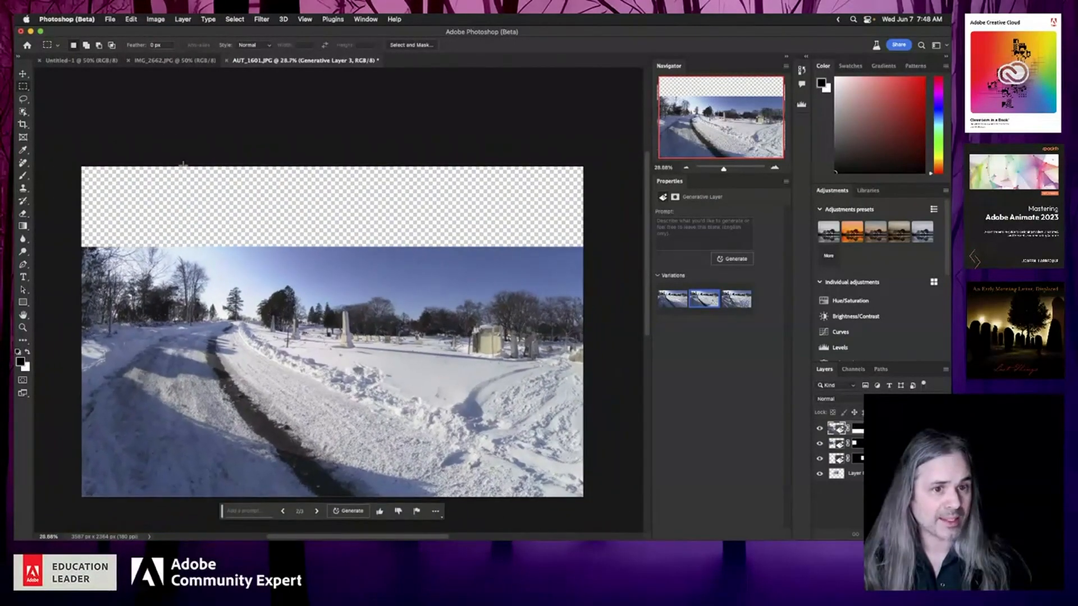
# Step: Select the blank strip above the sky with a thin overlap of the photo and run Generative Fill with an empty prompt
pyautogui.moveTo(90, 164); pyautogui.dragTo(489, 279)
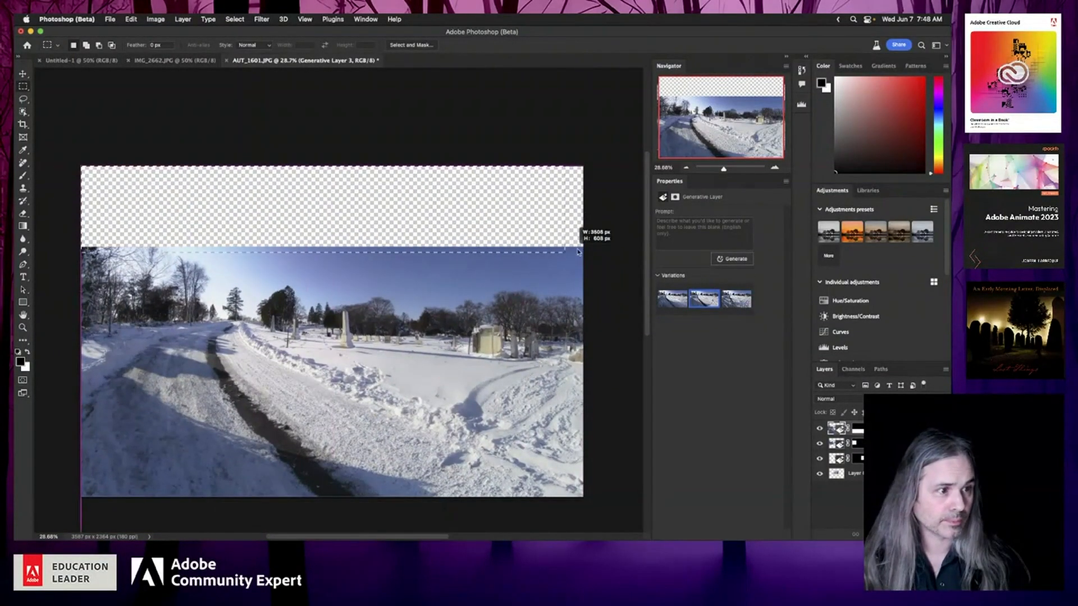
pyautogui.moveTo(578, 252); pyautogui.dragTo(616, 244)
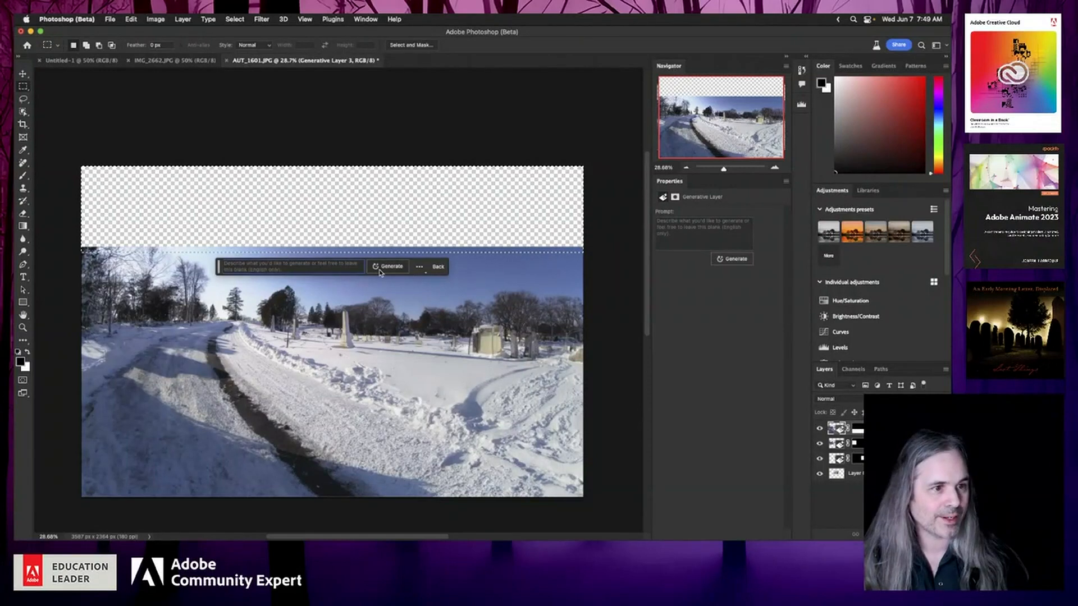
pyautogui.click(388, 267)
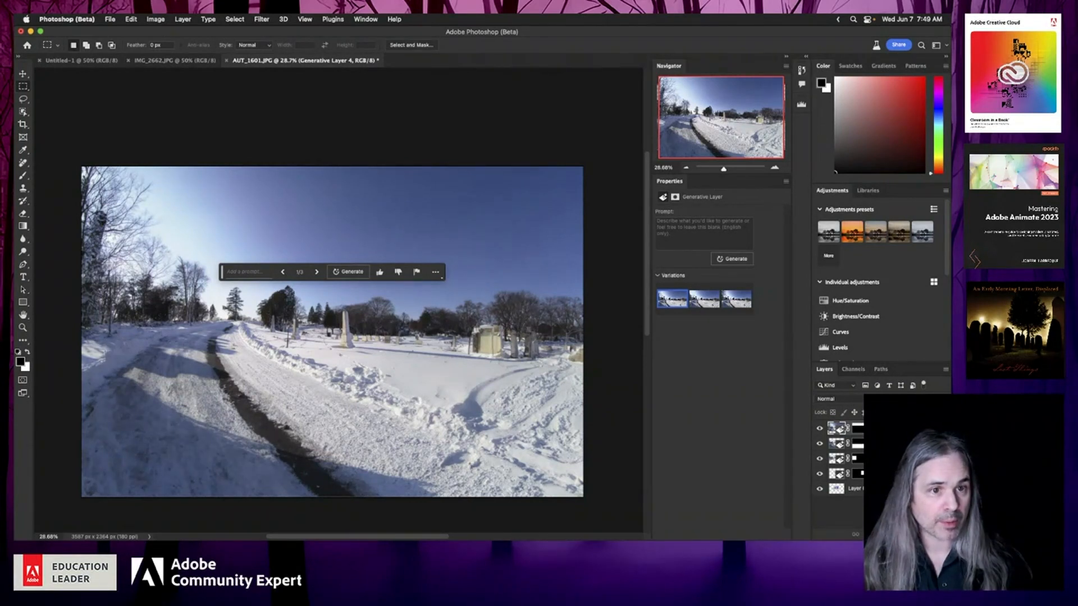
# Step: Compare the generated variations for the upper sky and trees and keep the second one
pyautogui.click(316, 273)
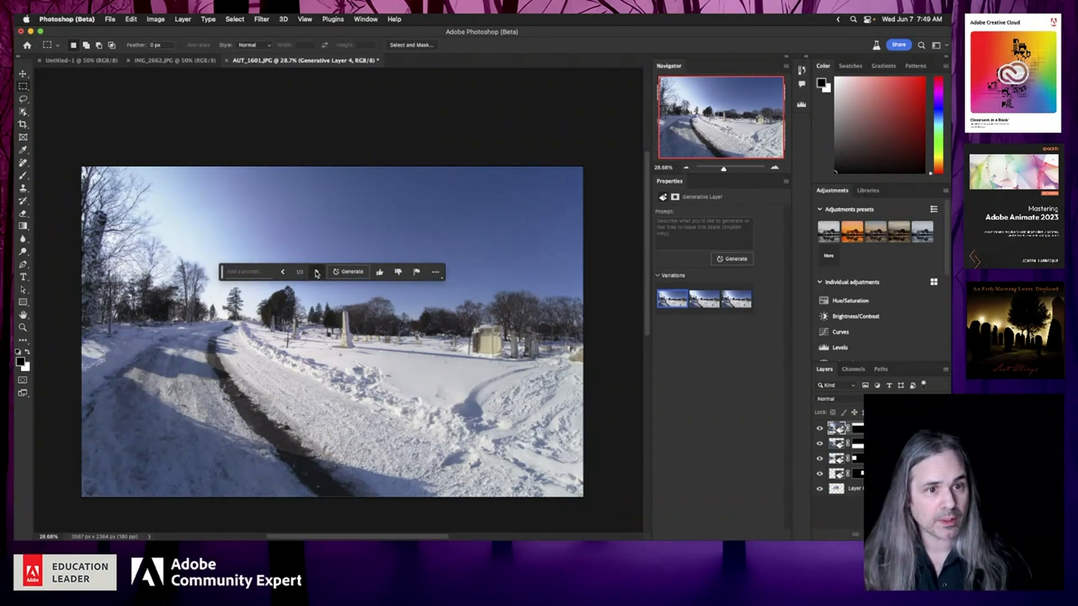
pyautogui.click(316, 272)
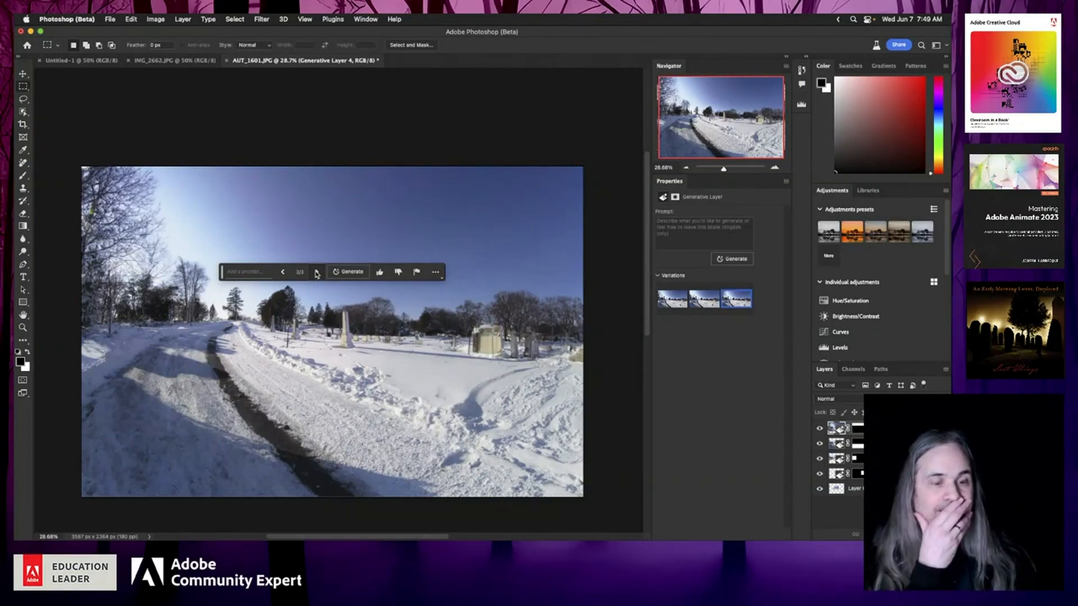
pyautogui.click(283, 273)
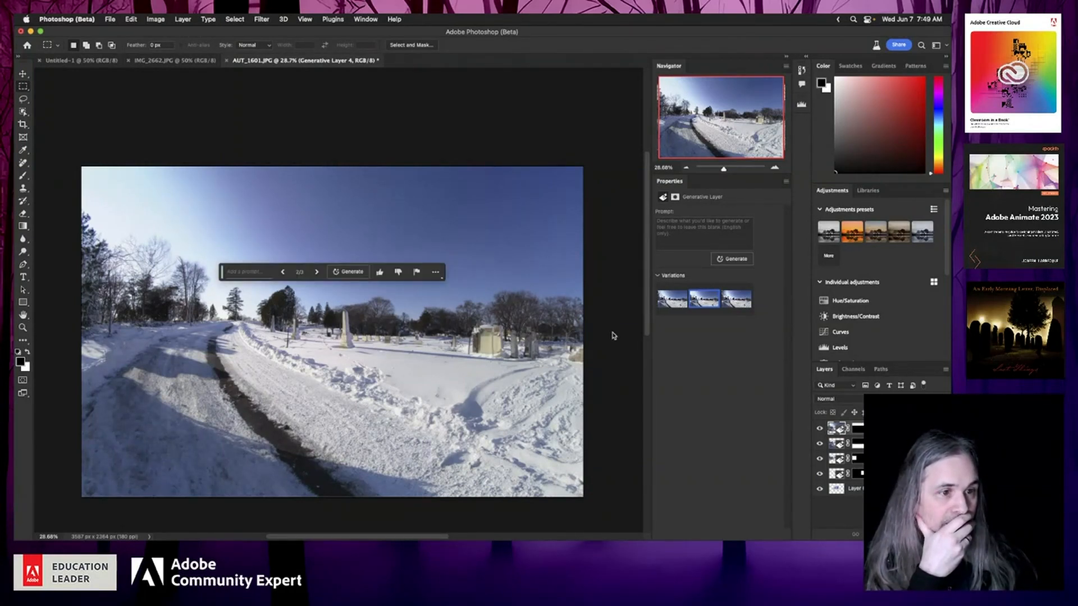
# Step: Deselect the generative layer and examine the expanded cemetery image from the gravestones and far edge back to the road
pyautogui.click(25, 100)
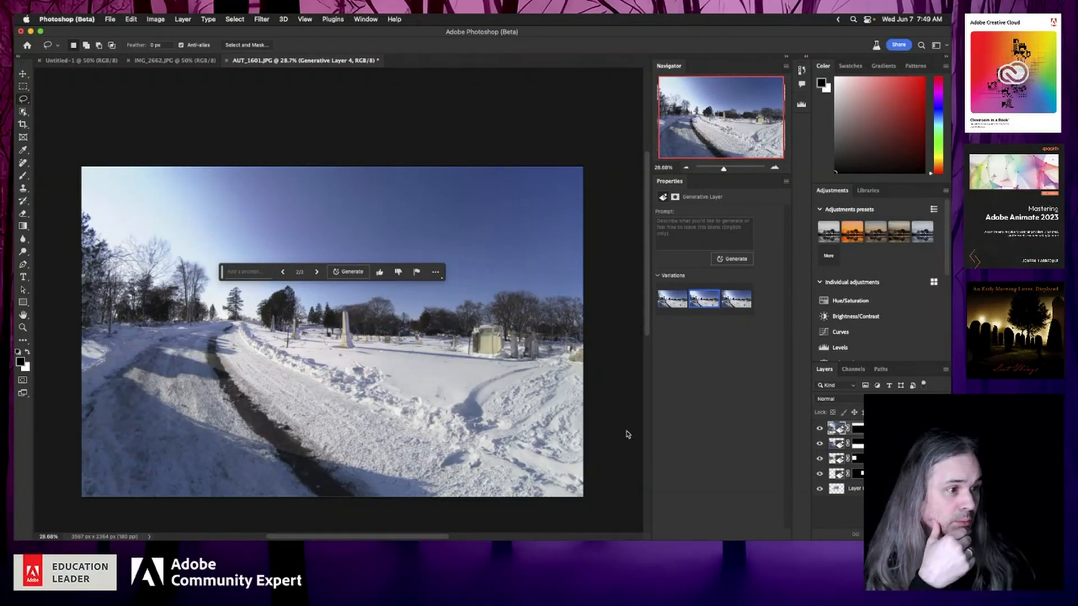
pyautogui.click(26, 74)
pyautogui.click(119, 91)
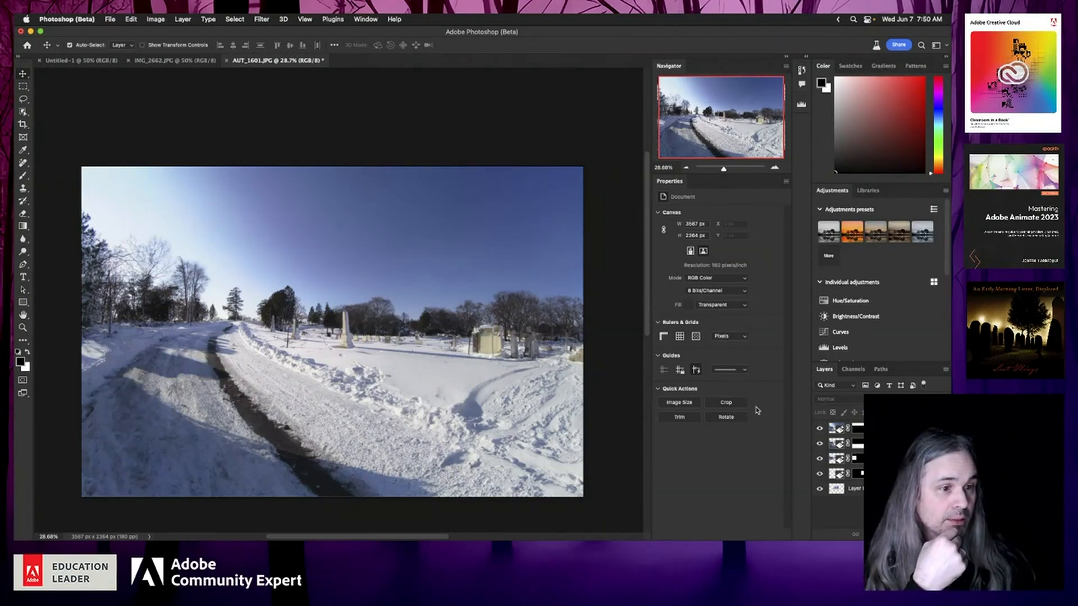
pyautogui.scroll(3, 346, 296)
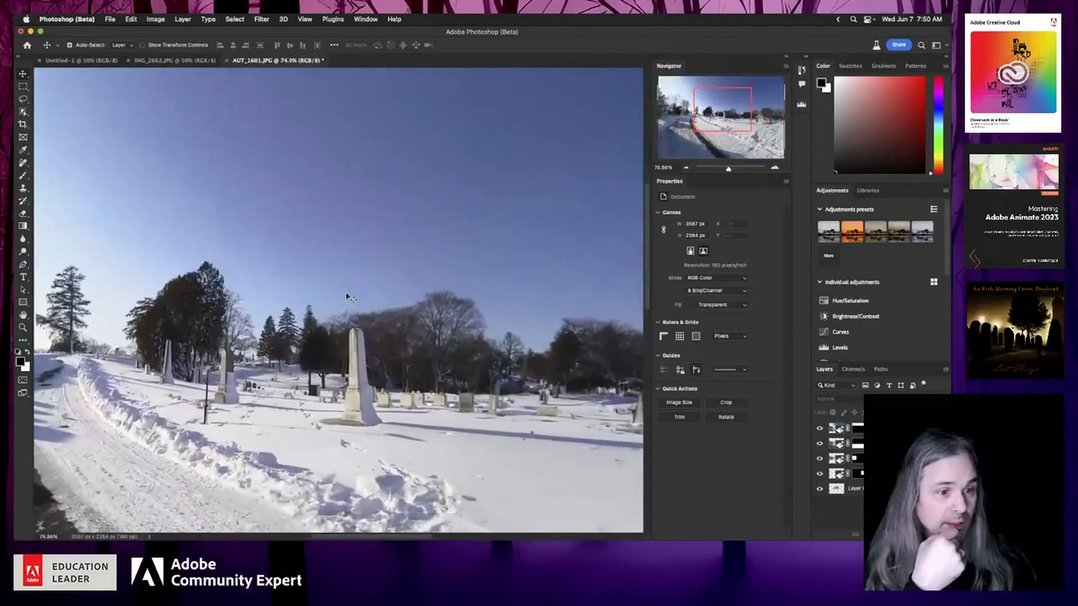
pyautogui.scroll(3, 347, 297)
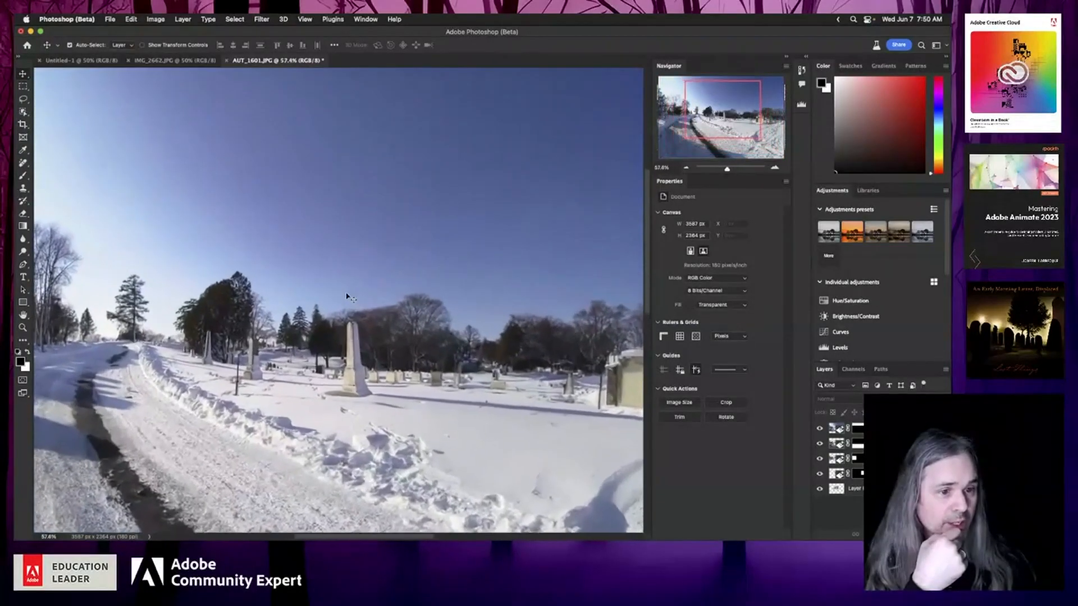
pyautogui.scroll(-4, 347, 297)
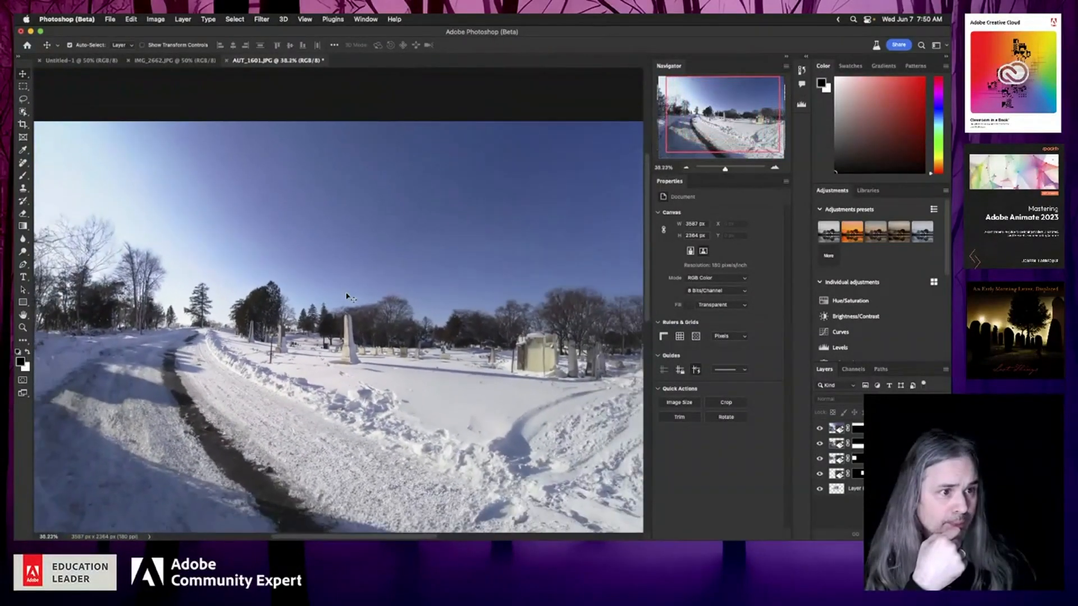
pyautogui.scroll(2, 346, 296)
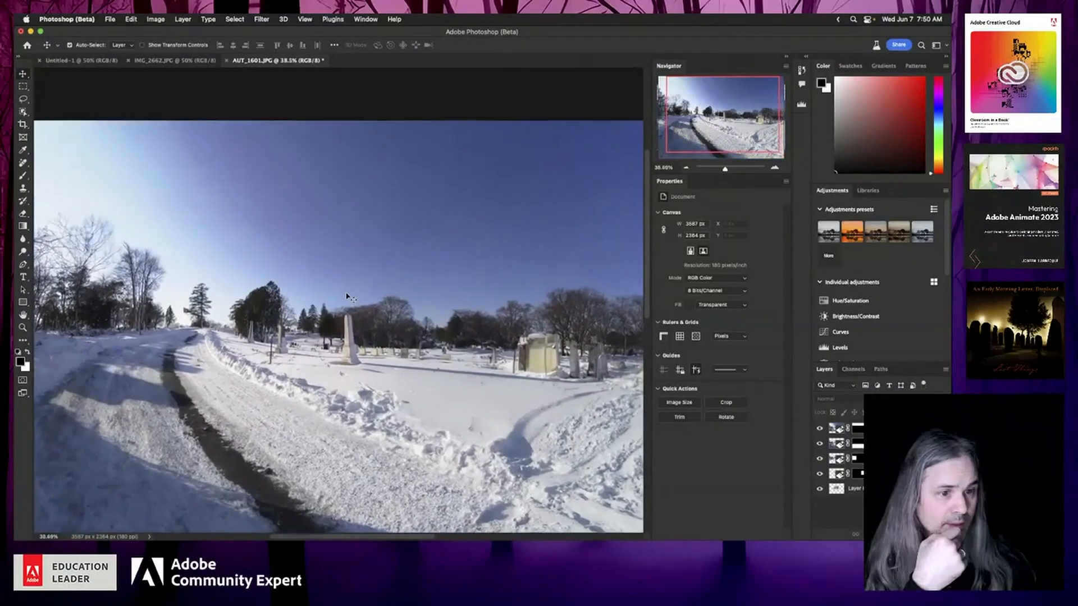
pyautogui.scroll(-1, 347, 296)
pyautogui.scroll(5, 346, 296)
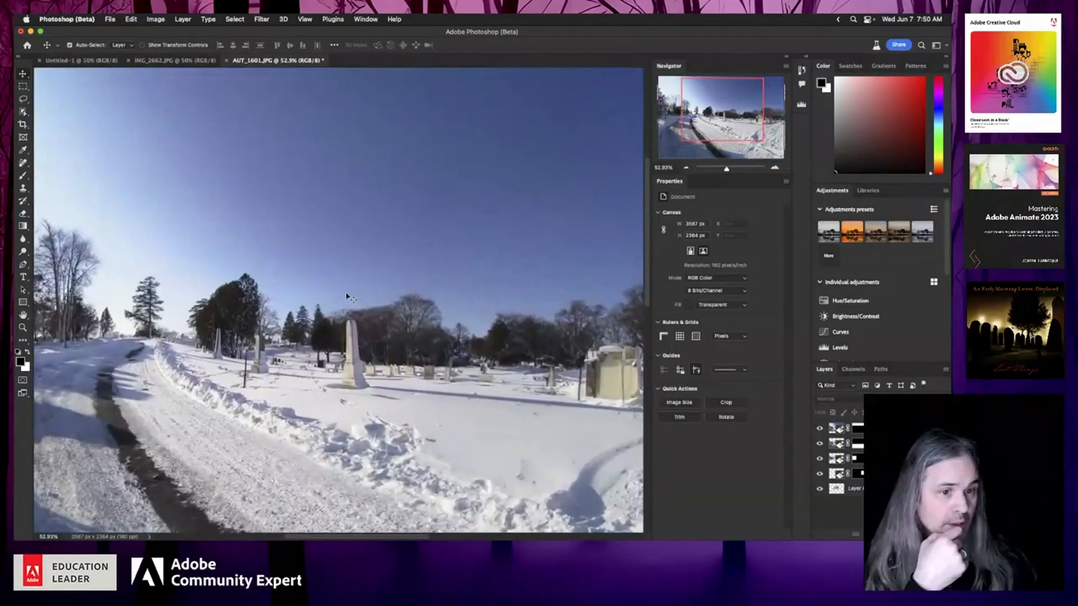
pyautogui.hscroll(-4, 346, 297)
pyautogui.hscroll(15, 346, 296)
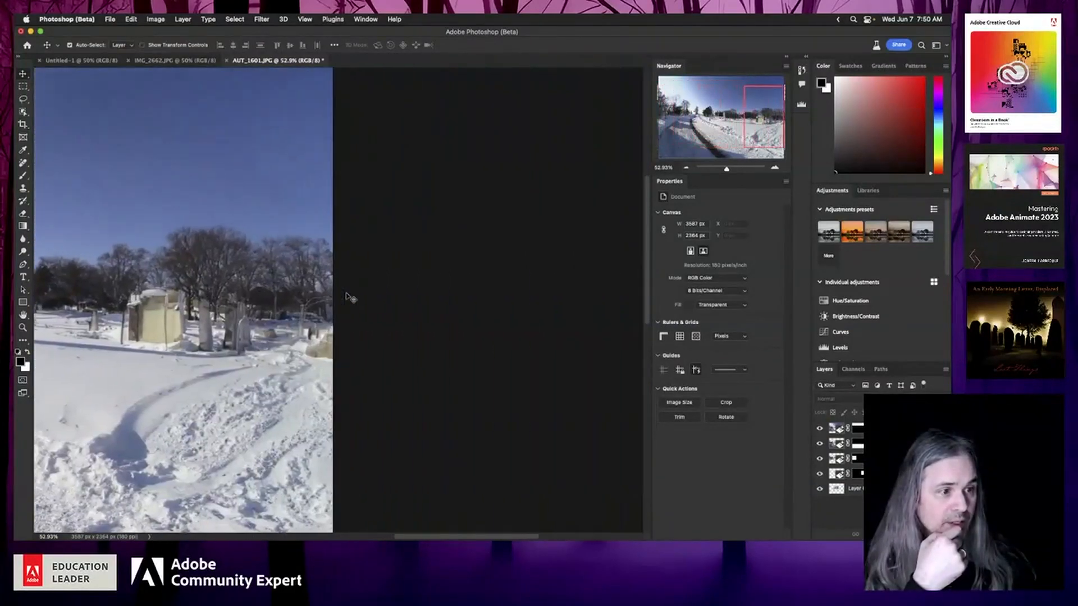
pyautogui.hscroll(-10, 346, 296)
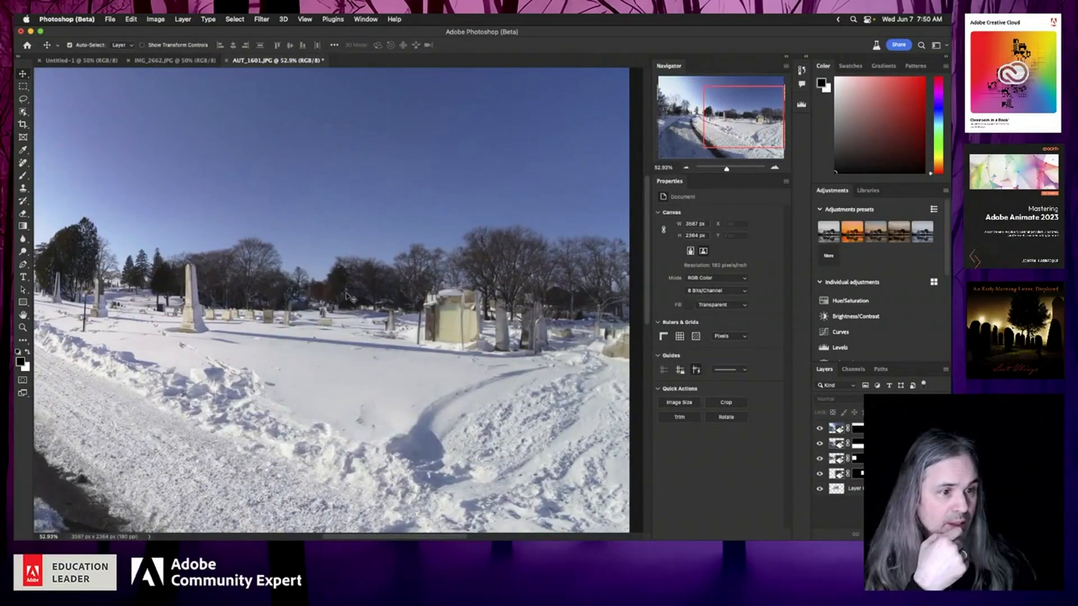
pyautogui.hscroll(-10, 346, 297)
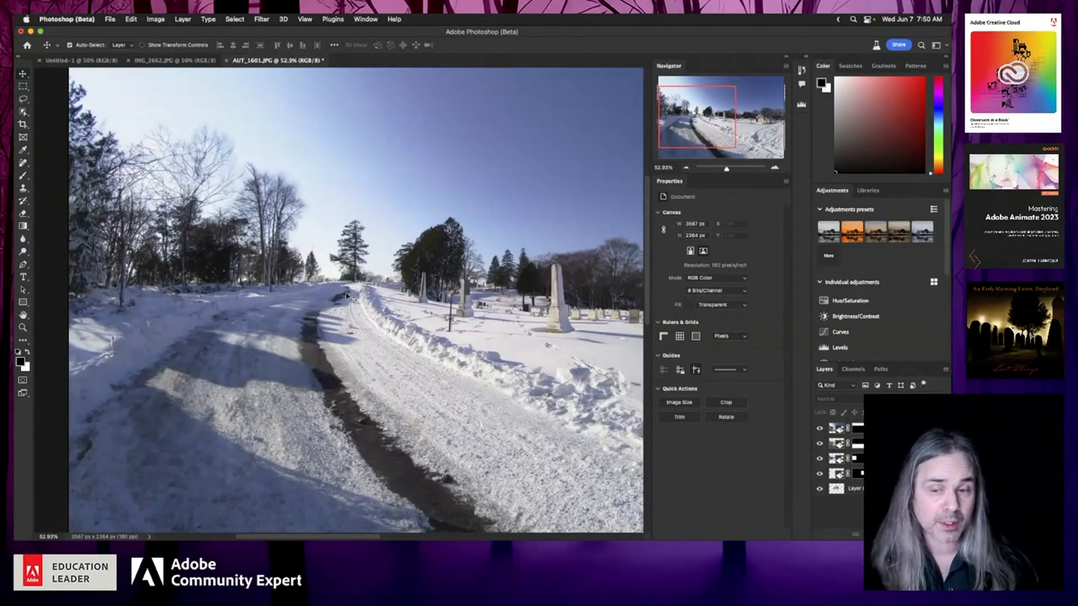
# Step: Marquee-select a narrow upright area about 121 px wide and 380 px high in front of the trees beside the snowy road
pyautogui.click(23, 87)
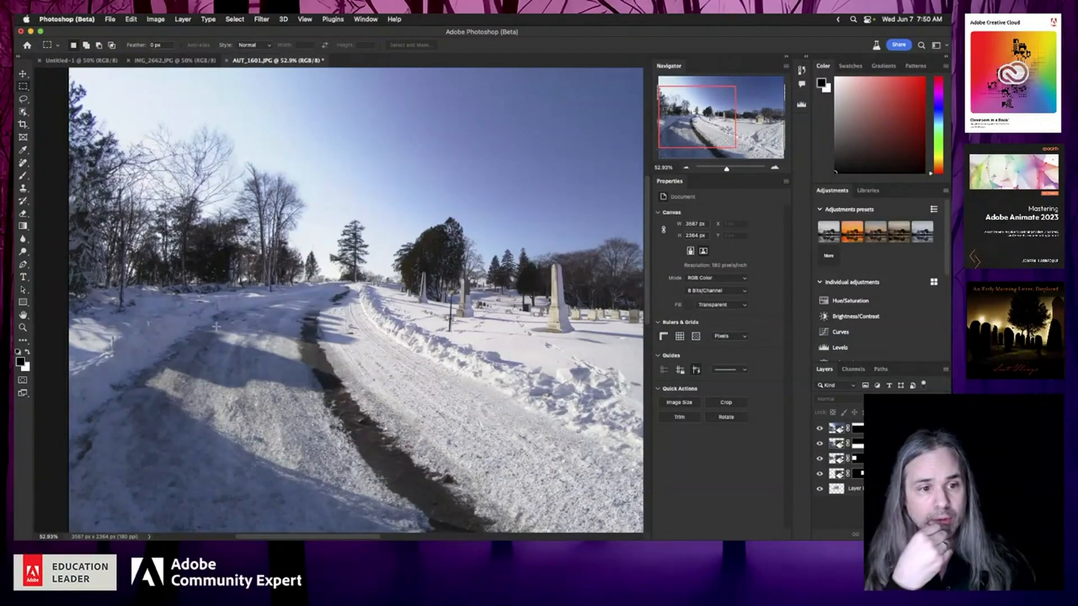
pyautogui.moveTo(171, 307); pyautogui.dragTo(138, 264)
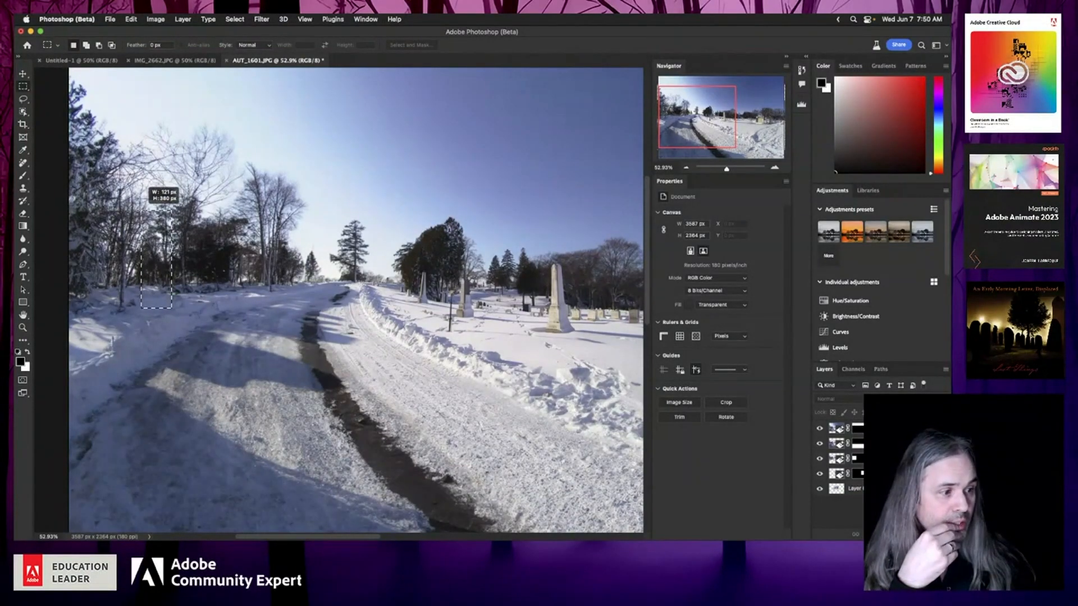
pyautogui.moveTo(142, 204); pyautogui.dragTo(142, 206)
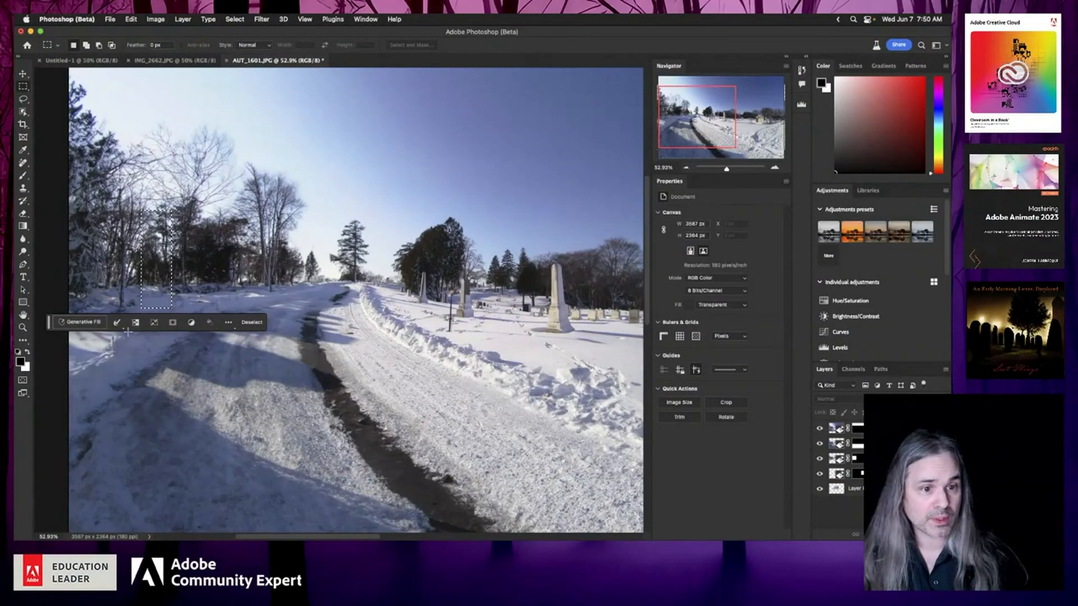
# Step: Run Generative Fill on the selection with the prompt "tall gravestone marker" and choose the third variation
pyautogui.click(232, 323)
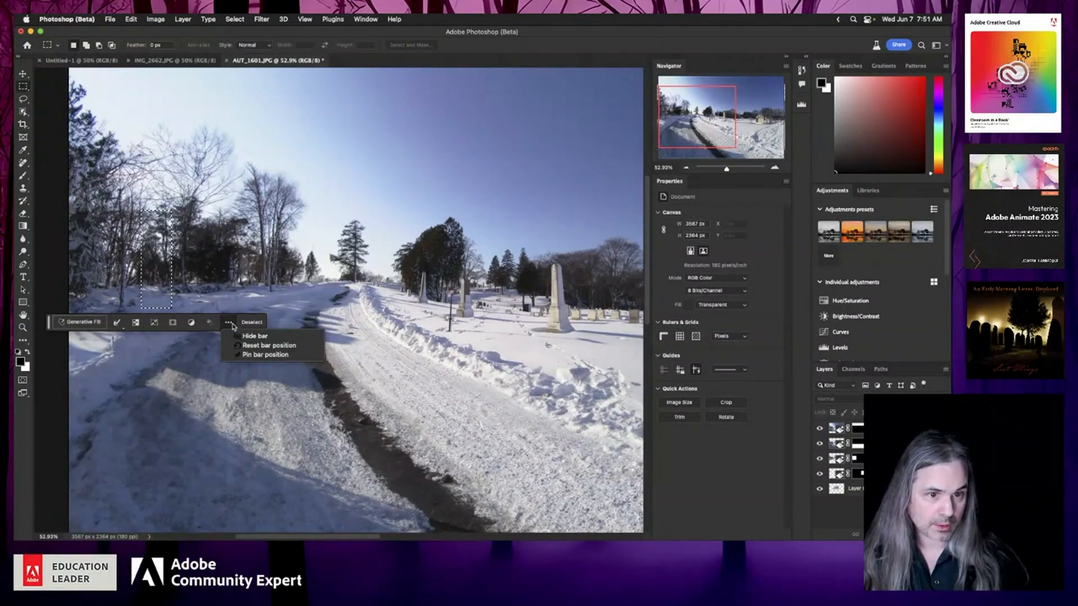
pyautogui.click(84, 323)
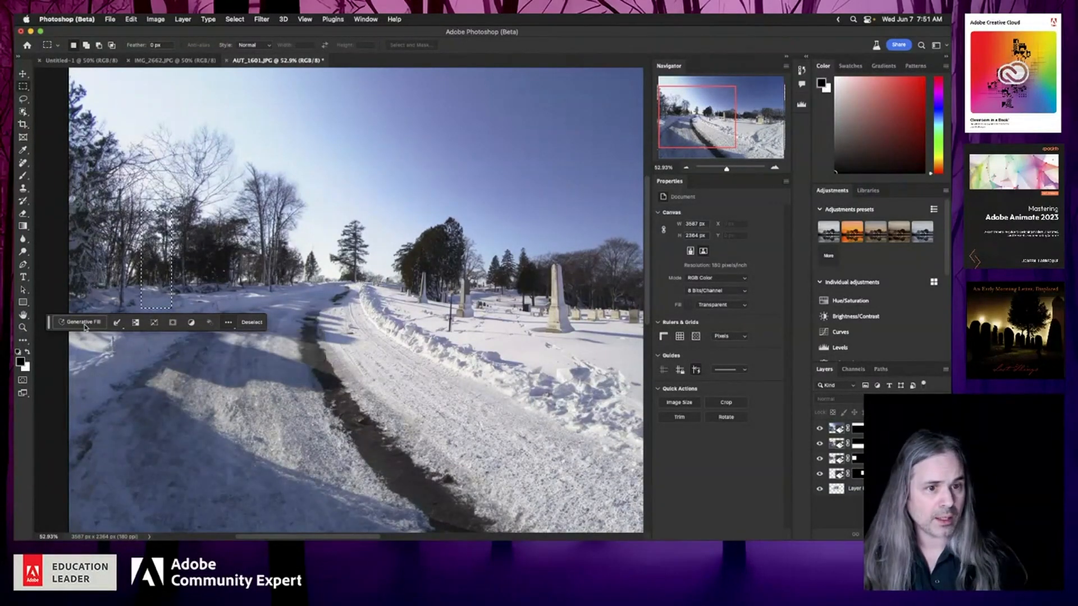
pyautogui.click(85, 323)
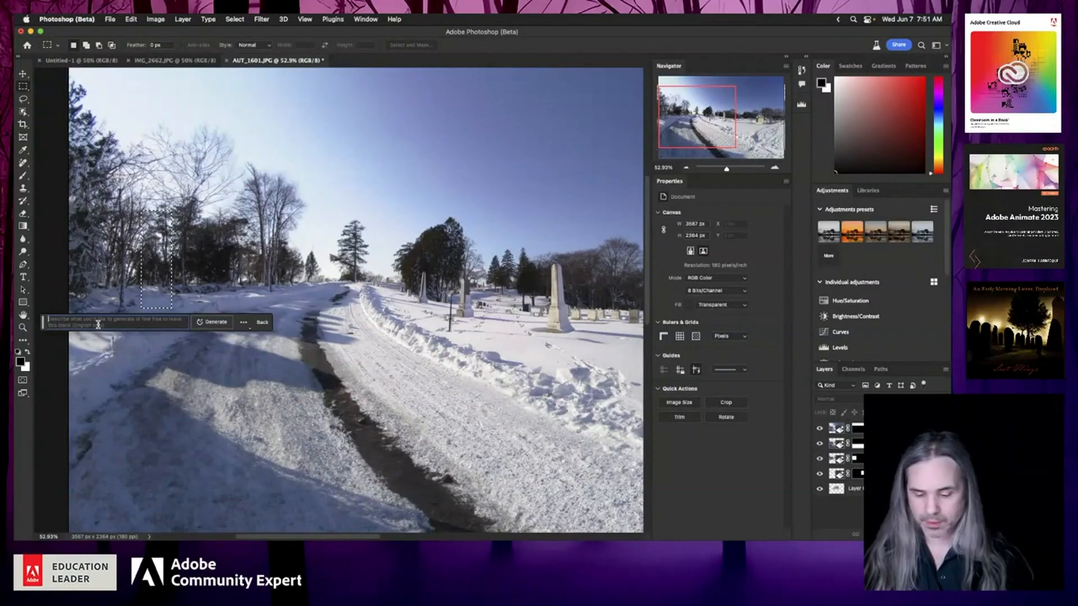
pyautogui.write('ta')
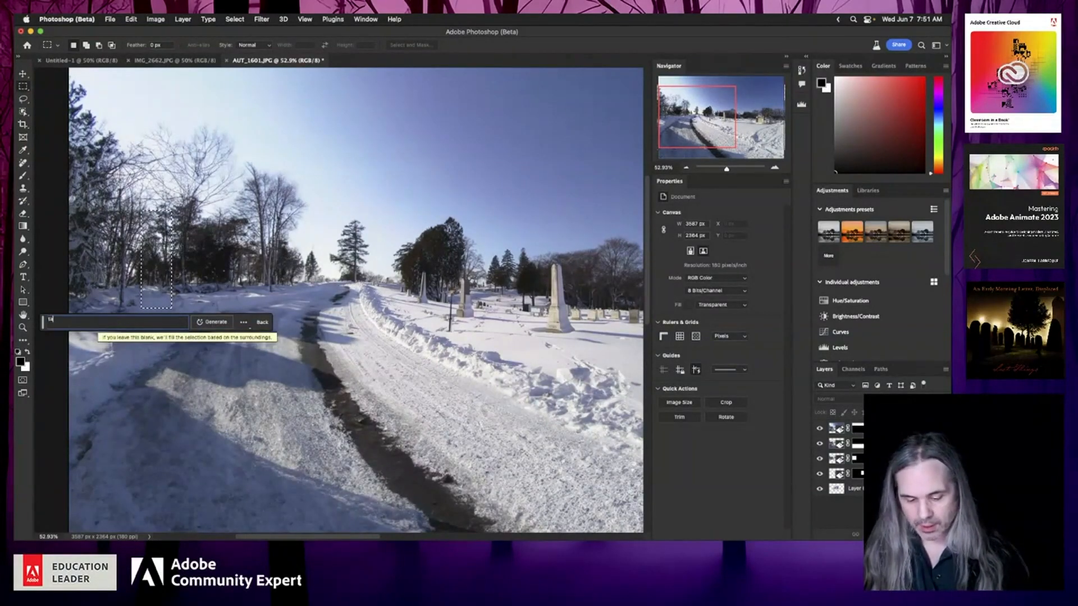
pyautogui.write('ll g')
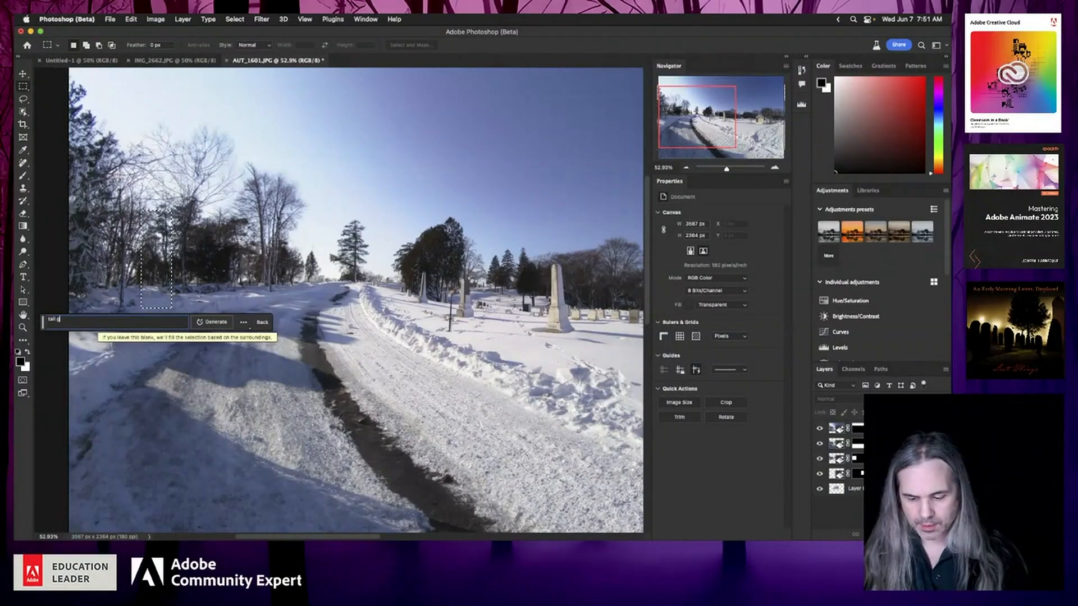
pyautogui.write('ravestone')
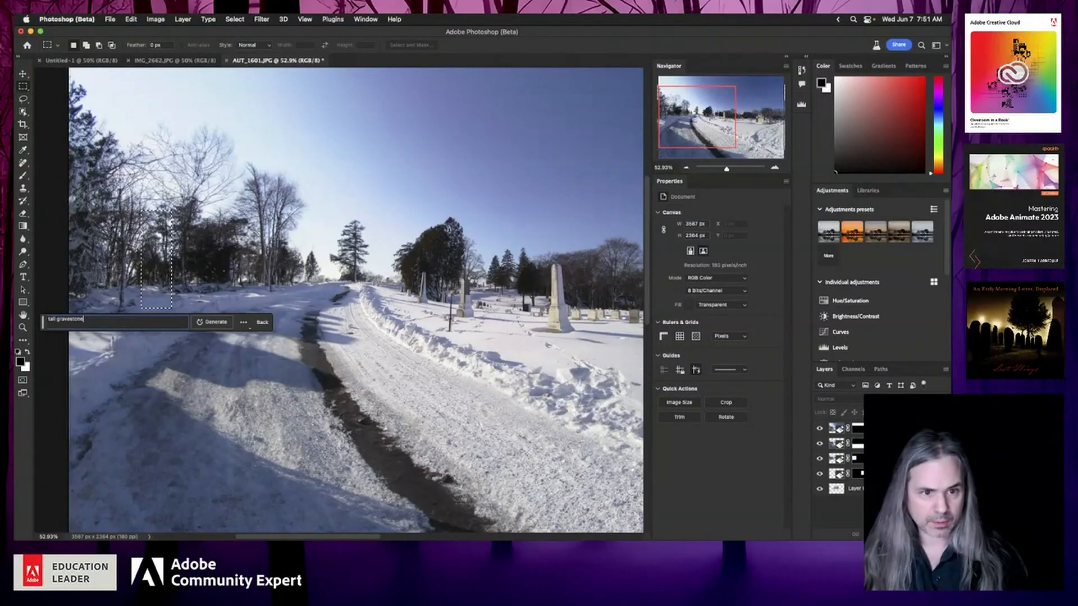
pyautogui.write(' markwer')
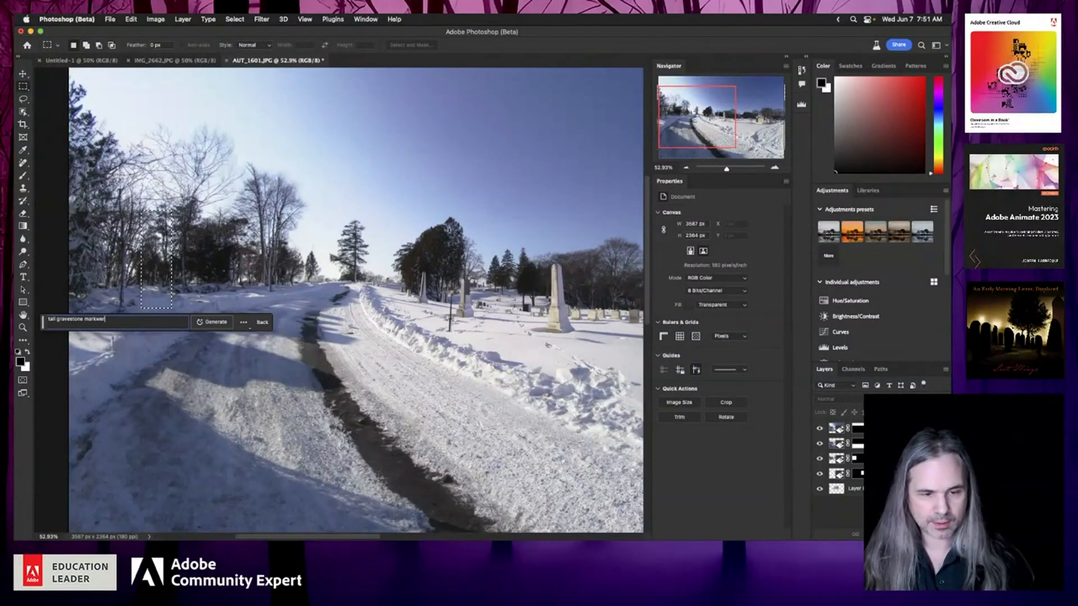
pyautogui.press('BackSpace')
pyautogui.press('BackSpace')
pyautogui.press('BackSpace')
pyautogui.write('er')
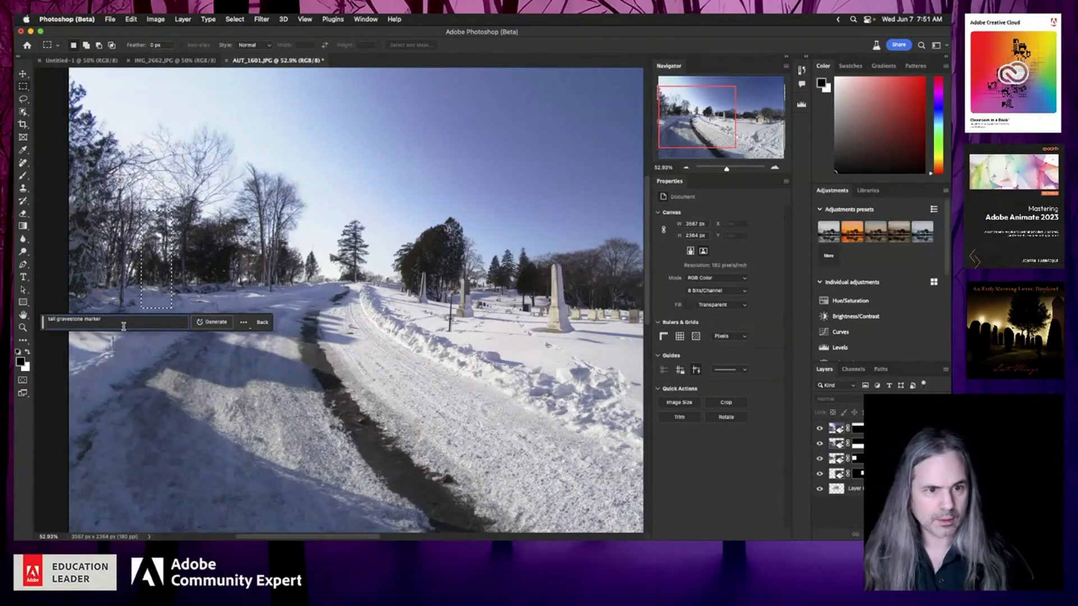
pyautogui.click(209, 322)
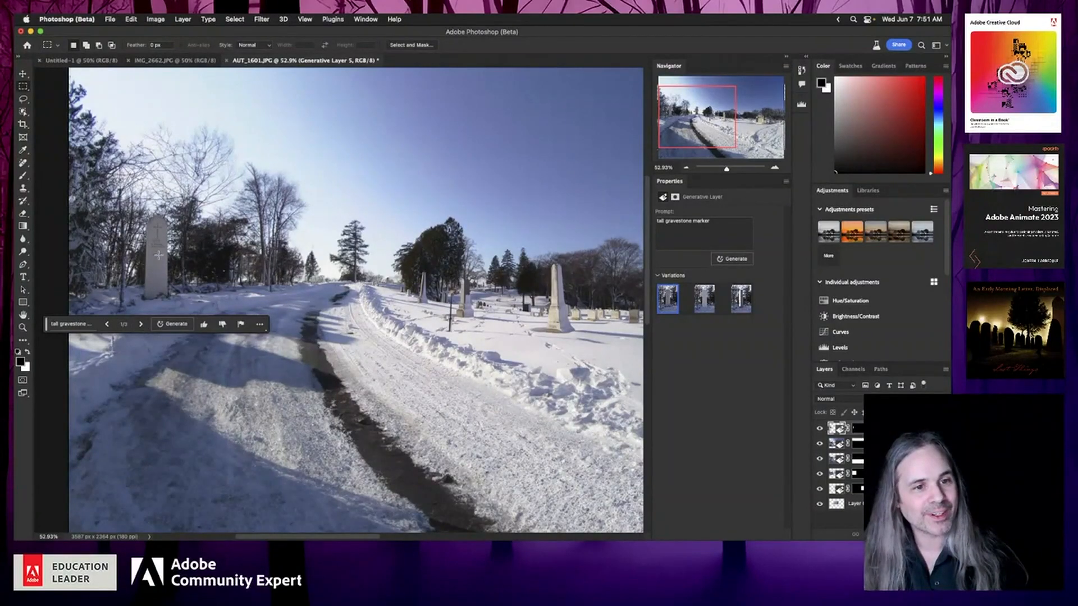
pyautogui.click(141, 324)
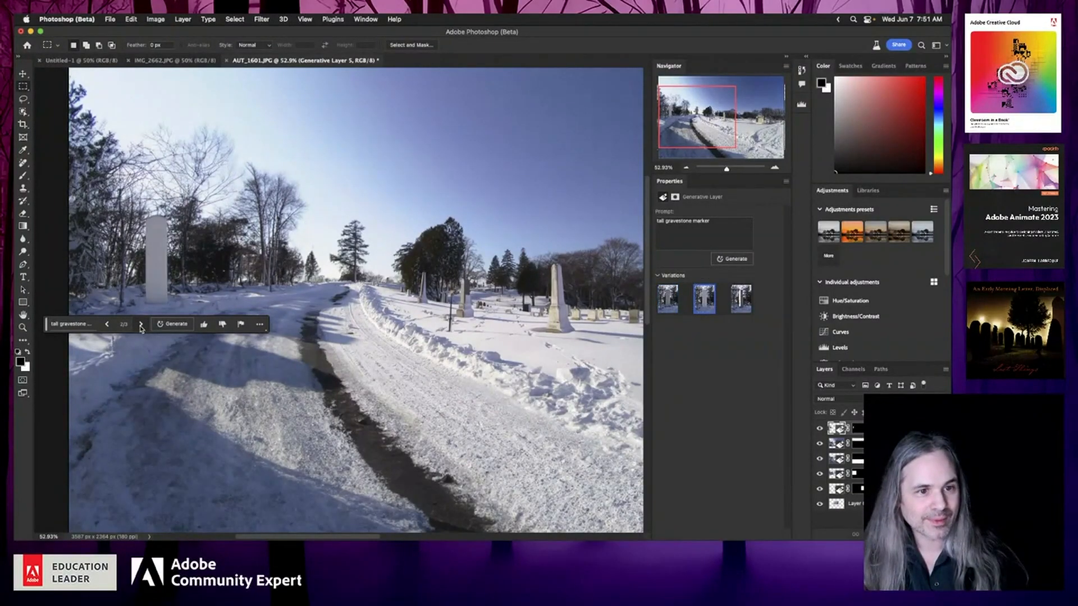
pyautogui.click(141, 324)
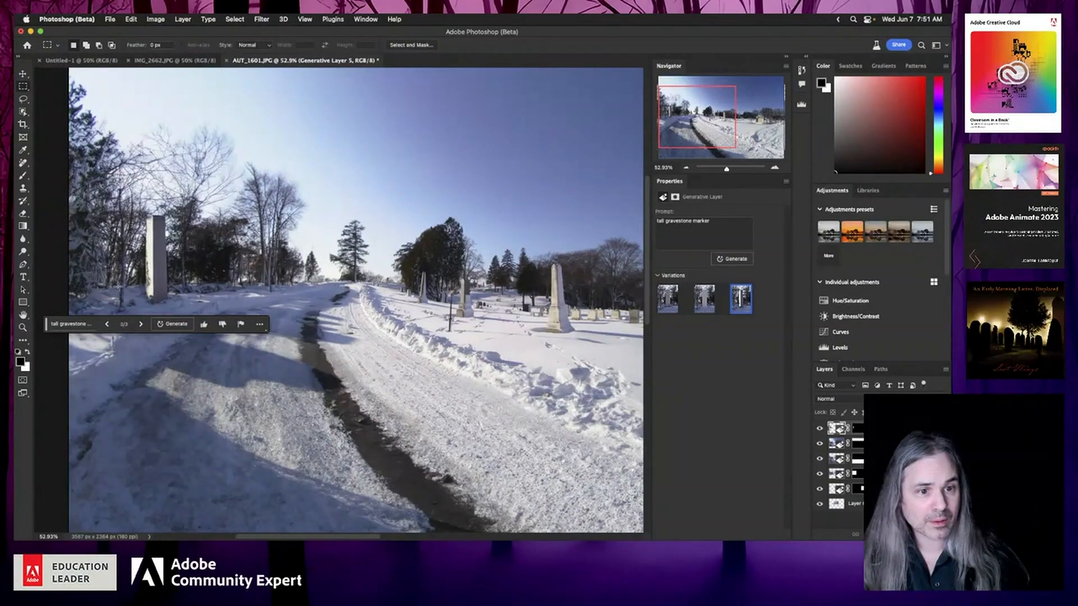
# Step: Select a small area of snow at the base of the tall marker and run Generative Fill with the prompt "gravestone"
pyautogui.moveTo(128, 284); pyautogui.dragTo(148, 321)
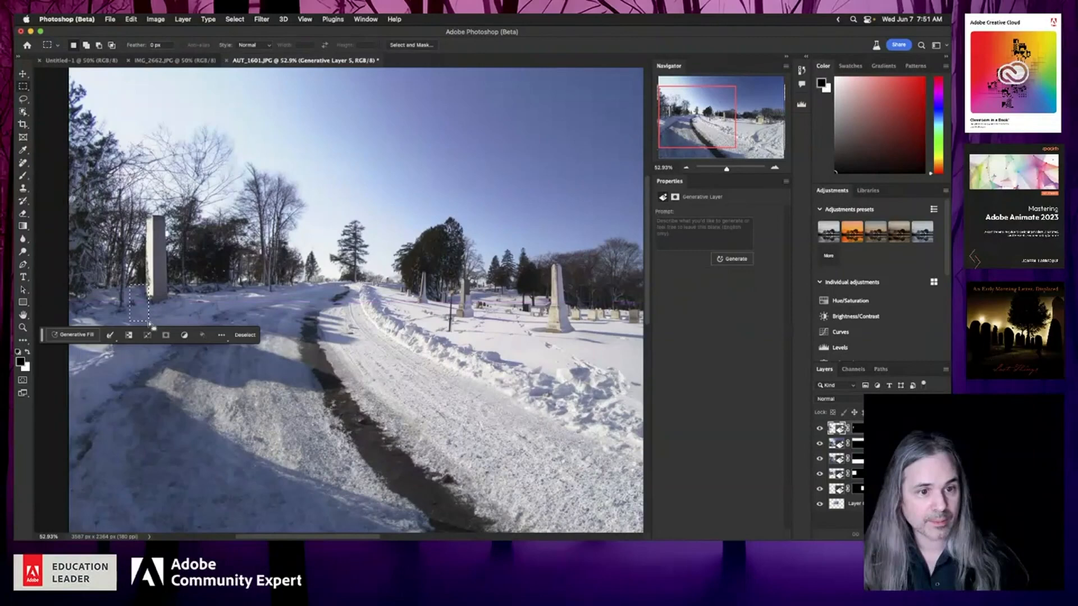
pyautogui.click(93, 339)
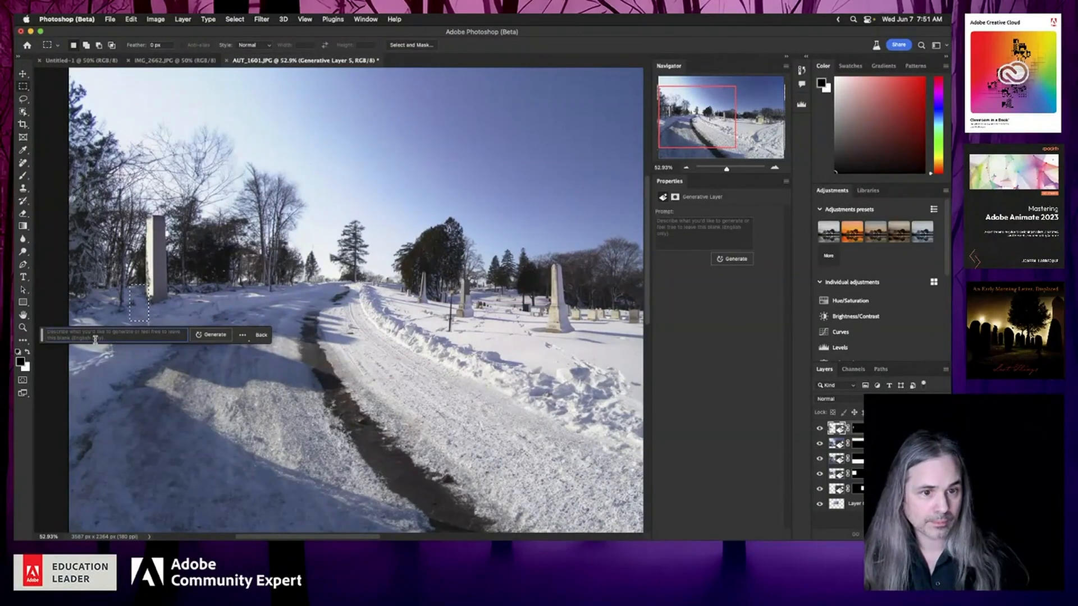
pyautogui.write('graves')
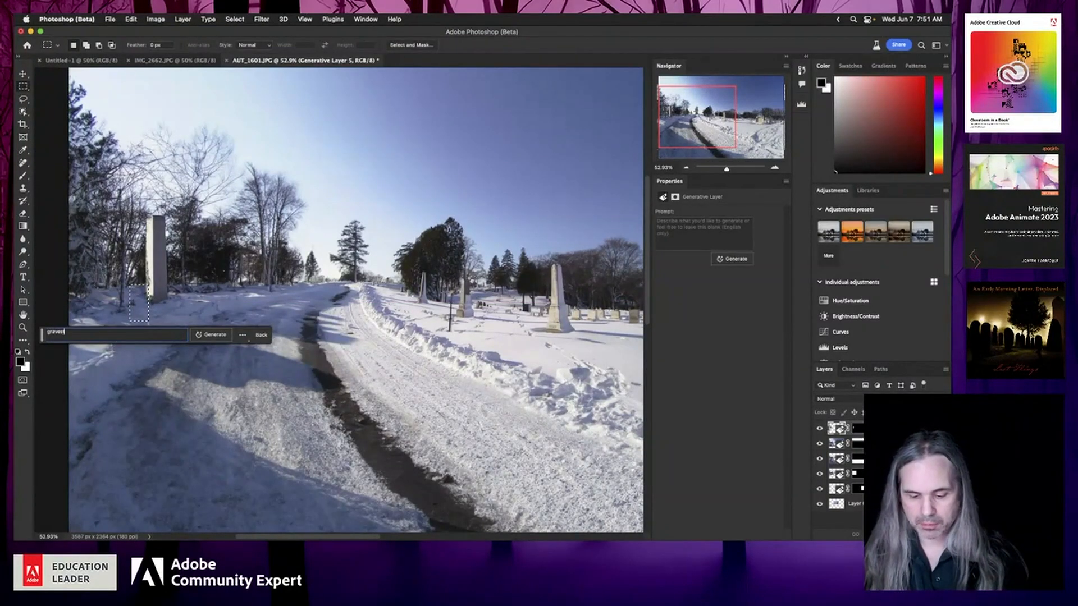
pyautogui.write('tone')
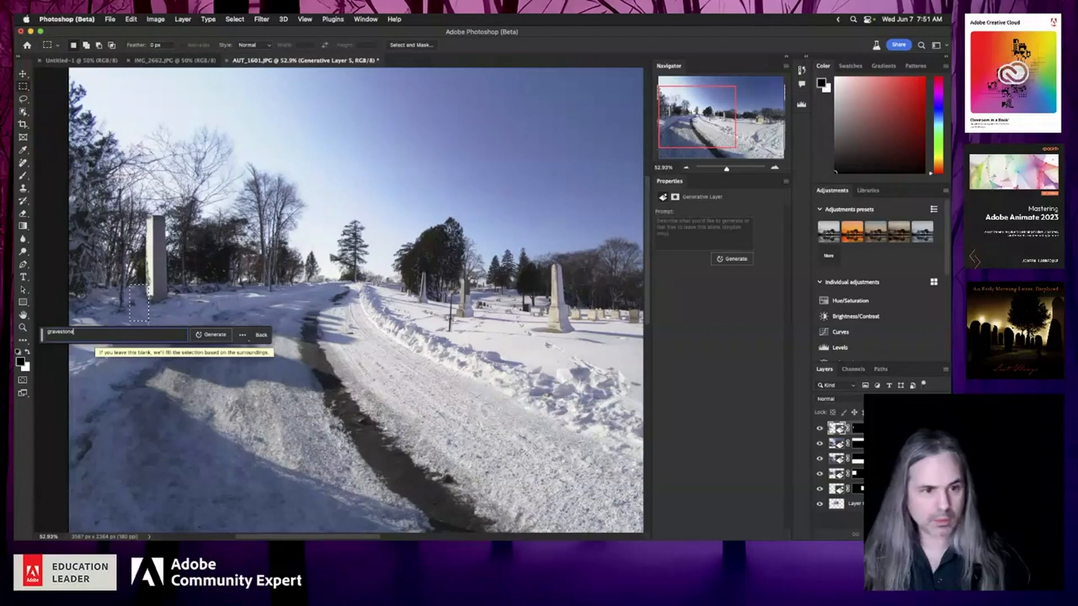
pyautogui.click(214, 336)
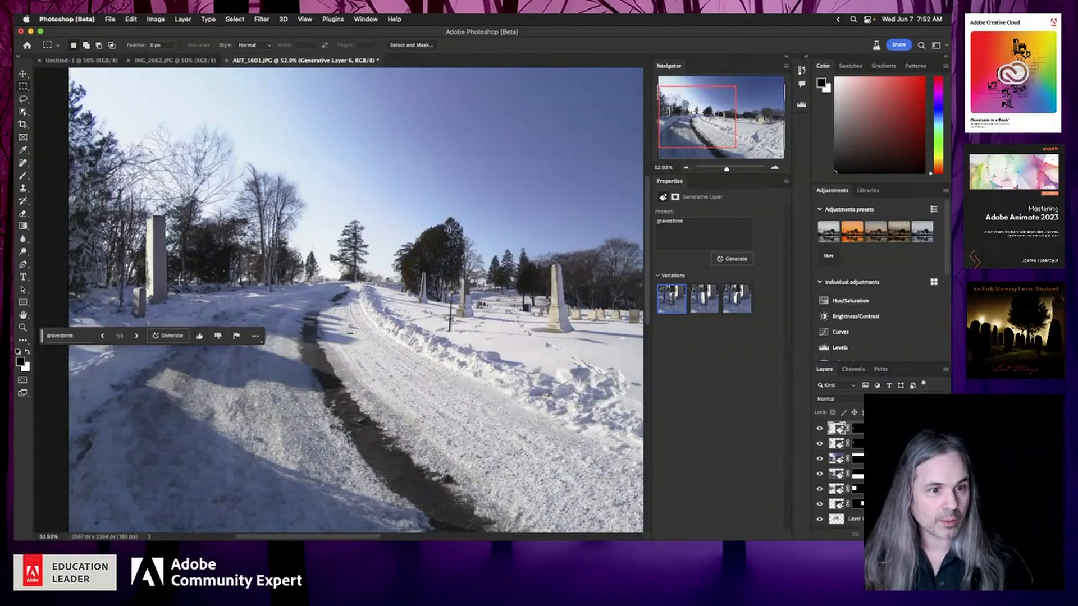
# Step: Select a wide rectangle across the shaded part of the road and run Generative Fill with the prompt "wrecked bicycle"
pyautogui.moveTo(171, 276); pyautogui.dragTo(198, 305)
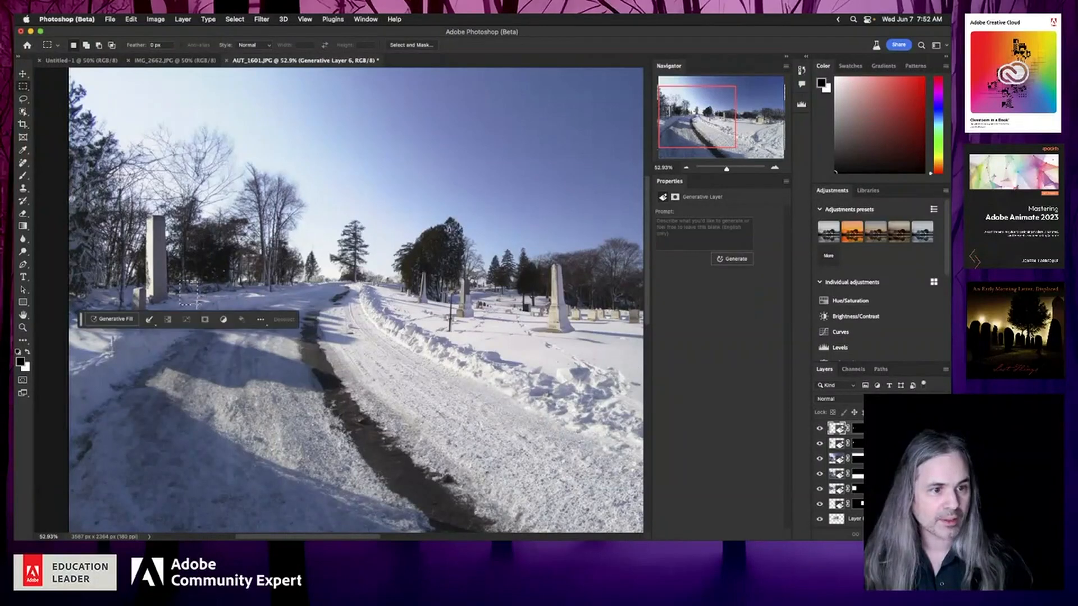
pyautogui.click(322, 357)
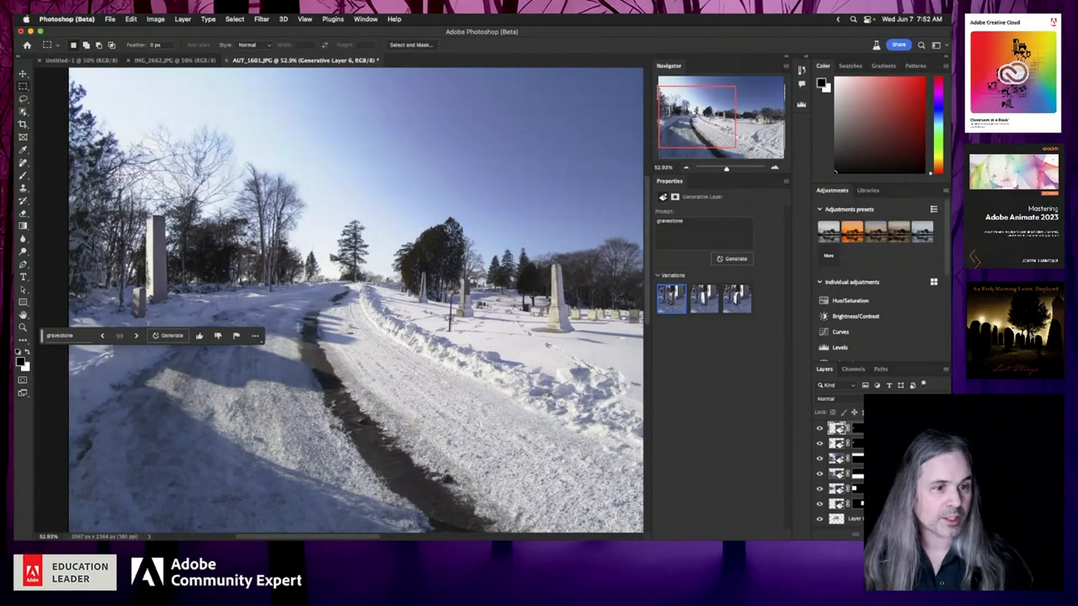
pyautogui.moveTo(380, 346); pyautogui.dragTo(173, 443)
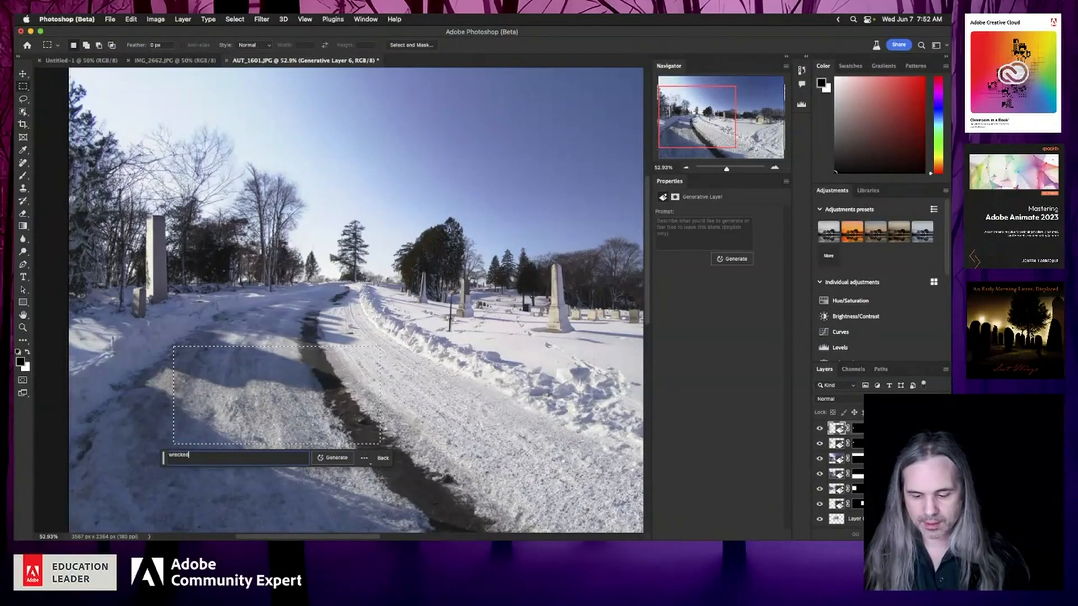
pyautogui.write('cle')
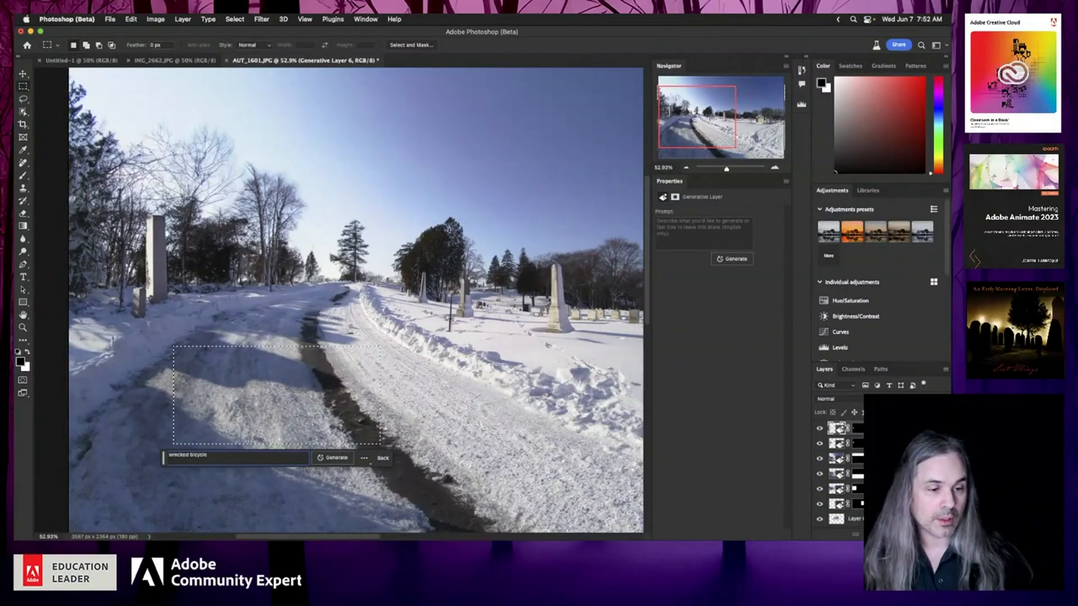
pyautogui.click(336, 458)
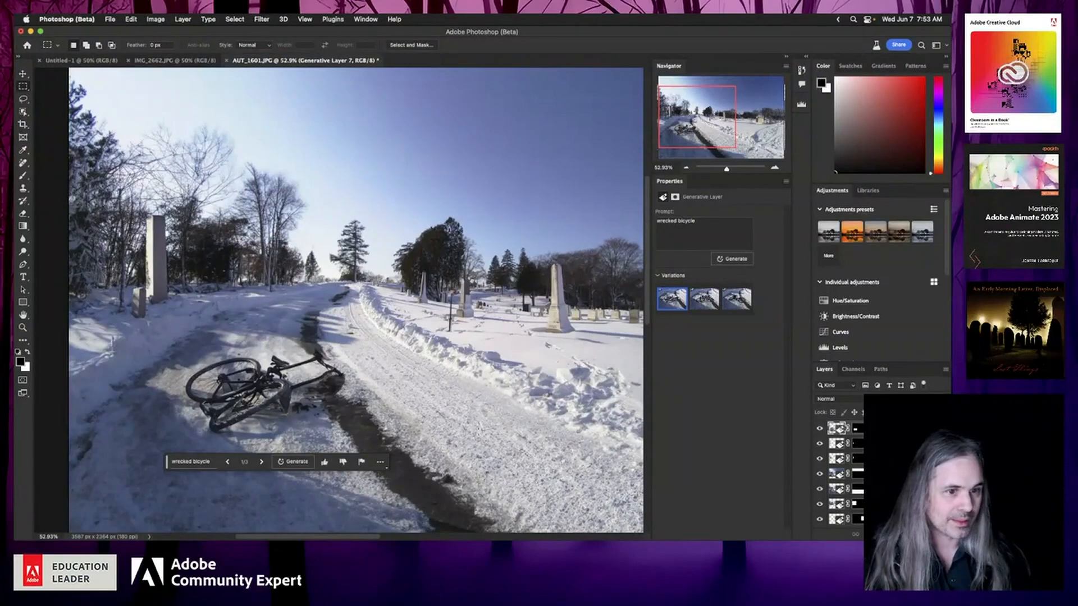
# Step: Compare the three generated bicycle variations and return to the first one
pyautogui.click(261, 462)
pyautogui.click(261, 464)
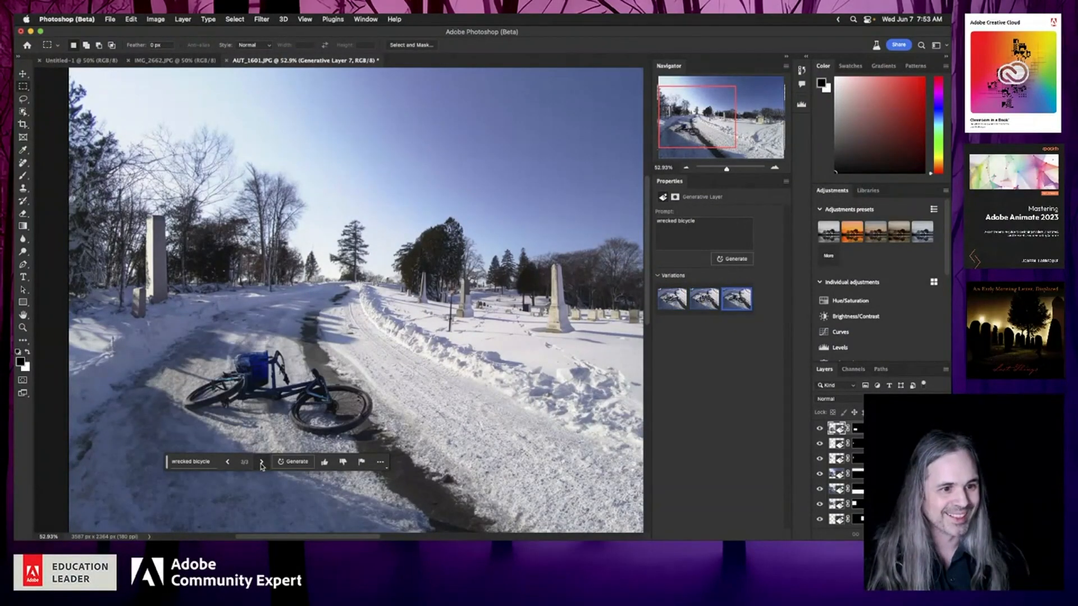
pyautogui.click(229, 464)
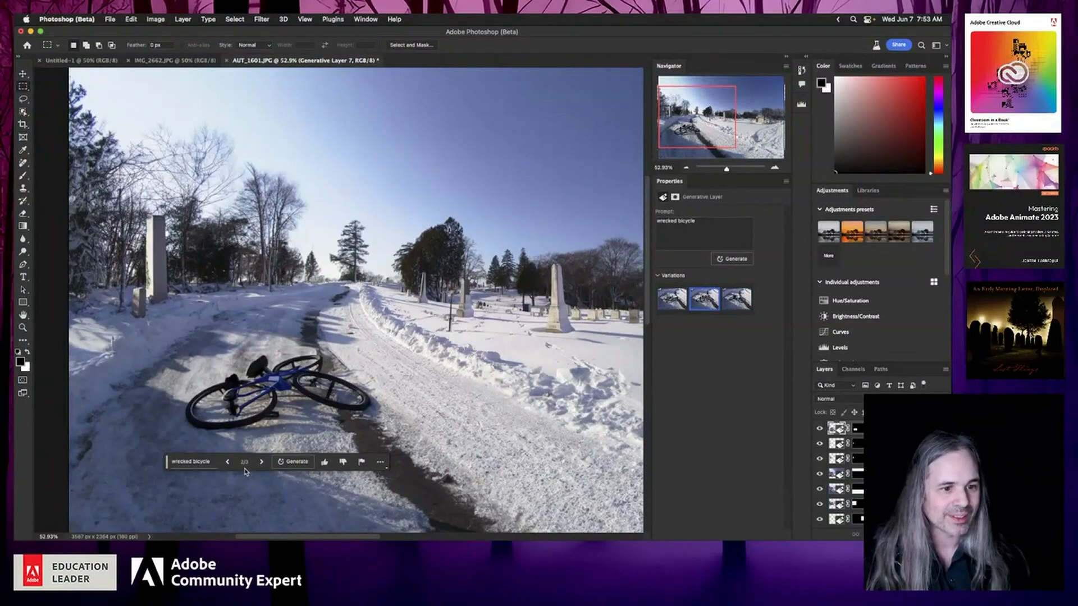
pyautogui.click(262, 463)
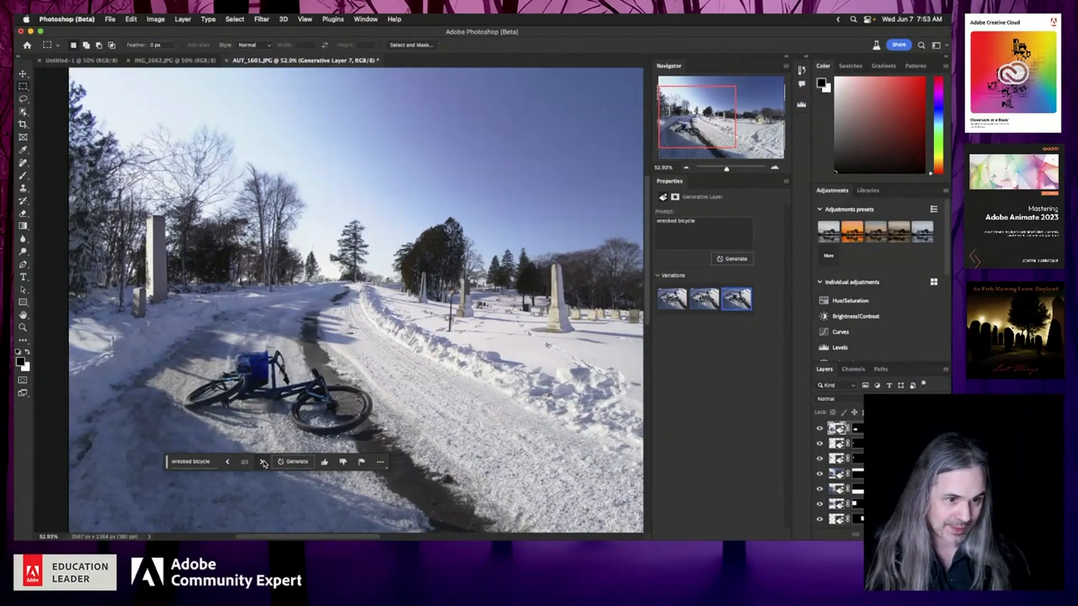
pyautogui.click(229, 462)
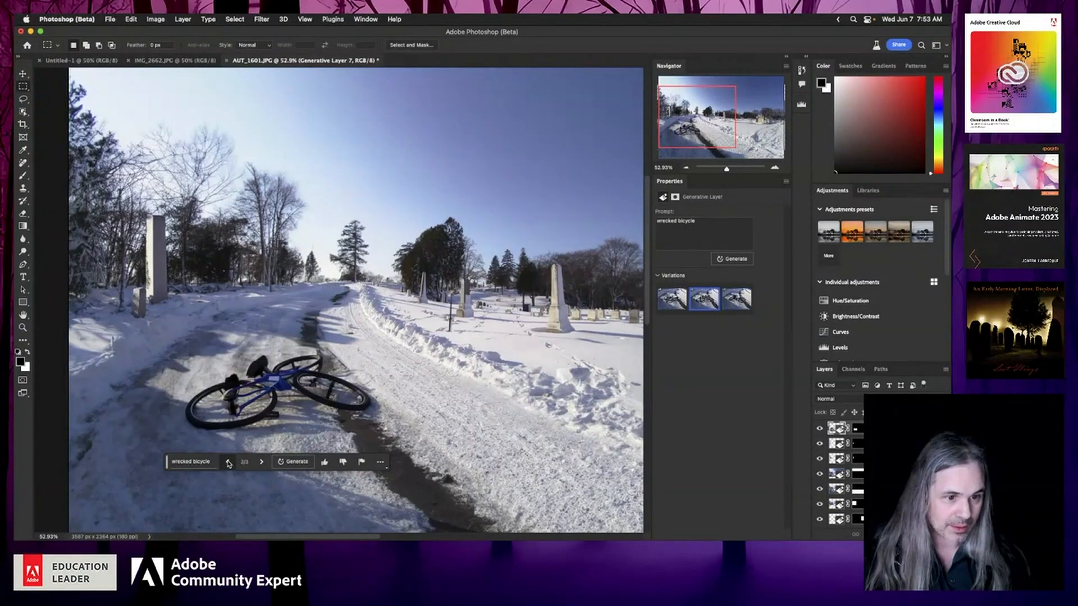
pyautogui.click(229, 462)
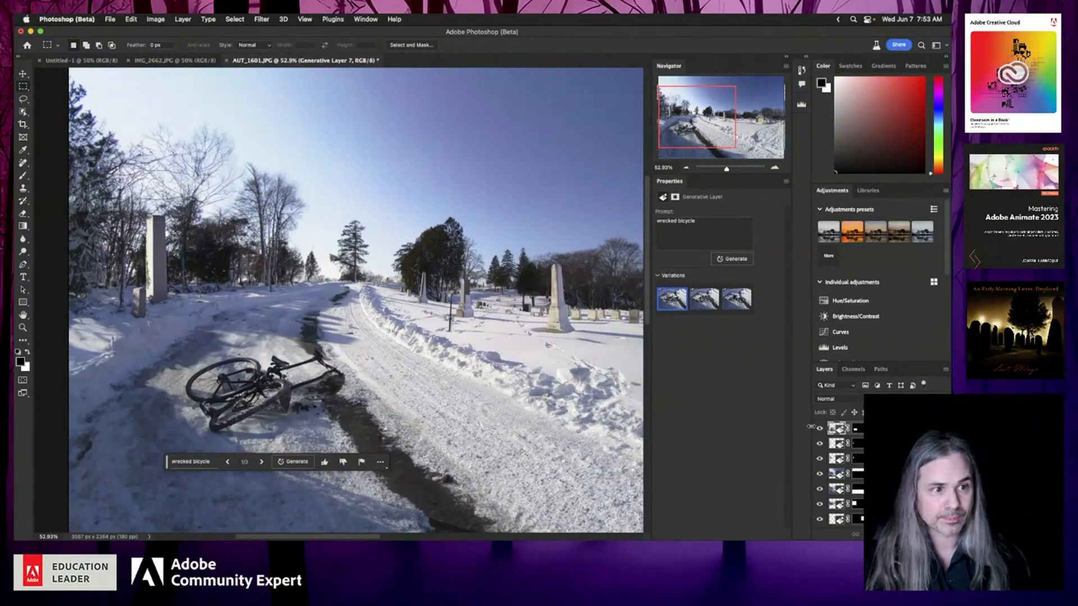
# Step: Select a small area of snow at the near end of the road and run Generative Fill with the prompt "child's mitten"
pyautogui.click(686, 168)
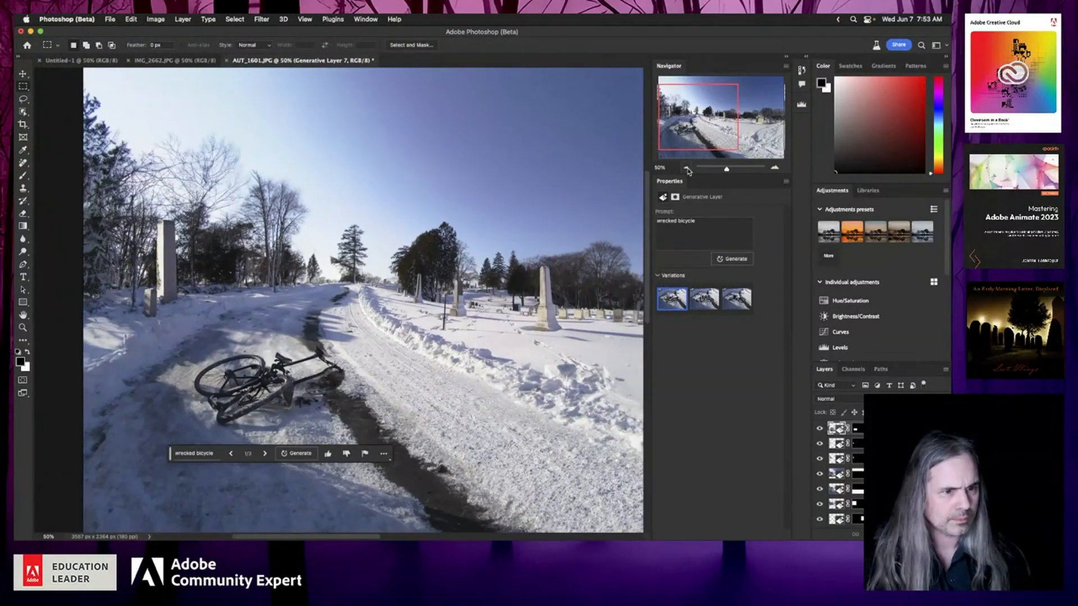
pyautogui.click(686, 167)
pyautogui.hscroll(4, 510, 223)
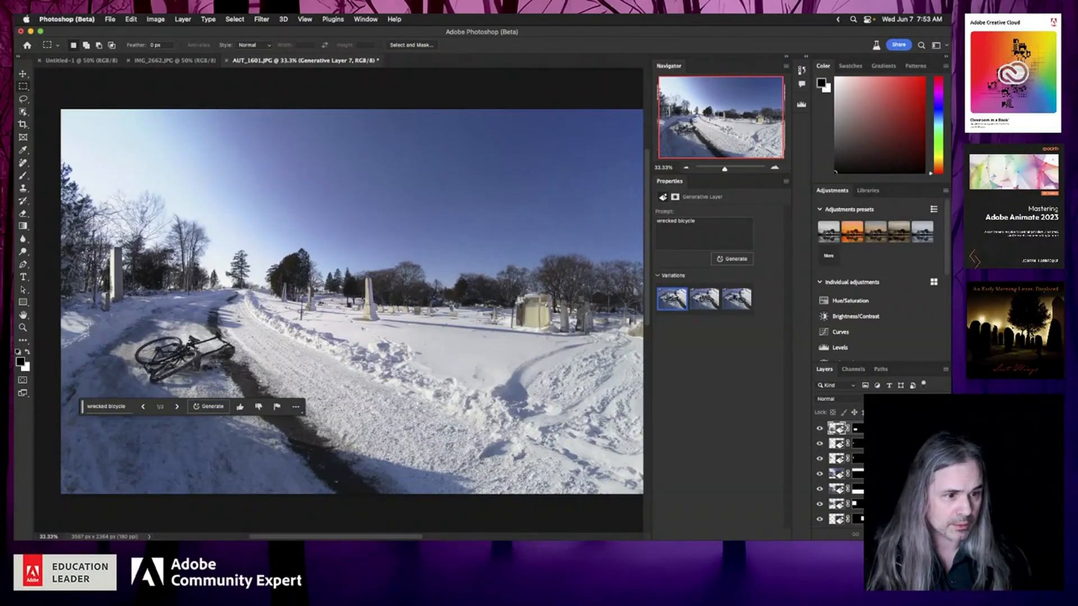
pyautogui.moveTo(440, 436); pyautogui.dragTo(389, 471)
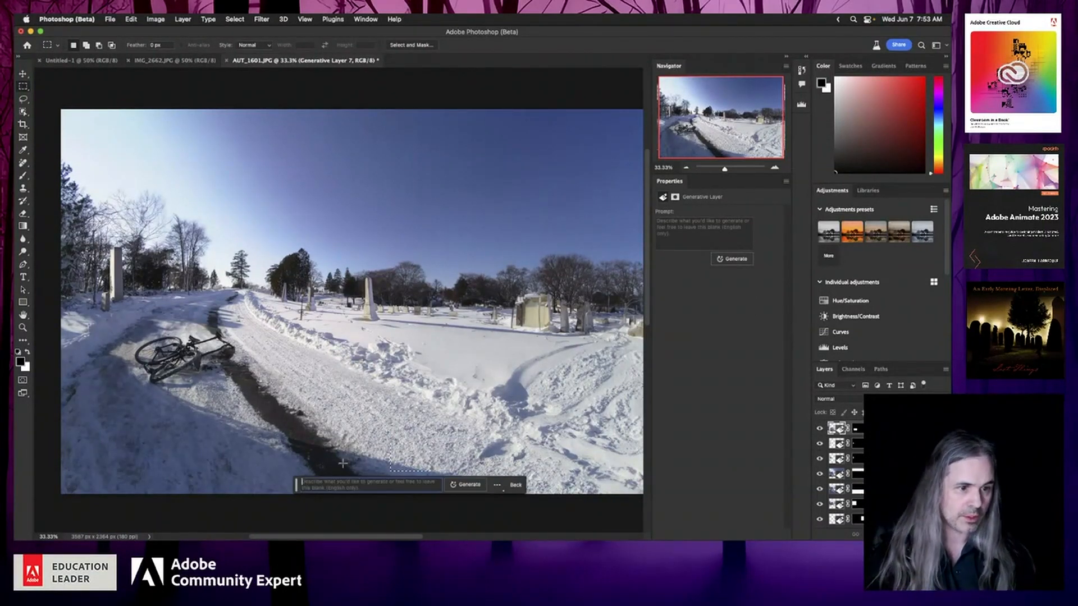
pyautogui.write('d')
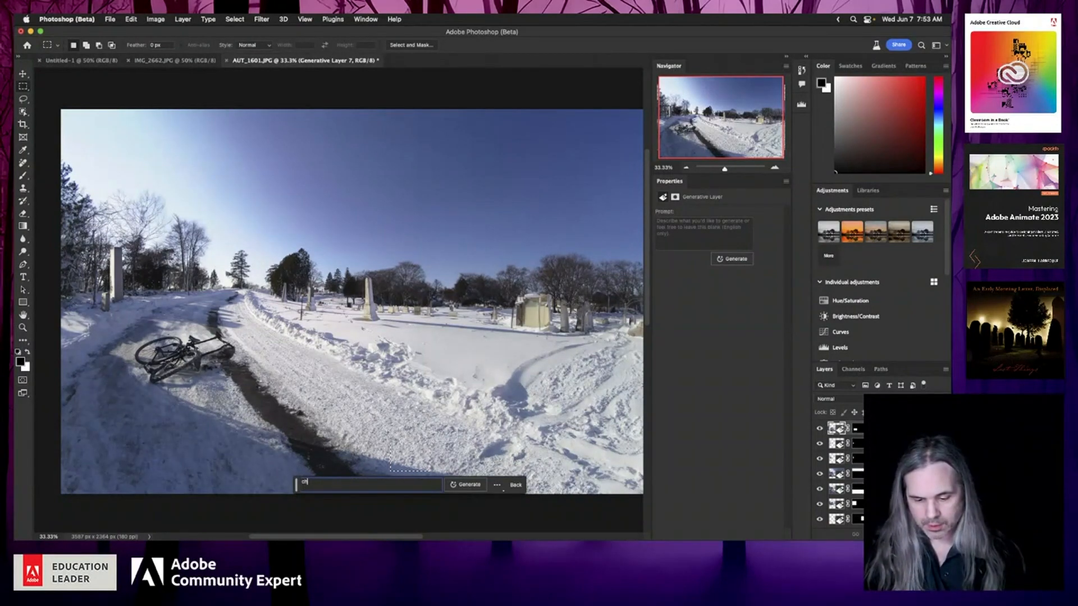
pyautogui.write("hild's m")
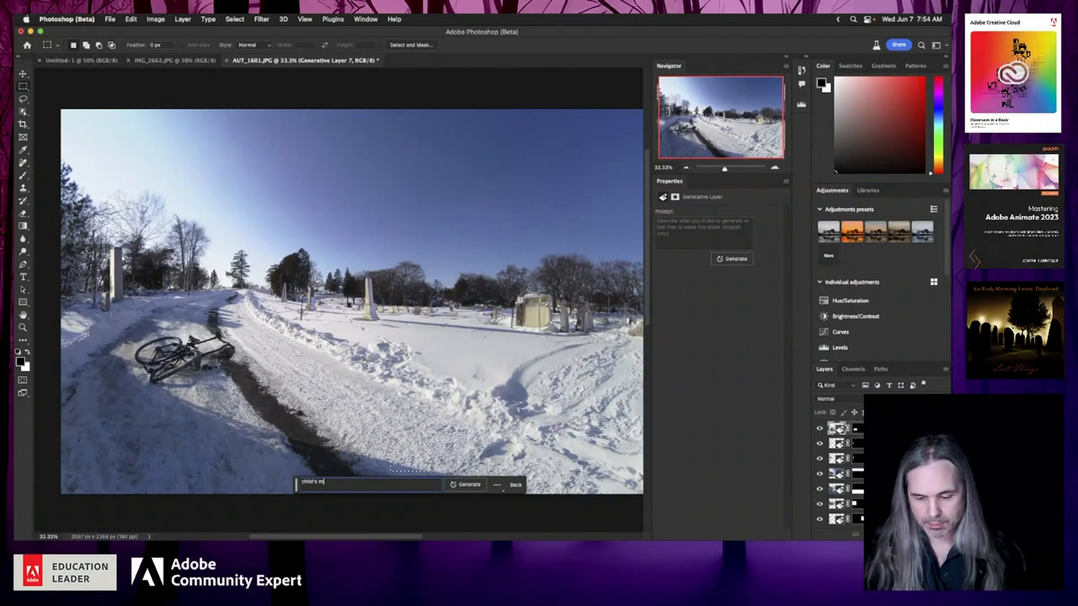
pyautogui.write('itten')
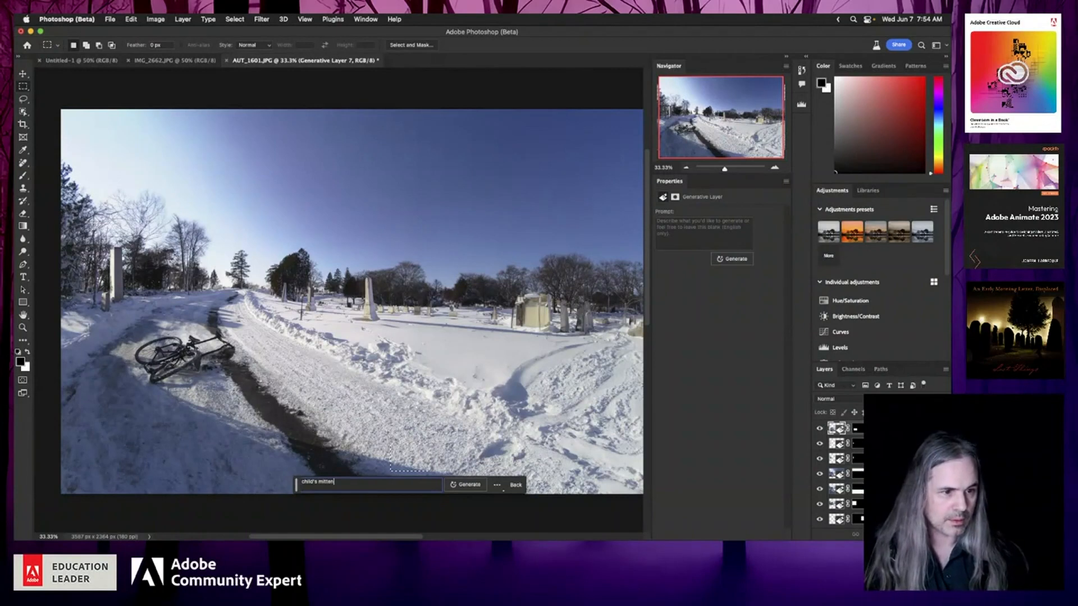
pyautogui.click(465, 485)
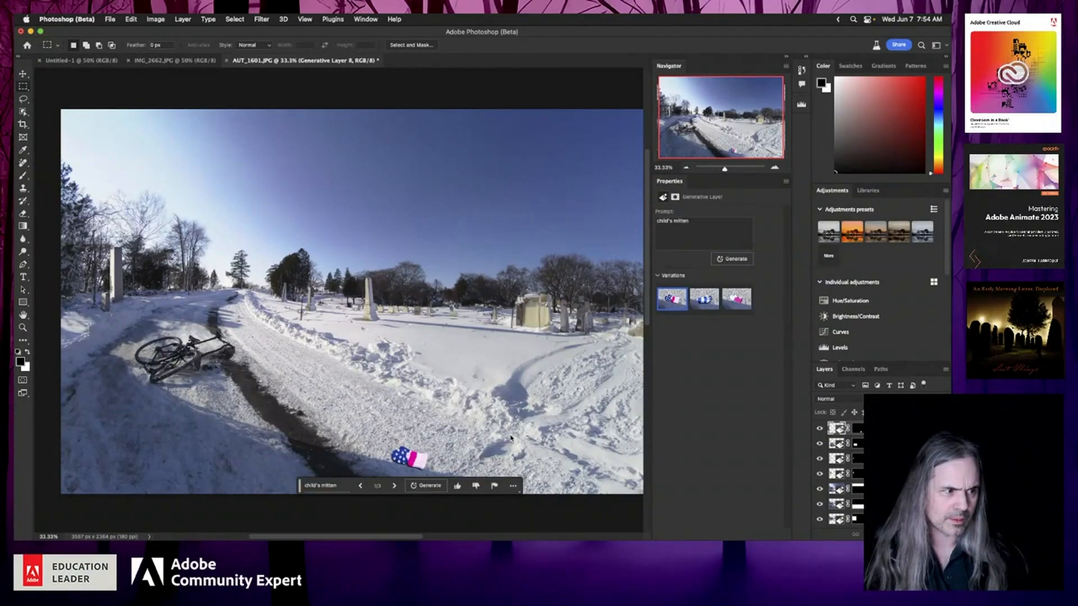
# Step: Compare the three generated mitten variations and delete the mitten's generative layer
pyautogui.click(395, 486)
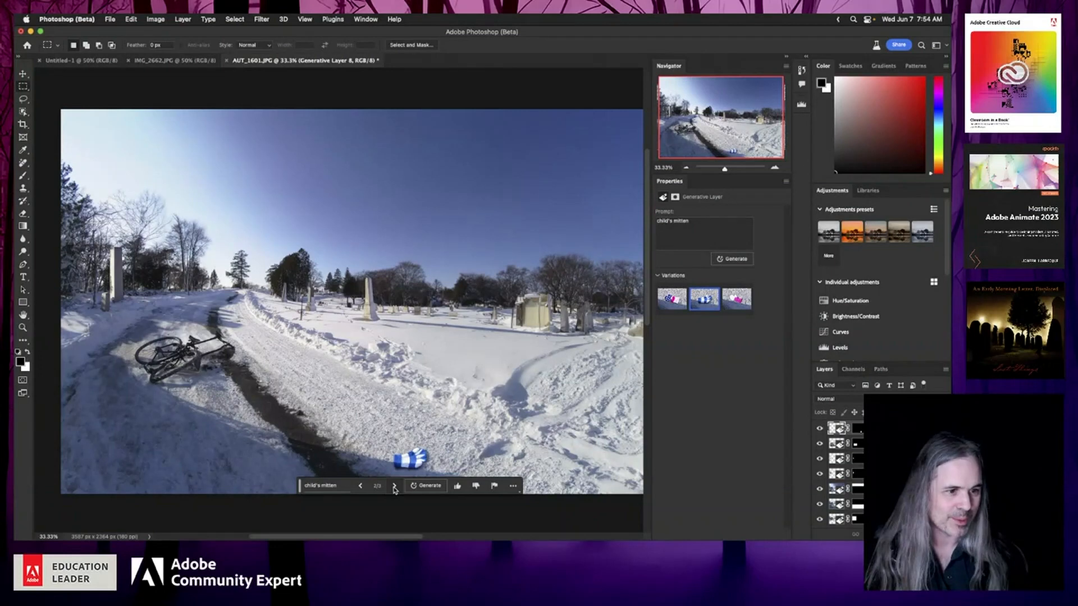
pyautogui.click(394, 487)
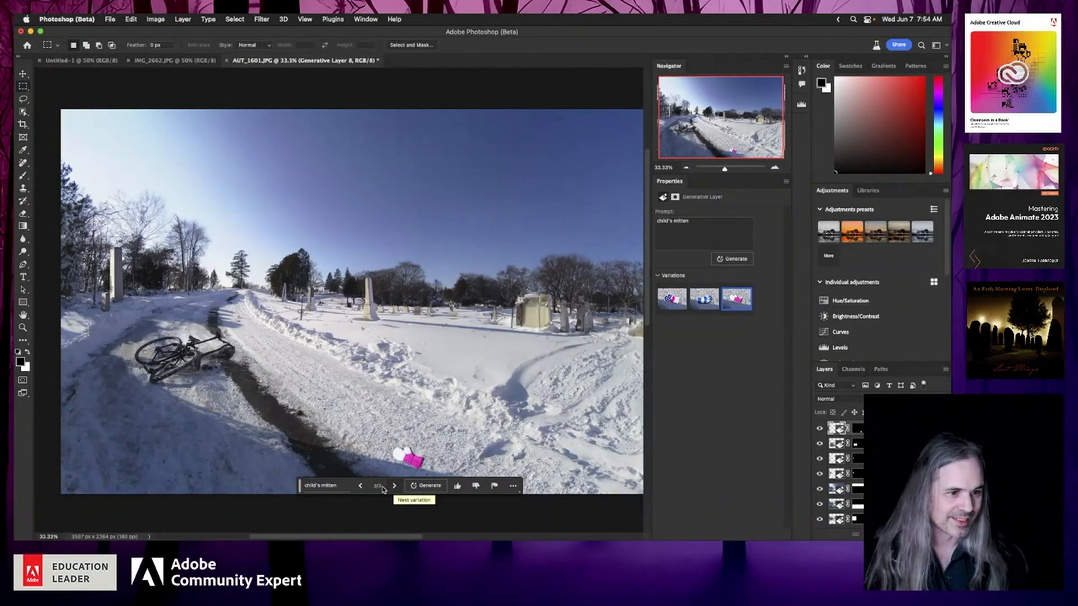
pyautogui.click(360, 487)
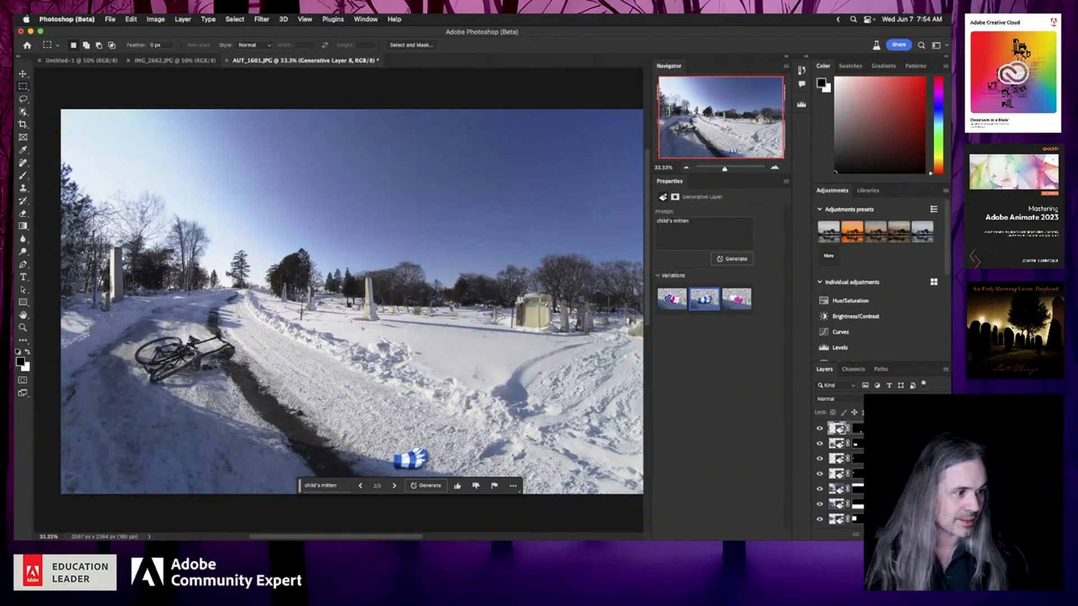
pyautogui.press('BackSpace')
pyautogui.click(503, 205)
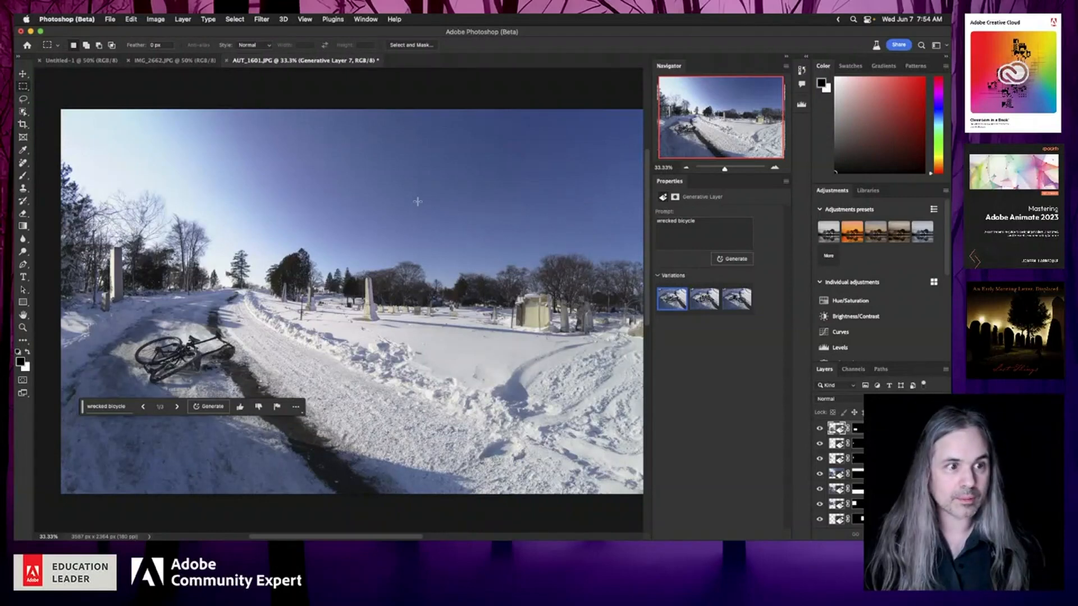
# Step: Select a tall rectangle over the snowfield beside the road and run Generative Fill with the prompt "spooky ghost semi transparent skull and tattered robes"
pyautogui.moveTo(417, 202); pyautogui.dragTo(585, 510)
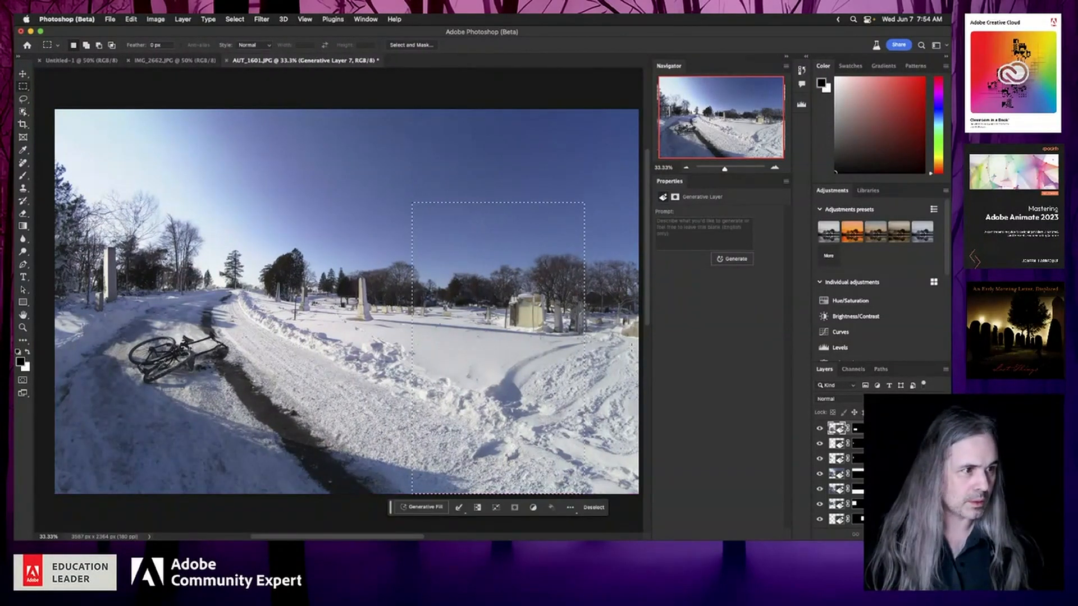
pyautogui.click(681, 234)
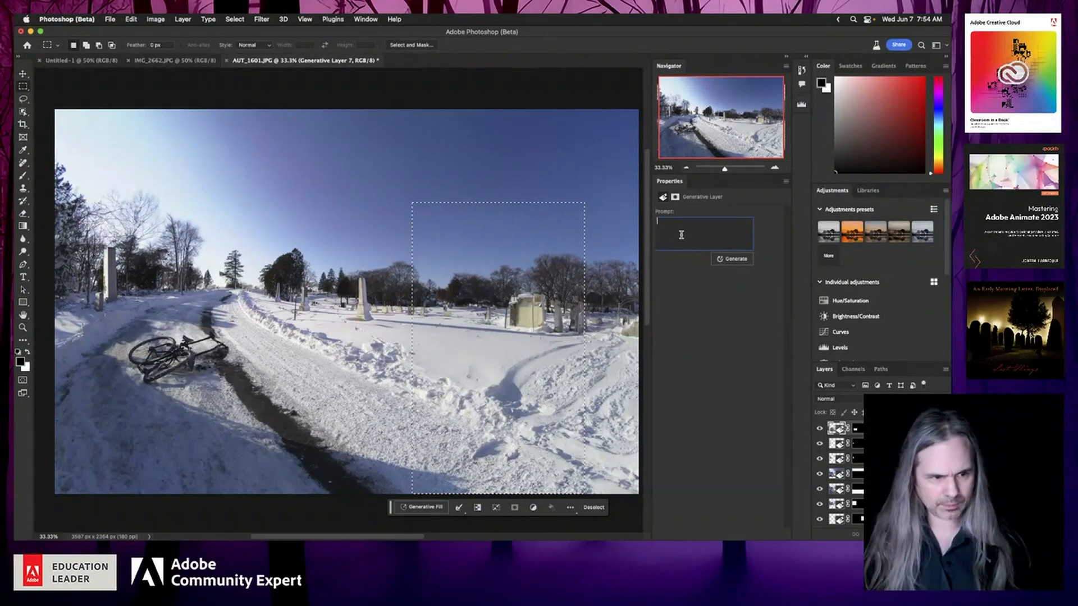
pyautogui.write('sp')
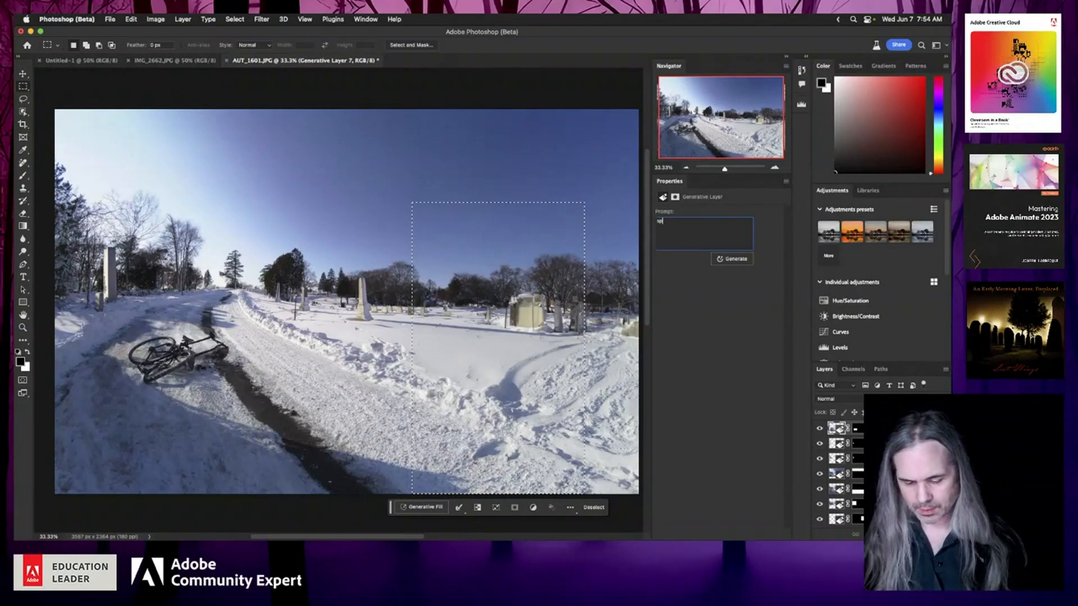
pyautogui.write('ooky g')
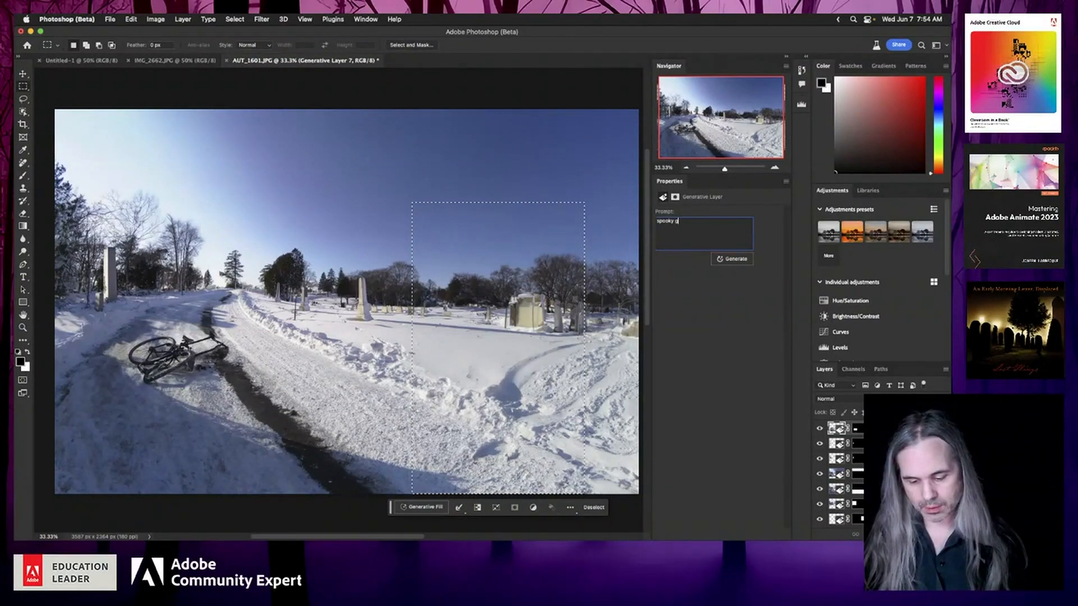
pyautogui.write('host s')
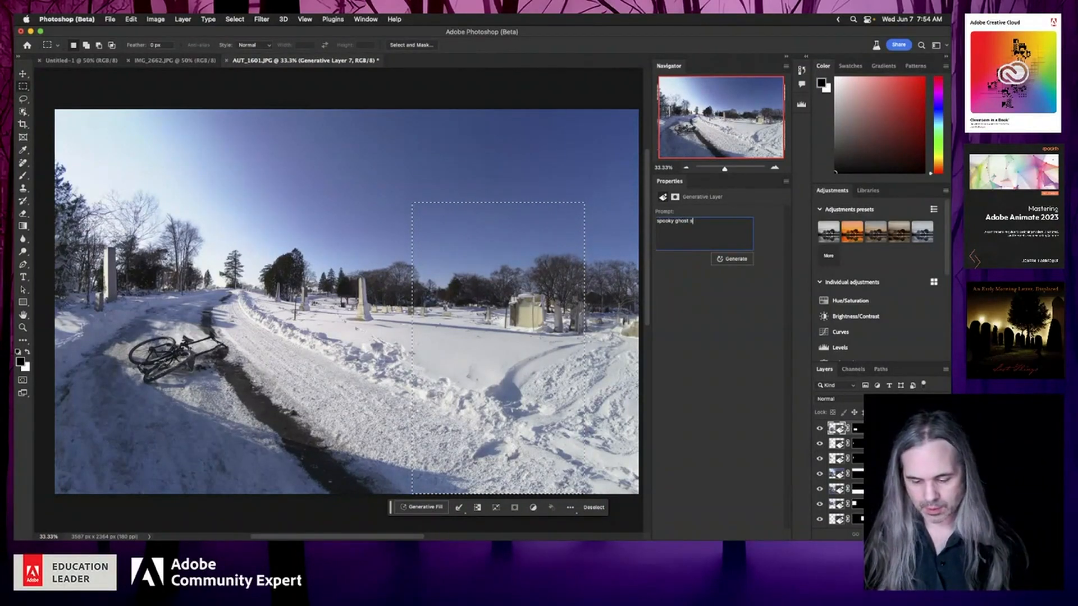
pyautogui.write('emi trans')
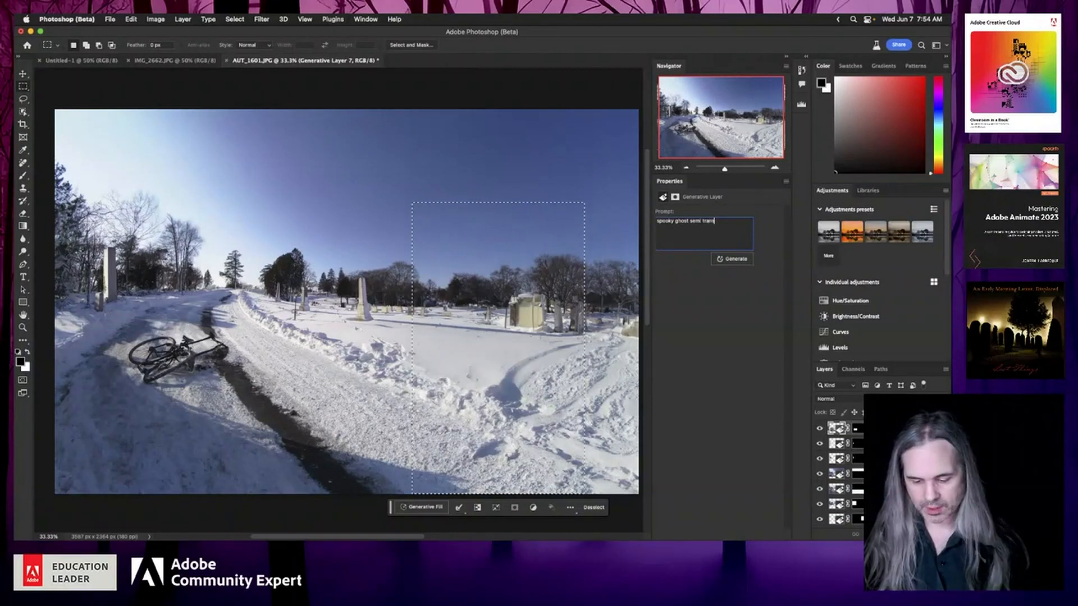
pyautogui.write('parent s')
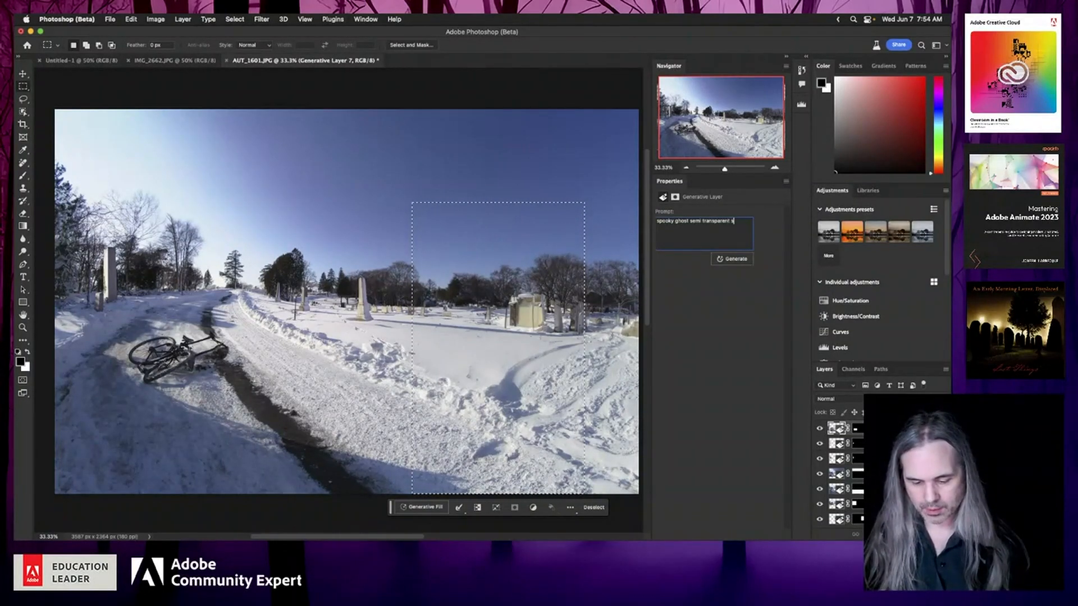
pyautogui.write('ki')
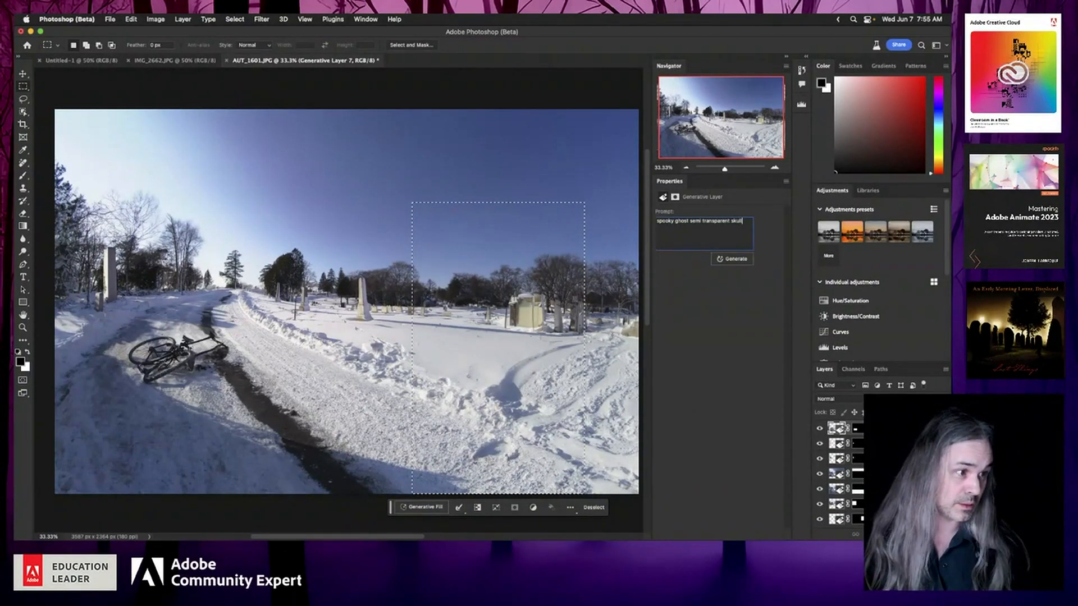
pyautogui.write('ll and t')
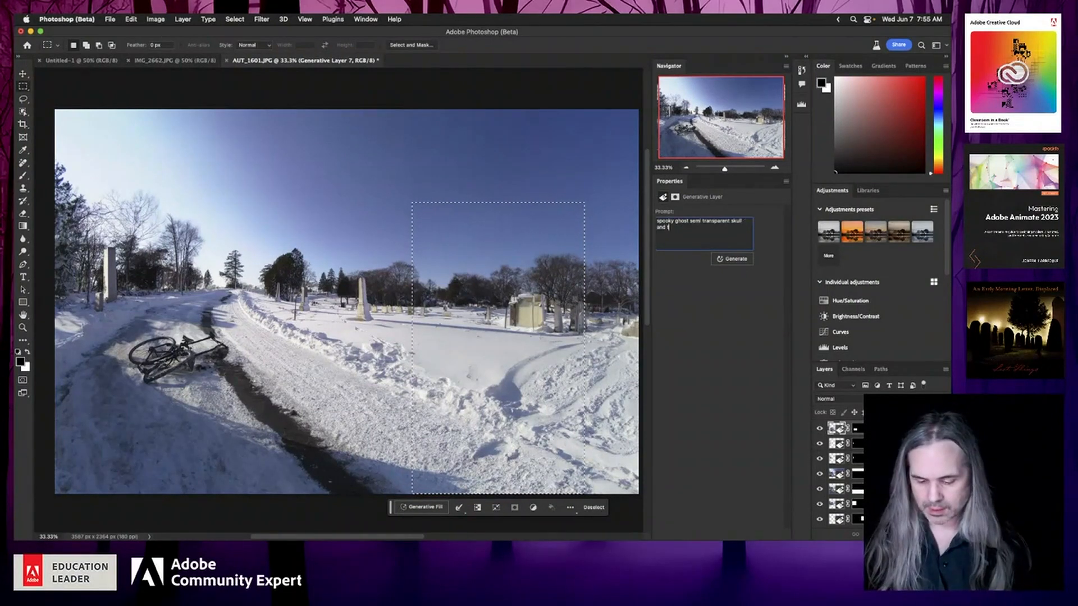
pyautogui.write('atter')
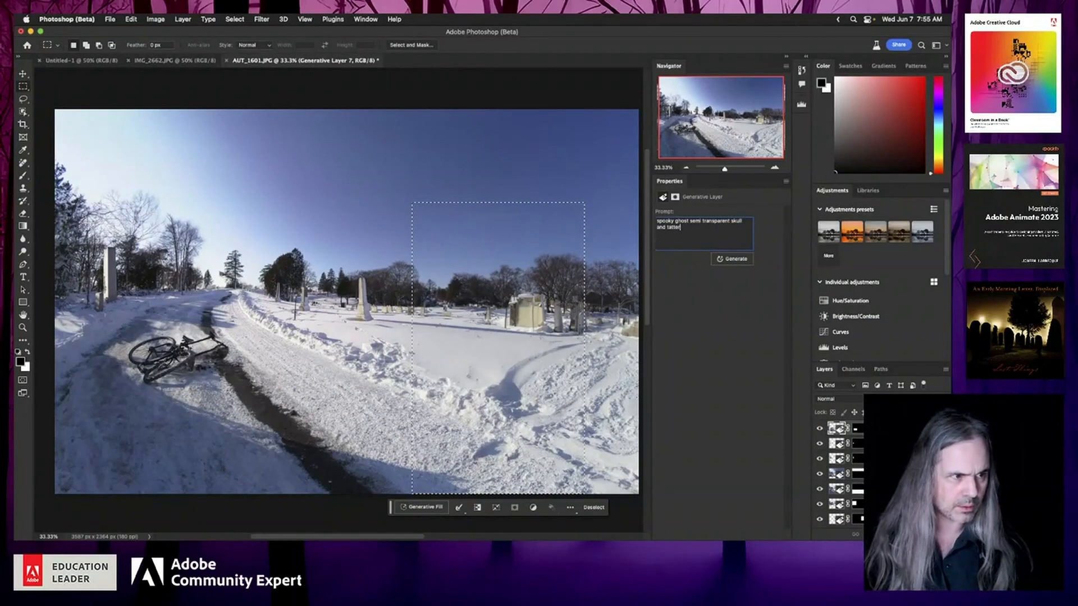
pyautogui.write('eded')
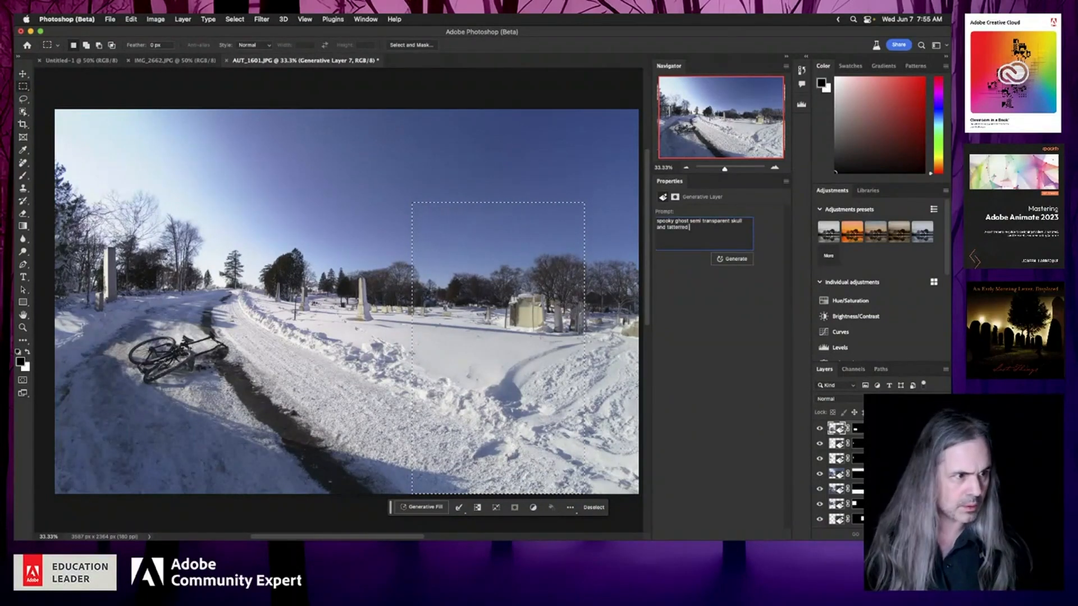
pyautogui.press('BackSpace')
pyautogui.press('BackSpace')
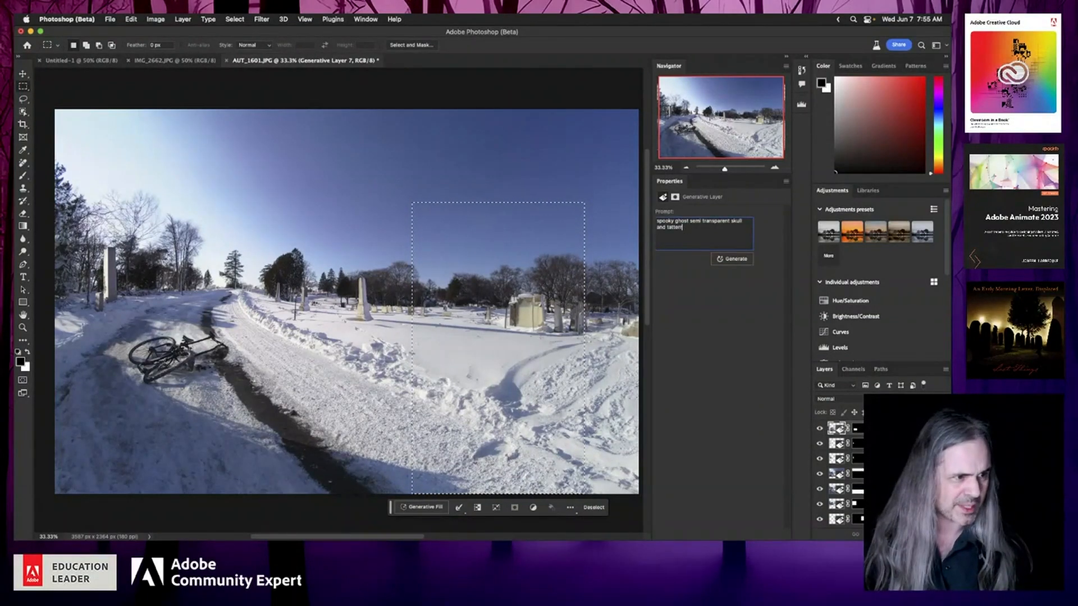
pyautogui.write('ed robes')
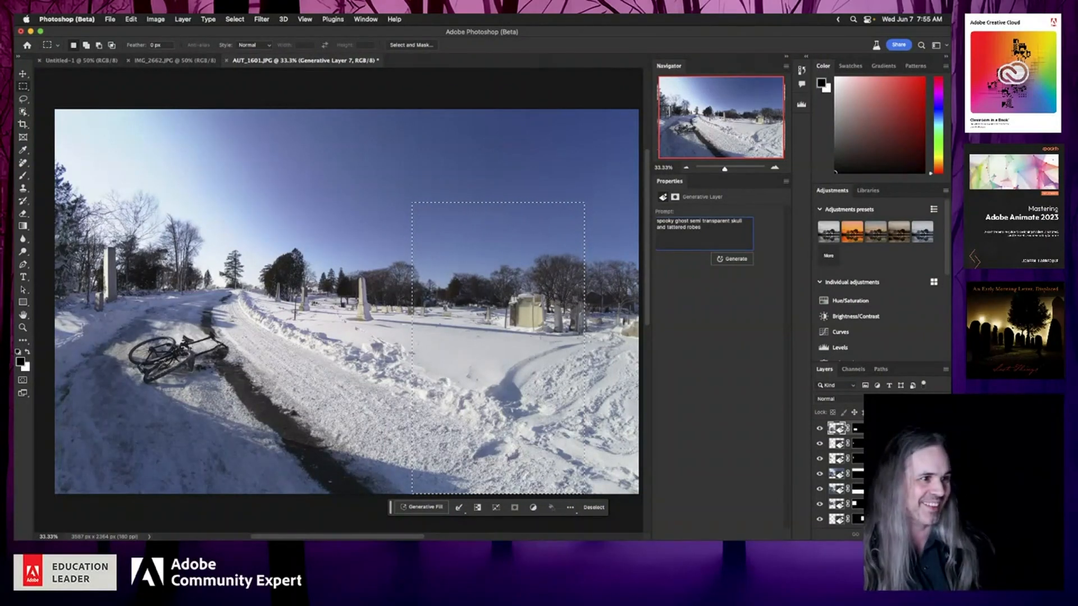
pyautogui.click(732, 259)
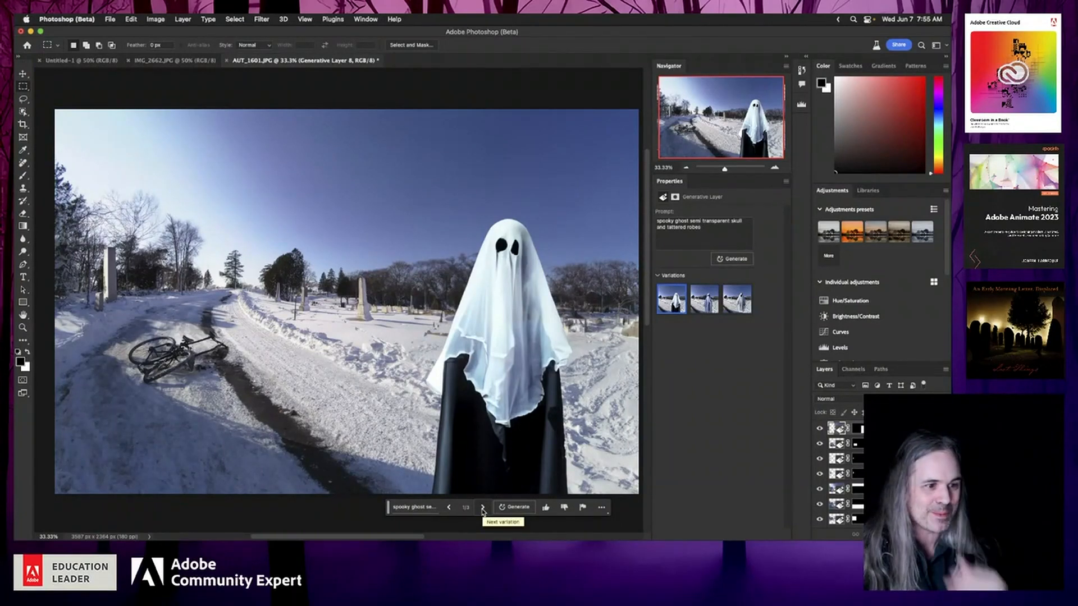
# Step: Compare the generated ghost variations, choose the third one, and inspect the ghost up close
pyautogui.click(483, 508)
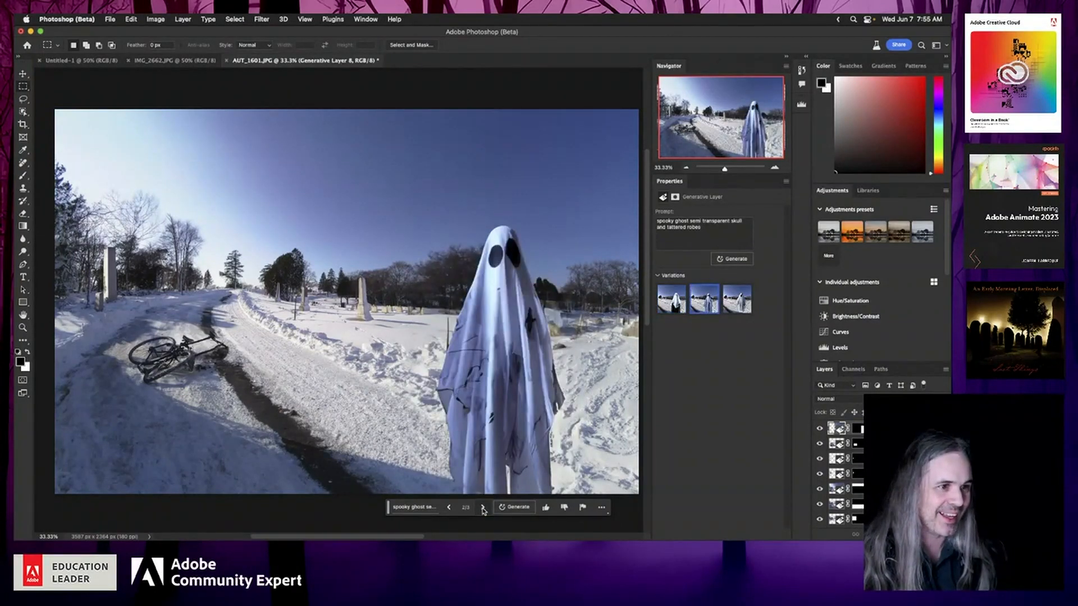
pyautogui.click(482, 508)
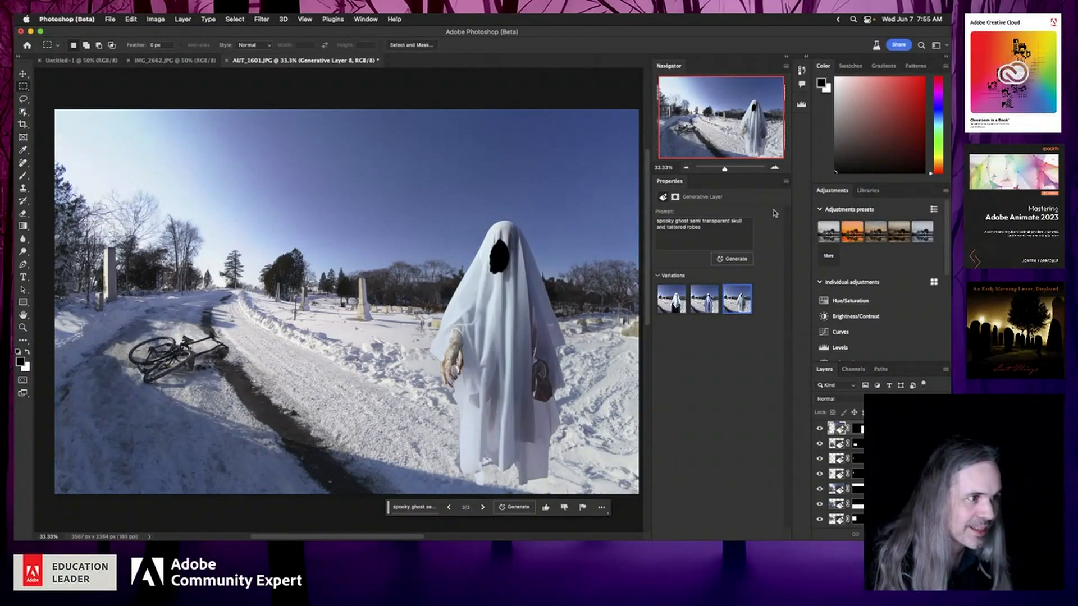
pyautogui.click(775, 169)
pyautogui.click(775, 169)
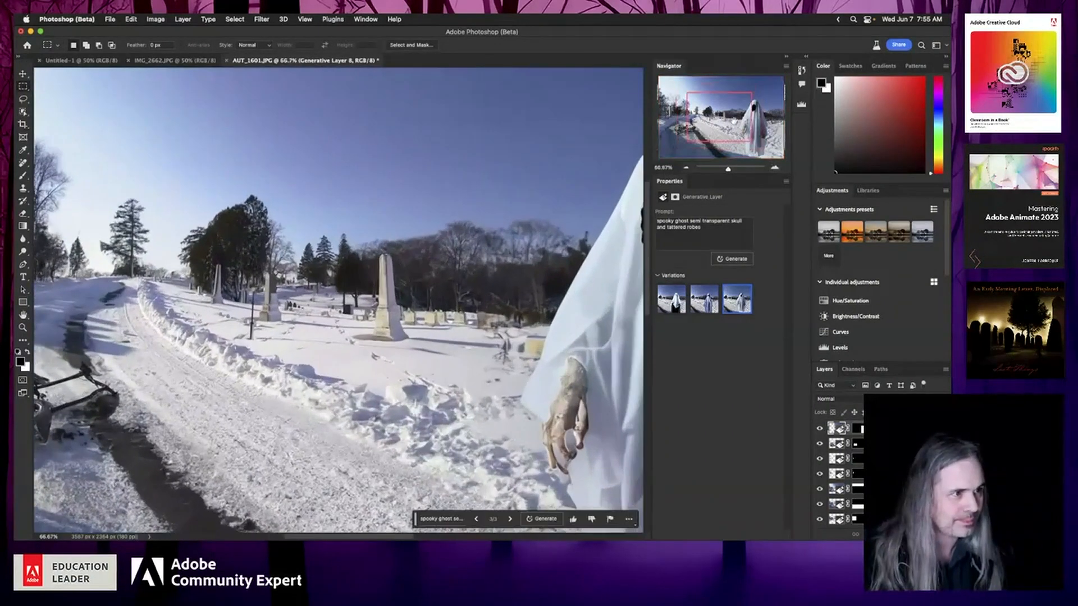
pyautogui.moveTo(733, 121); pyautogui.dragTo(755, 130)
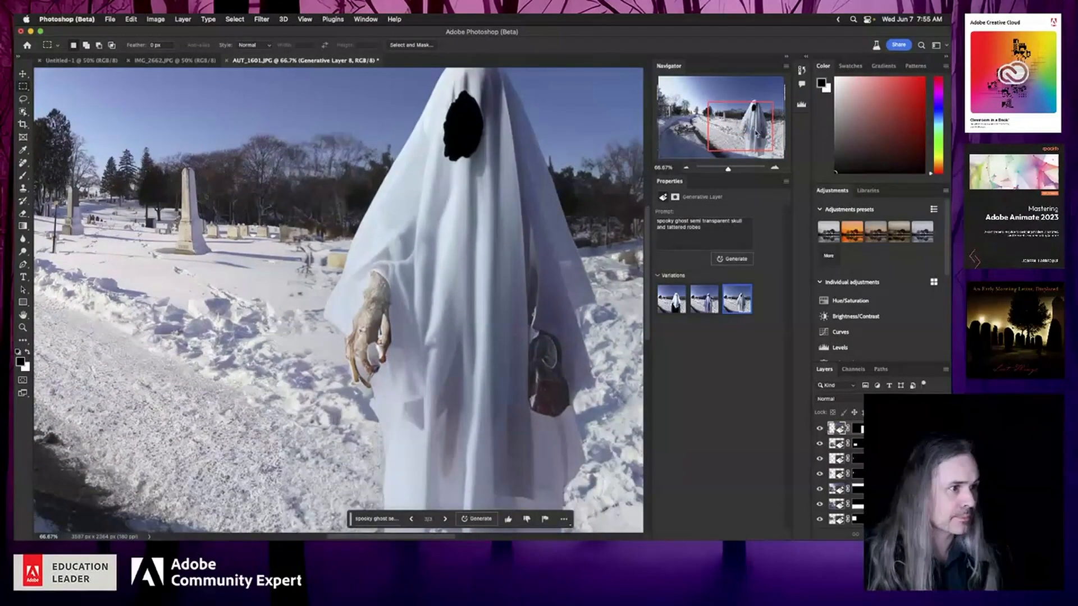
pyautogui.click(687, 169)
pyautogui.click(687, 168)
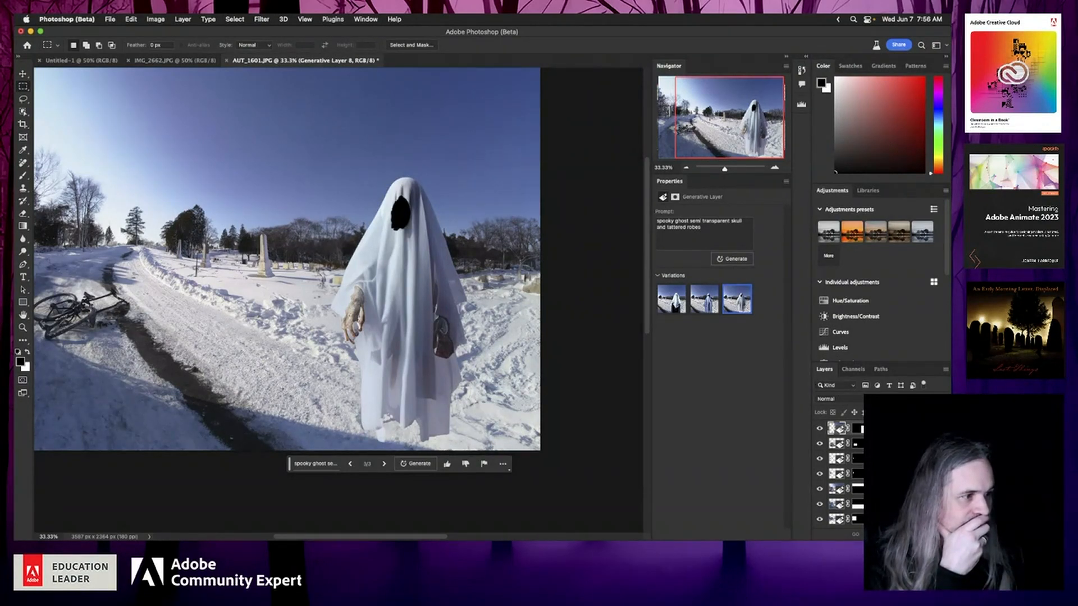
# Step: Try several opacity levels on the ghost's generative layer and settle on 40% to make the figure semi-transparent
pyautogui.press('5')
pyautogui.press('4')
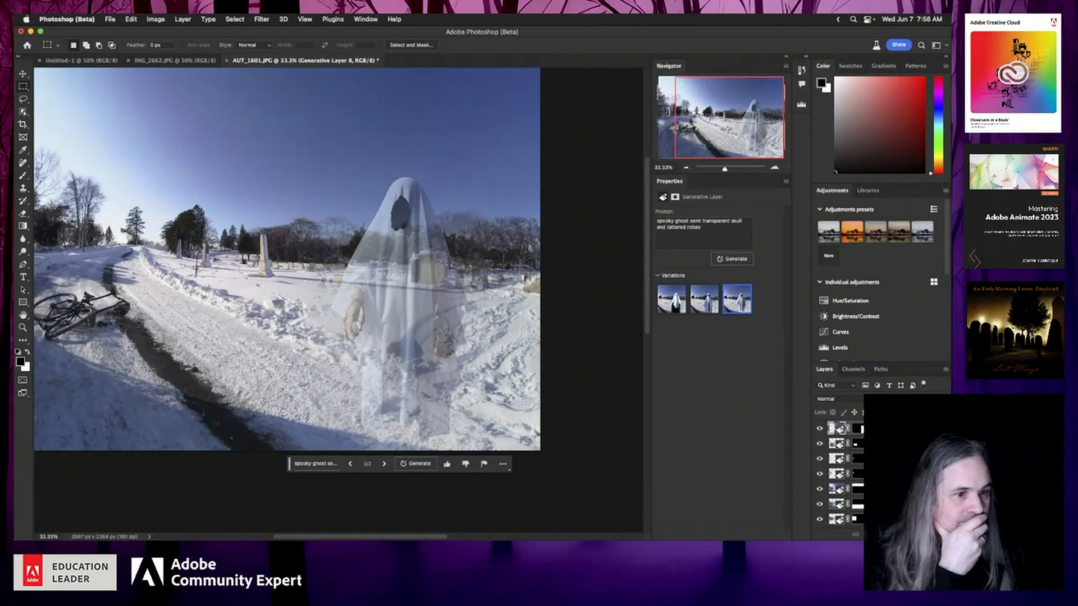
pyautogui.press('0')
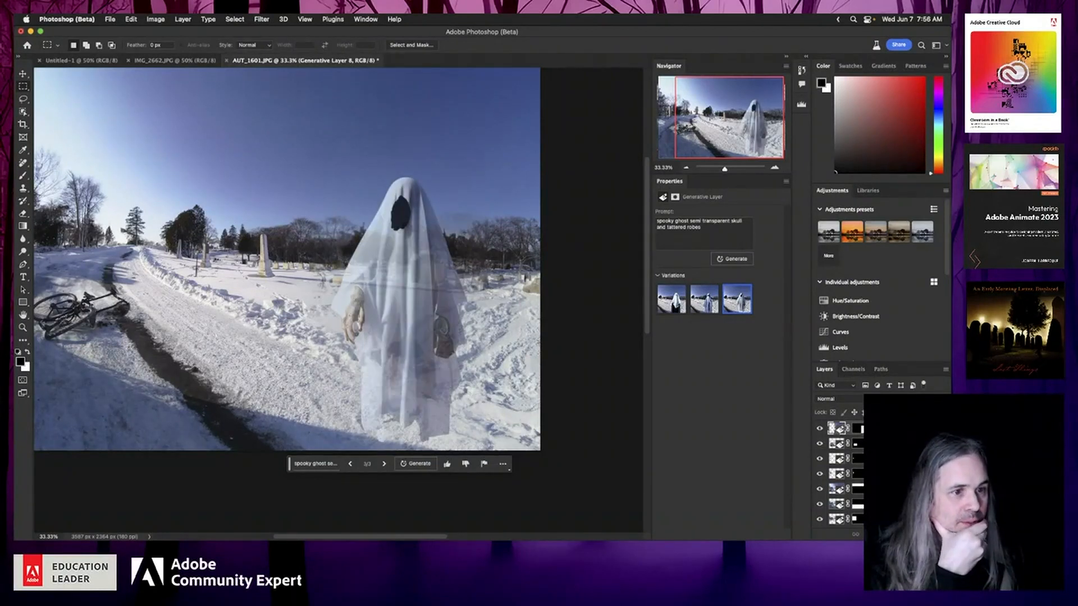
pyautogui.press('7')
pyautogui.press('0')
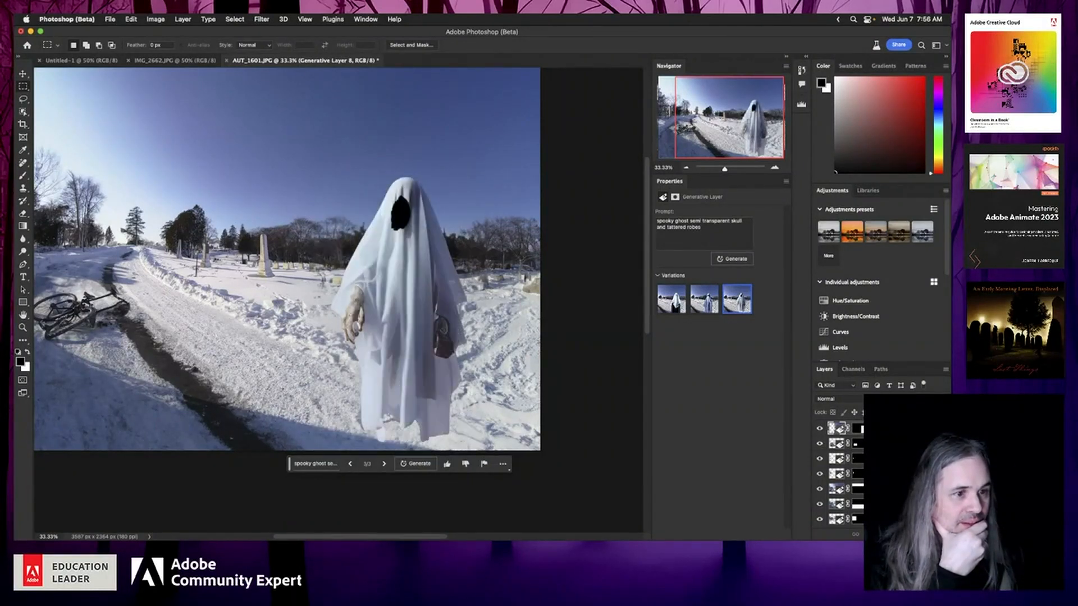
pyautogui.press('5')
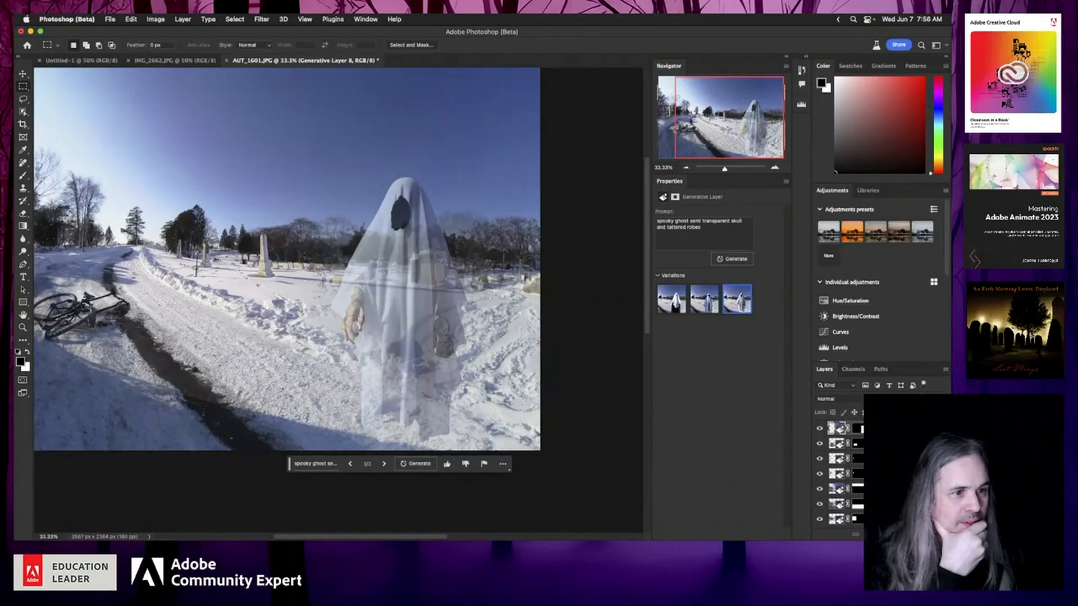
pyautogui.press('4')
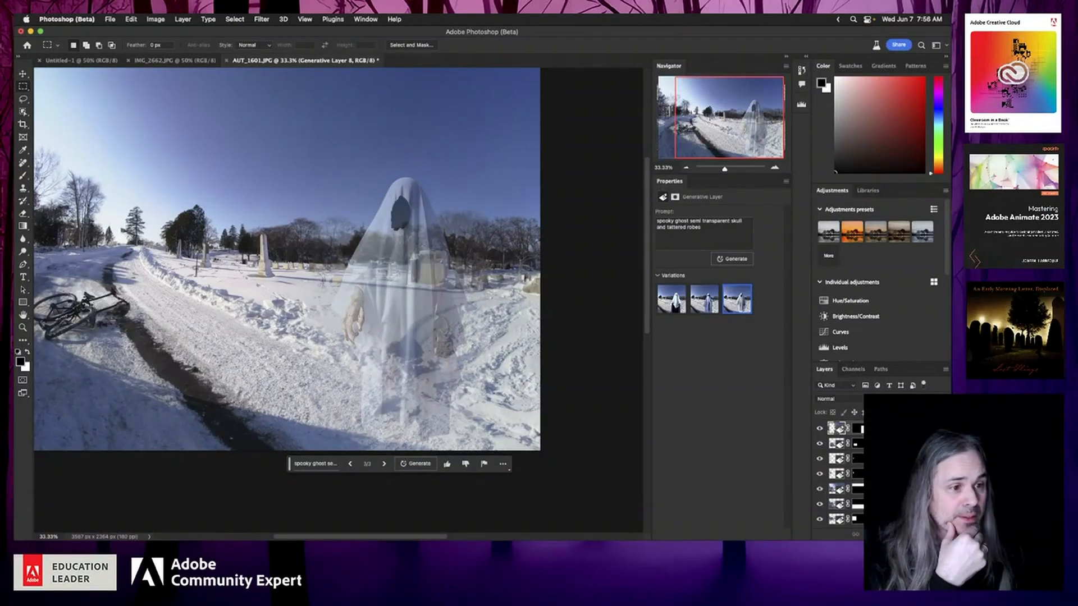
# Step: Try 70% opacity on the ghost's generative layer and return the layer to full opacity
pyautogui.press('7')
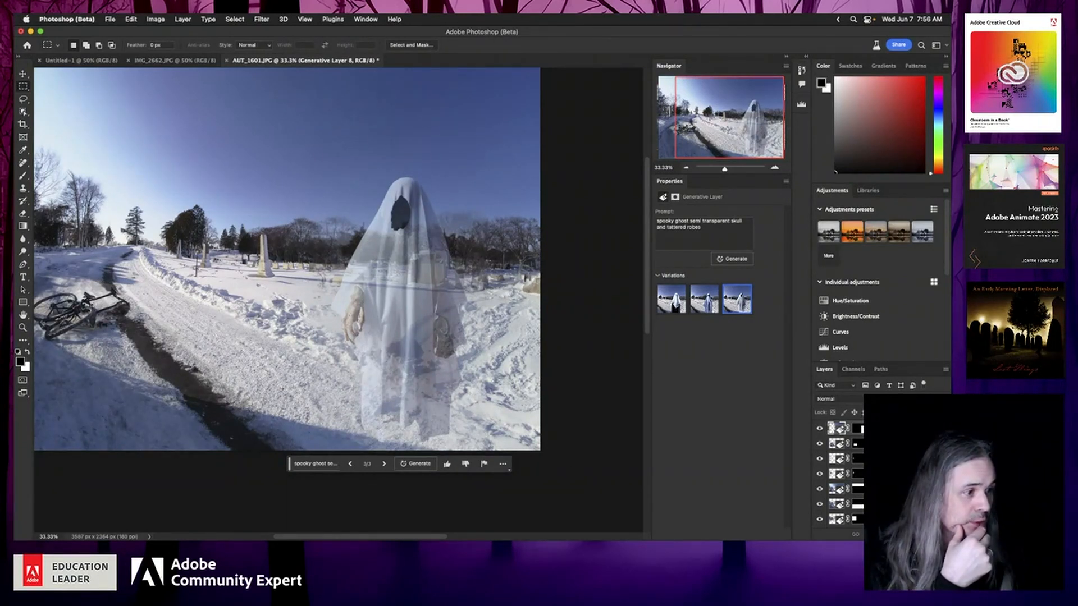
pyautogui.press('0')
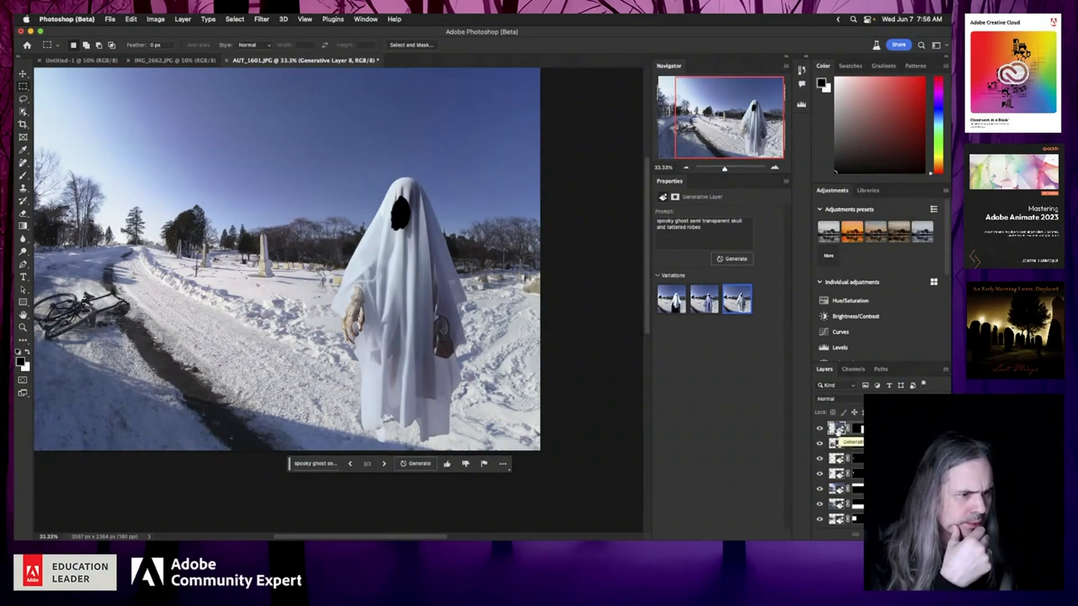
pyautogui.click(718, 239)
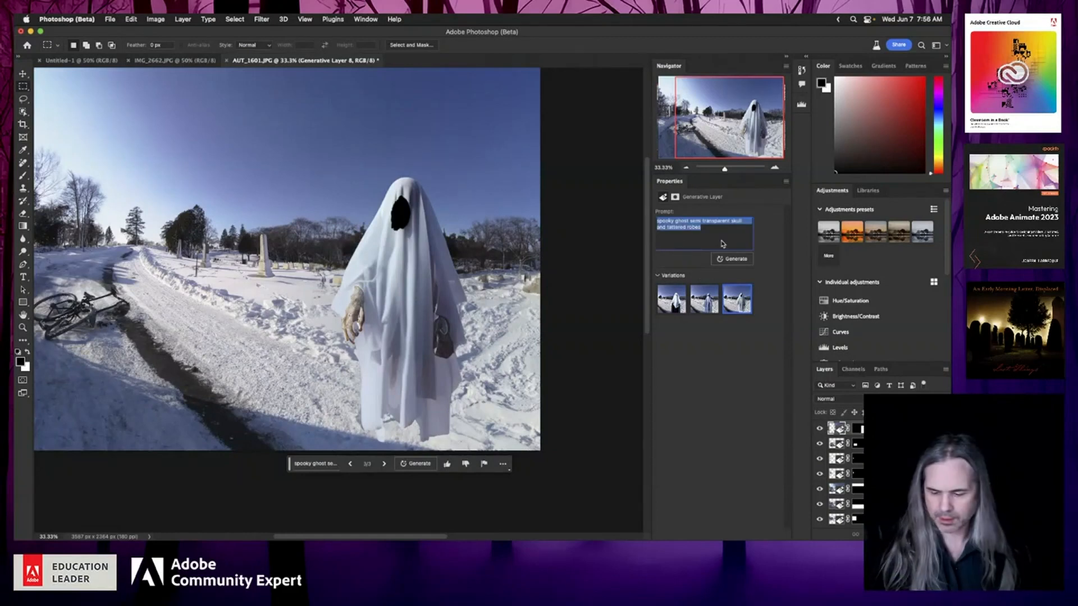
pyautogui.press('BackSpace')
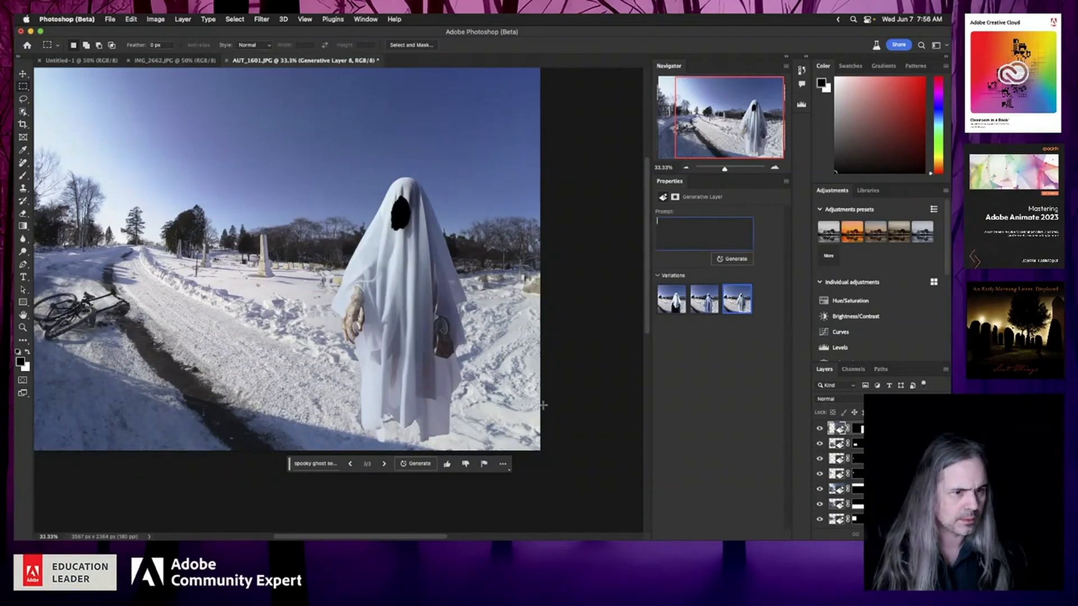
pyautogui.press('v')
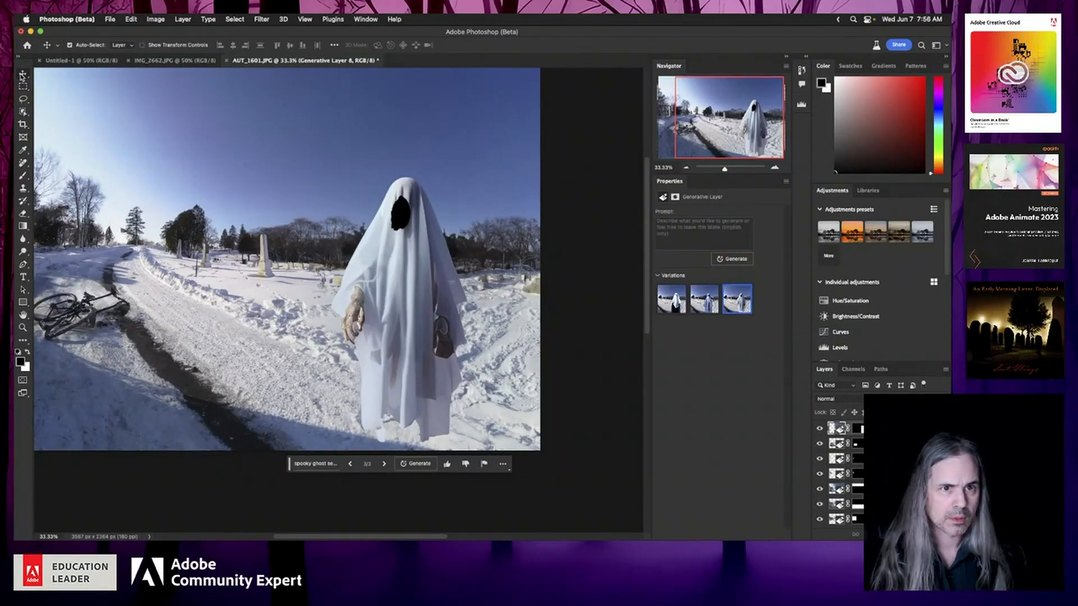
pyautogui.click(597, 339)
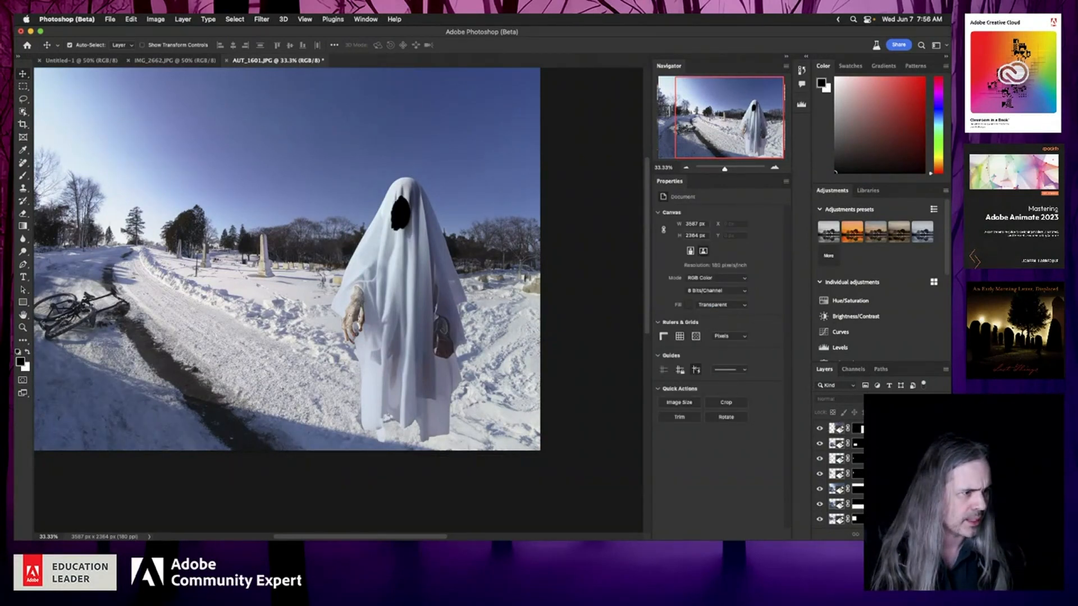
# Step: Review the generative layers one by one with their stored prompts and variations, ending on the ghost's layer
pyautogui.click(898, 428)
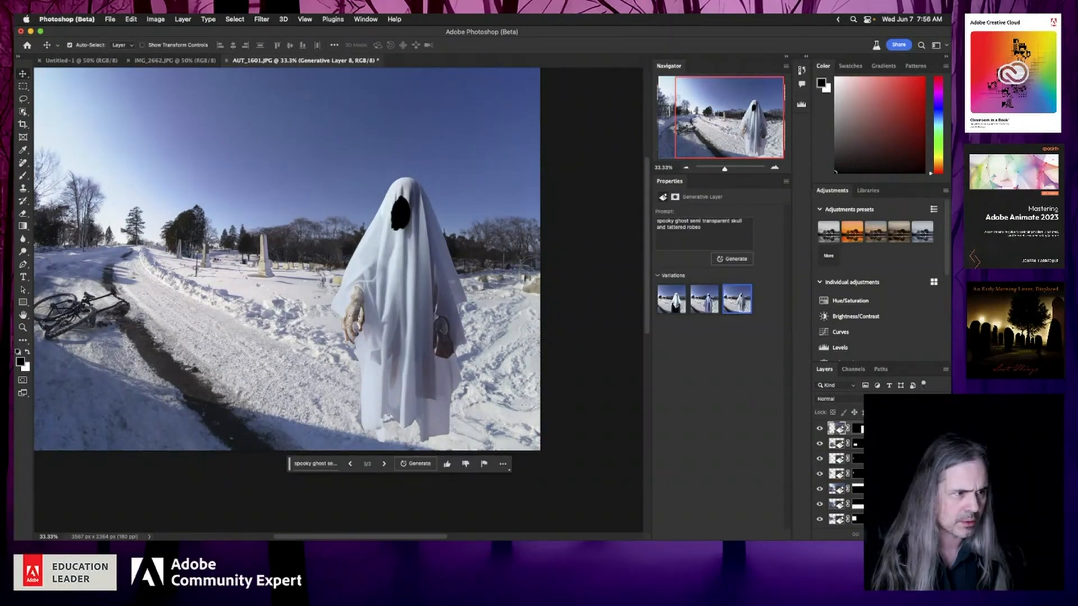
pyautogui.click(898, 444)
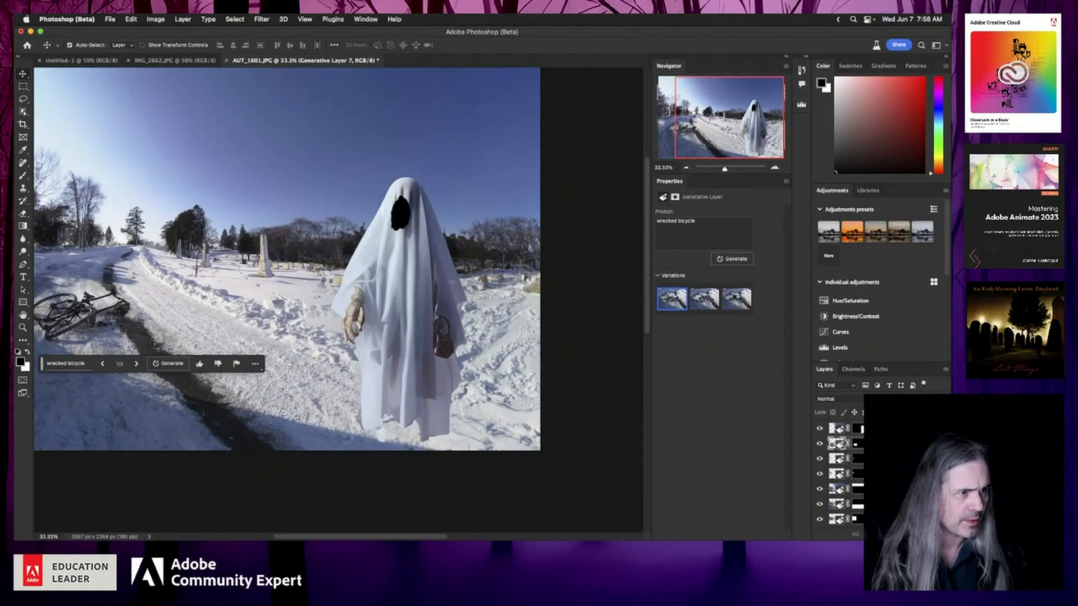
pyautogui.click(897, 459)
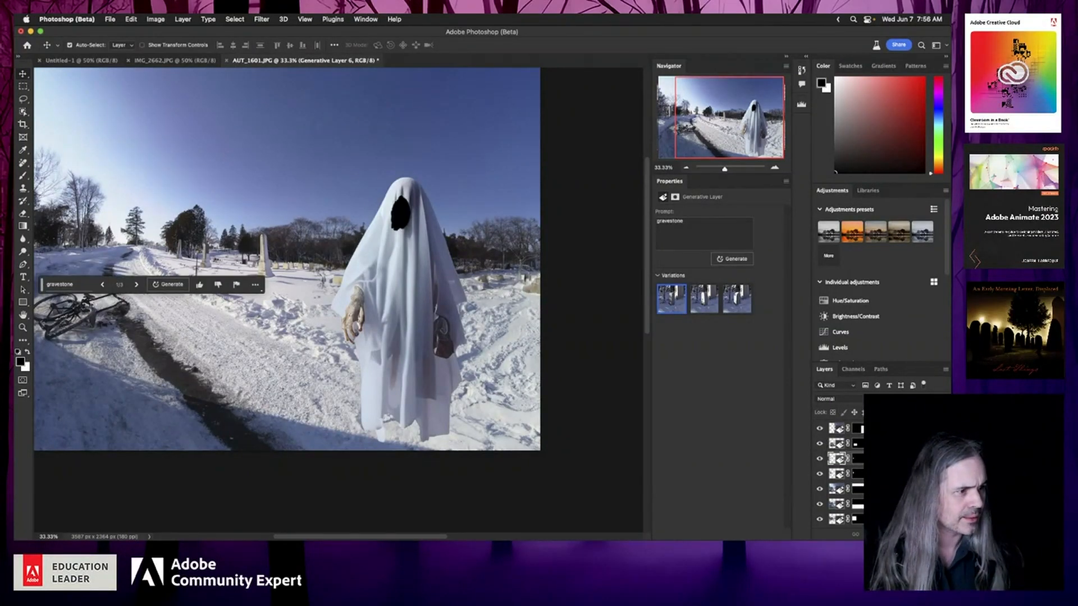
pyautogui.click(898, 473)
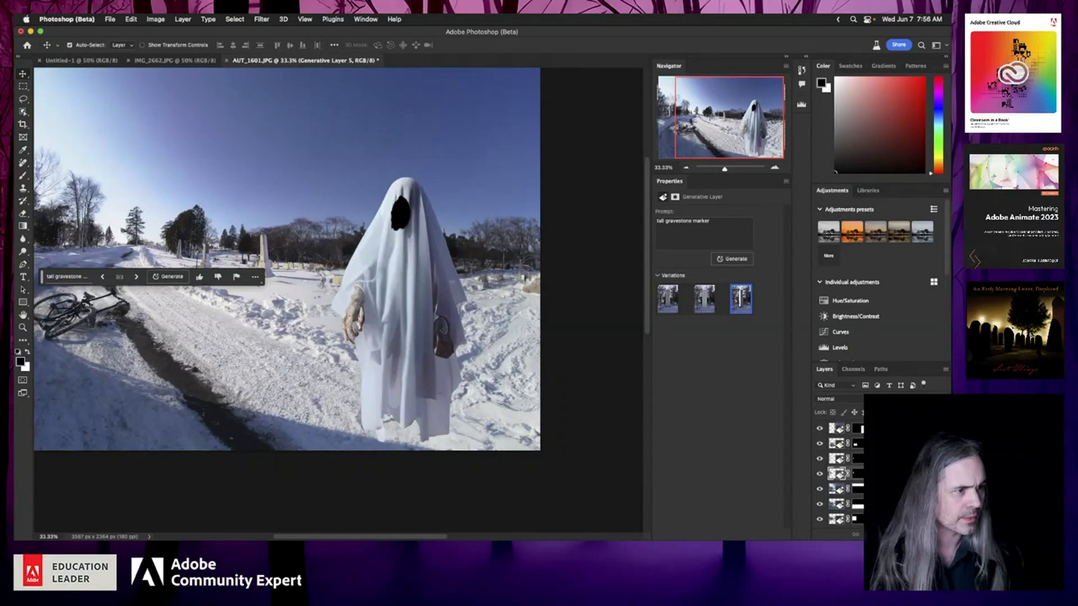
pyautogui.click(897, 489)
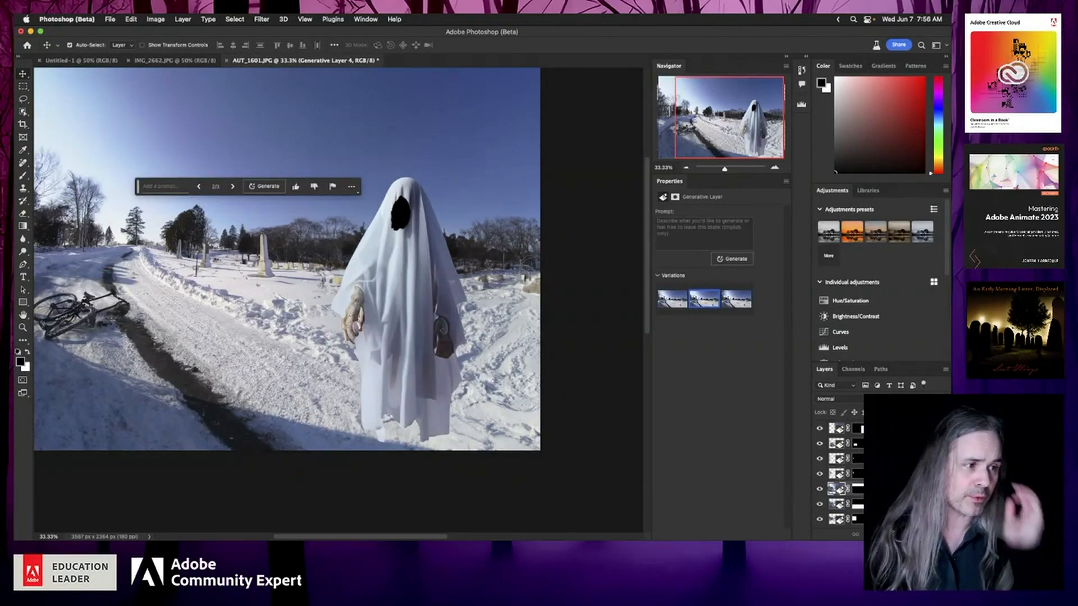
pyautogui.click(898, 504)
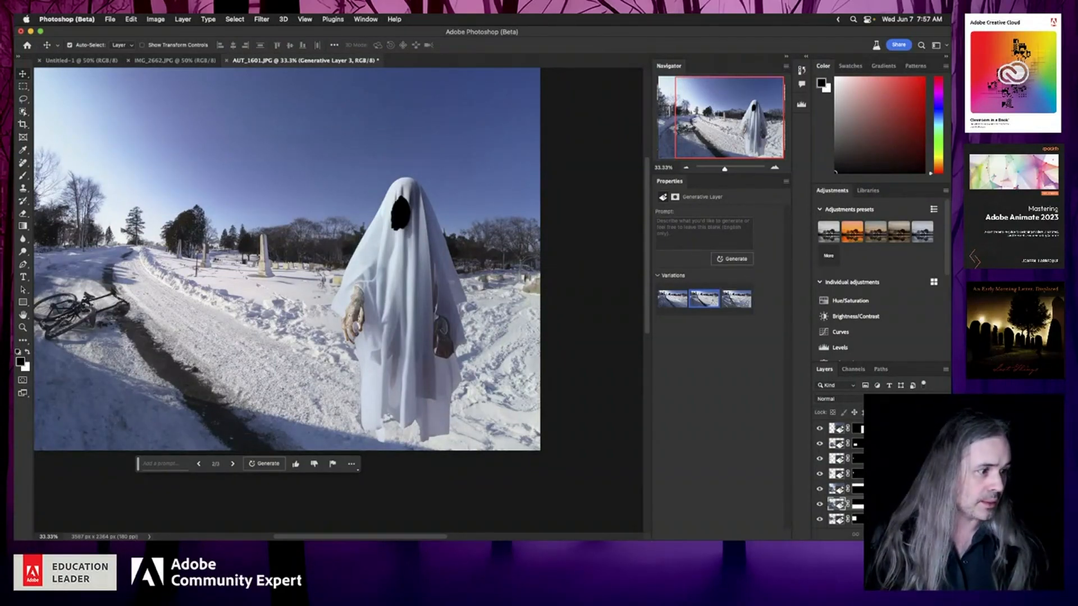
pyautogui.click(898, 429)
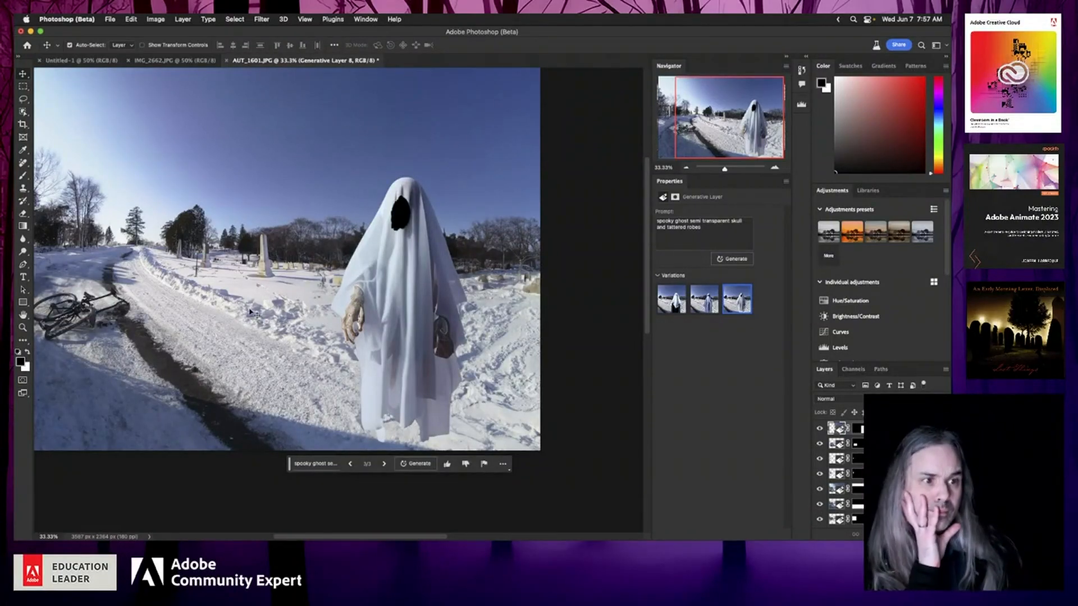
# Step: Open the full set of adjustment presets and preview the Creative, Black & White and Cinematic looks on the whole image
pyautogui.scroll(-3, 247, 317)
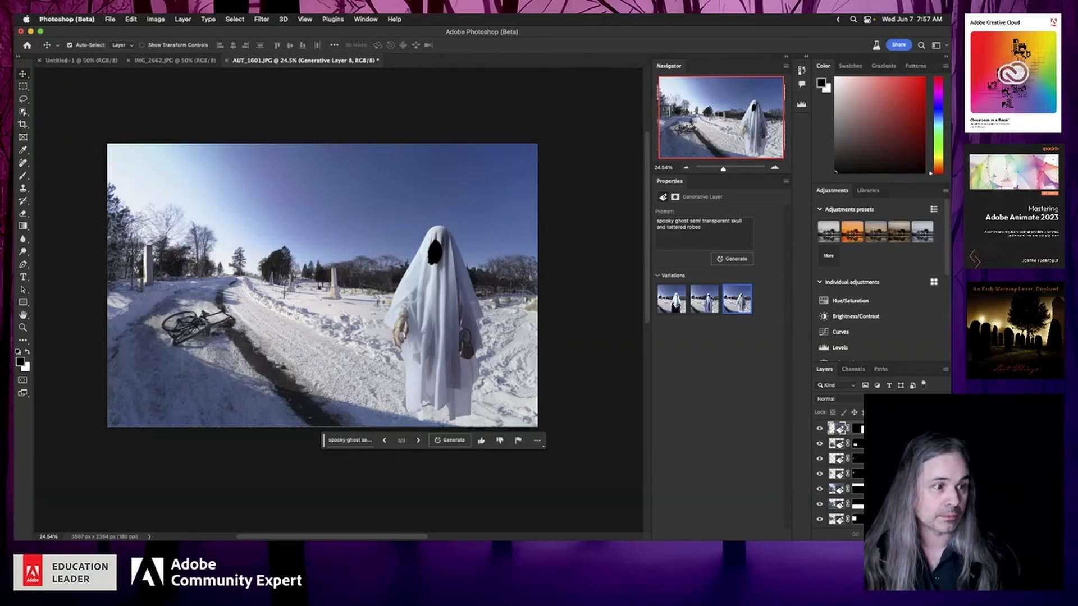
pyautogui.moveTo(896, 232)
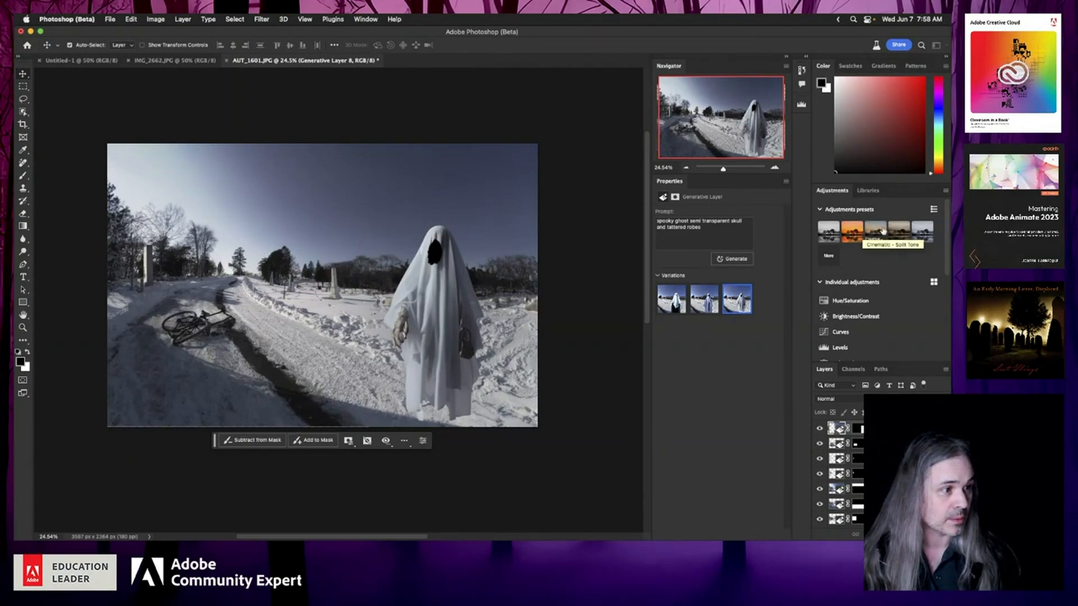
pyautogui.click(829, 255)
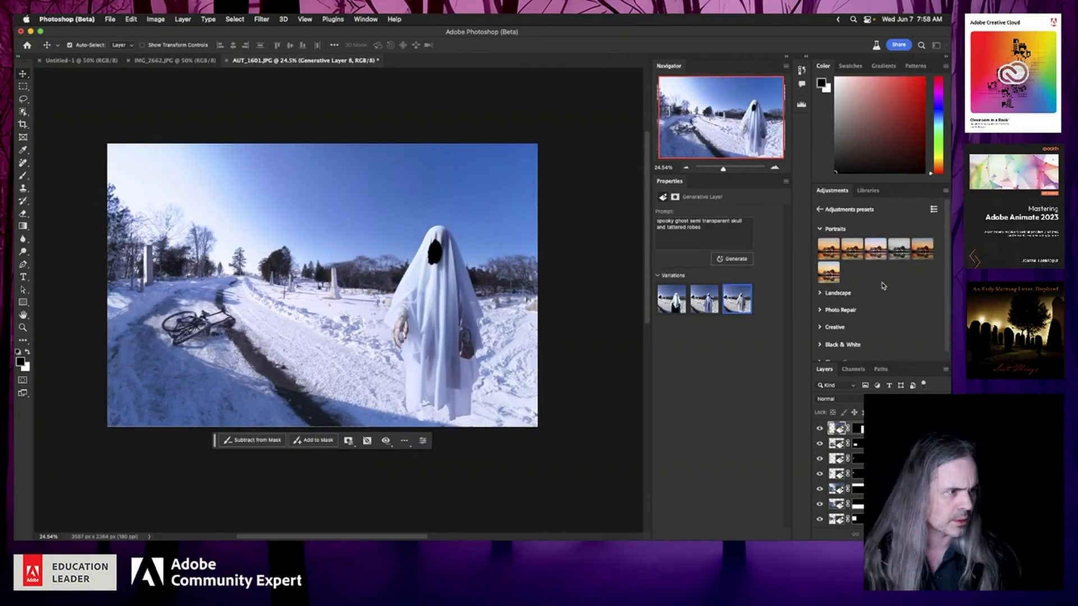
pyautogui.scroll(-1, 878, 281)
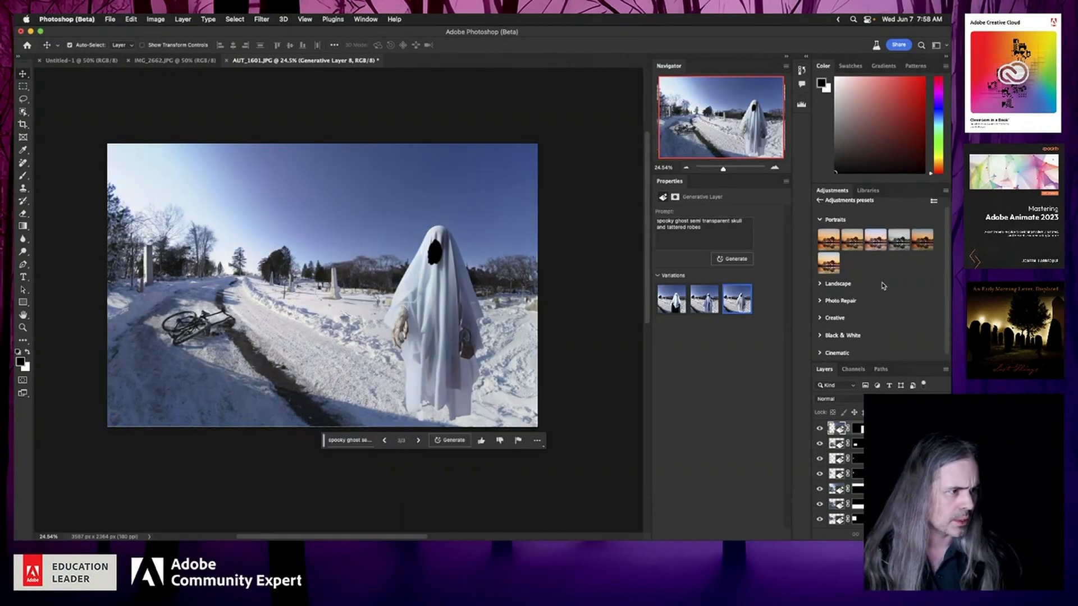
pyautogui.click(821, 318)
pyautogui.scroll(-1, 882, 302)
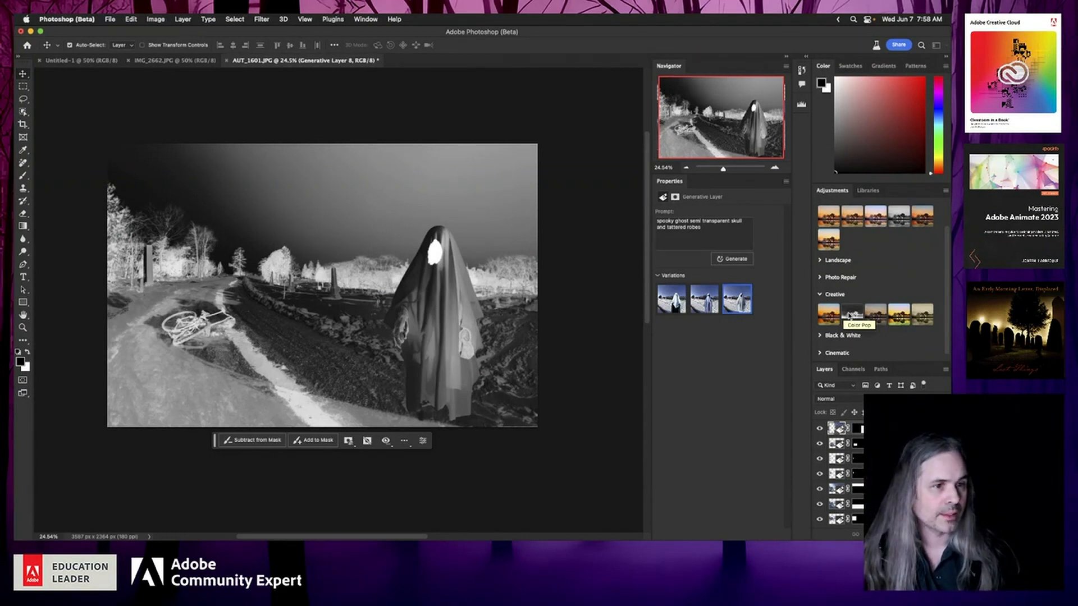
pyautogui.click(820, 336)
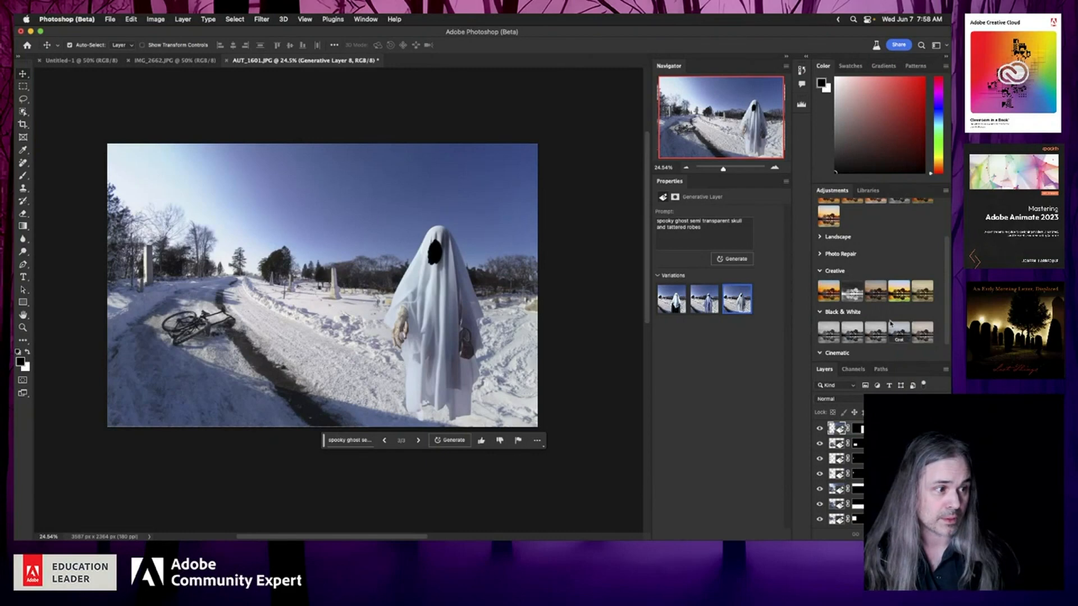
pyautogui.scroll(-1, 891, 324)
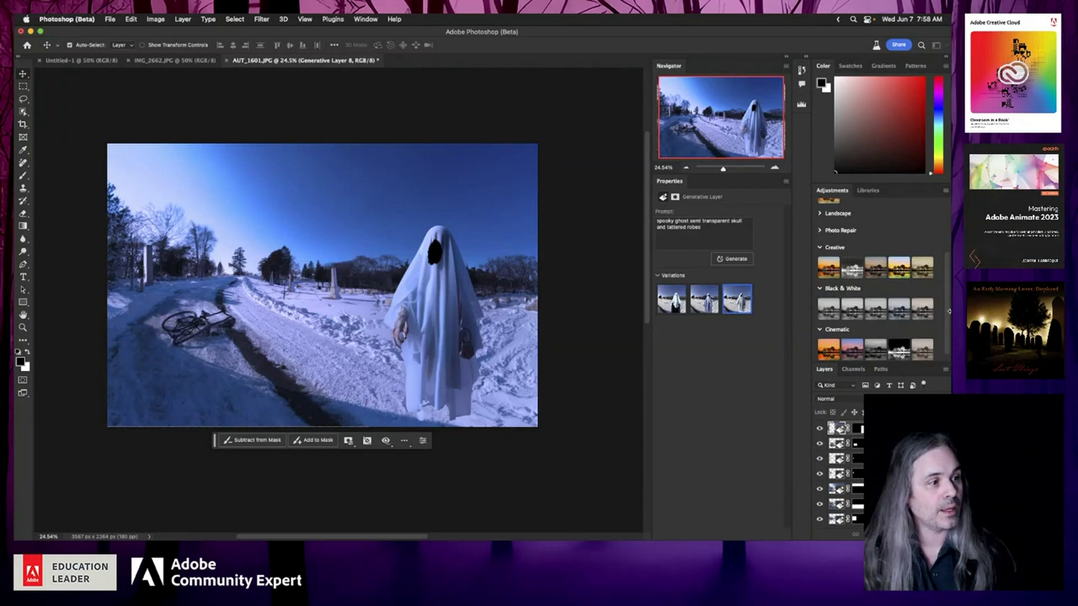
pyautogui.scroll(2, 948, 322)
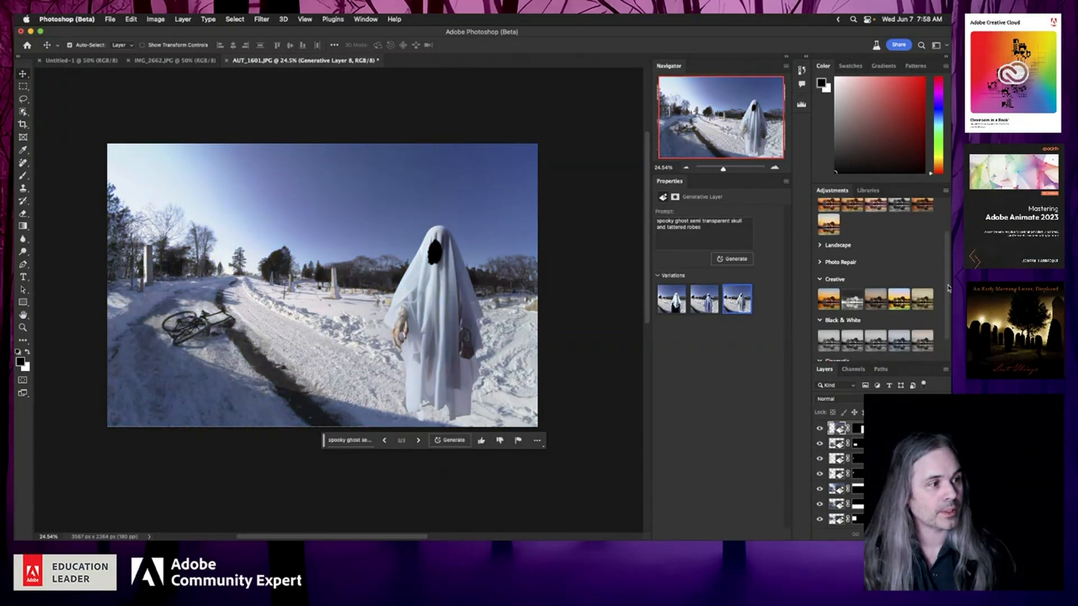
# Step: Preview the Photo Repair and Landscape adjustment presets on the image
pyautogui.click(823, 263)
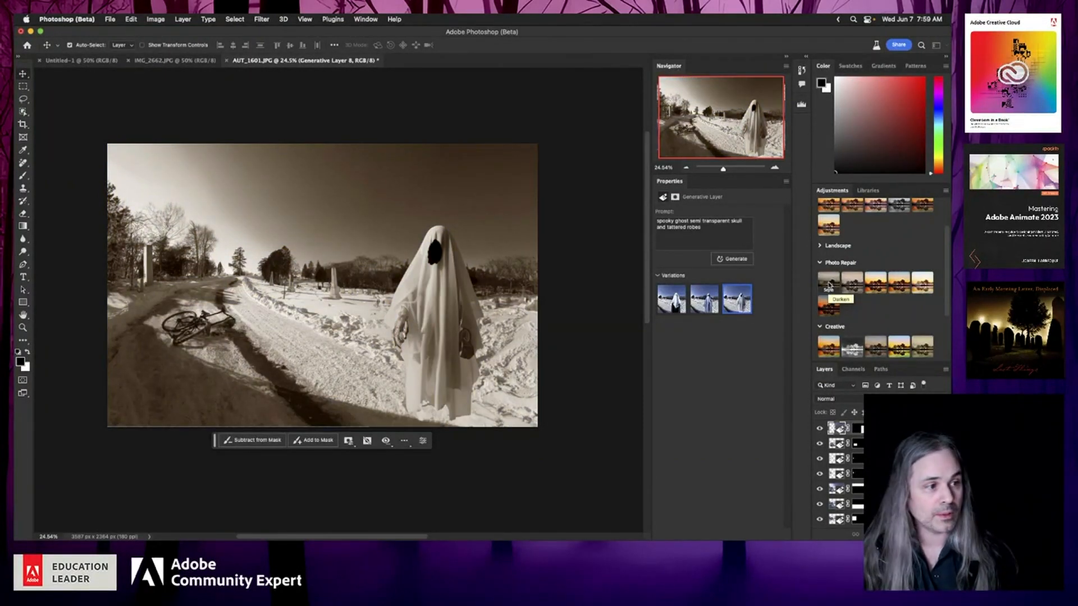
pyautogui.click(825, 246)
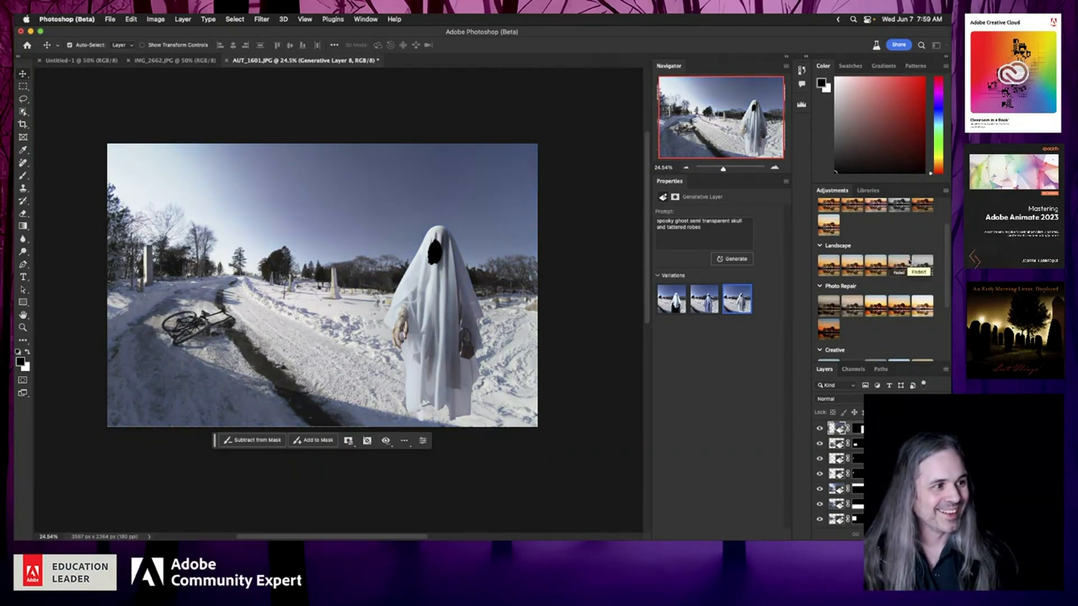
pyautogui.scroll(2, 879, 236)
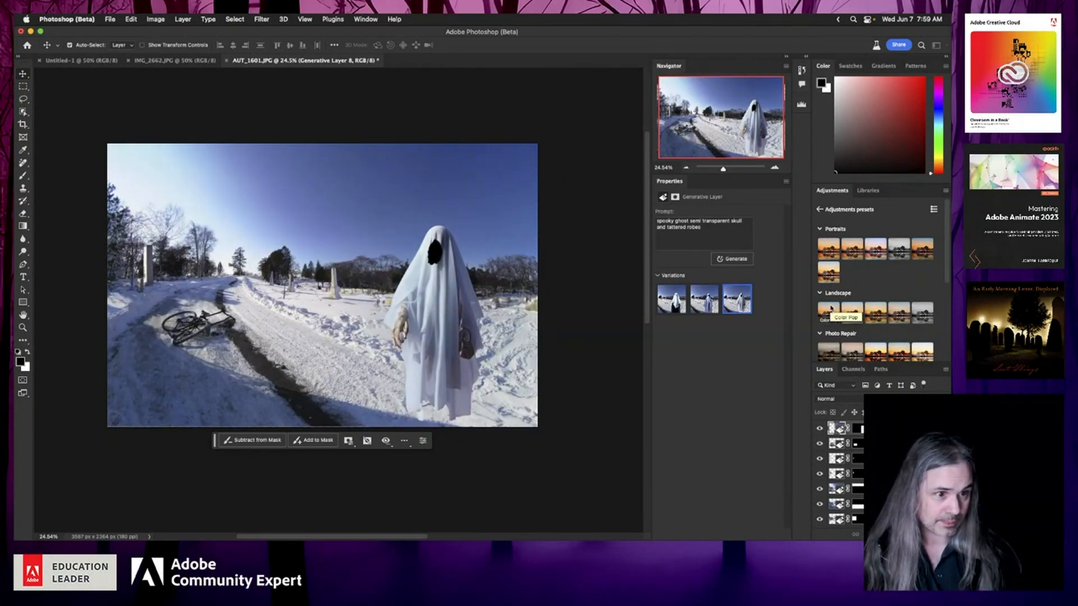
# Step: Apply the Black & White – Warm adjustment preset above the ghost's layer
pyautogui.scroll(-5, 842, 322)
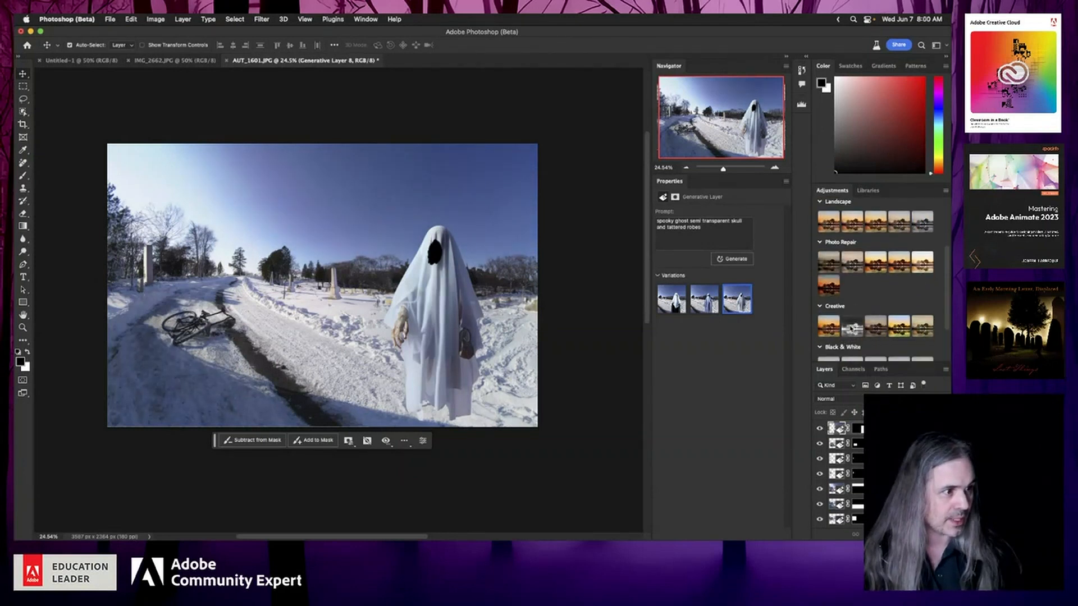
pyautogui.scroll(-2, 850, 329)
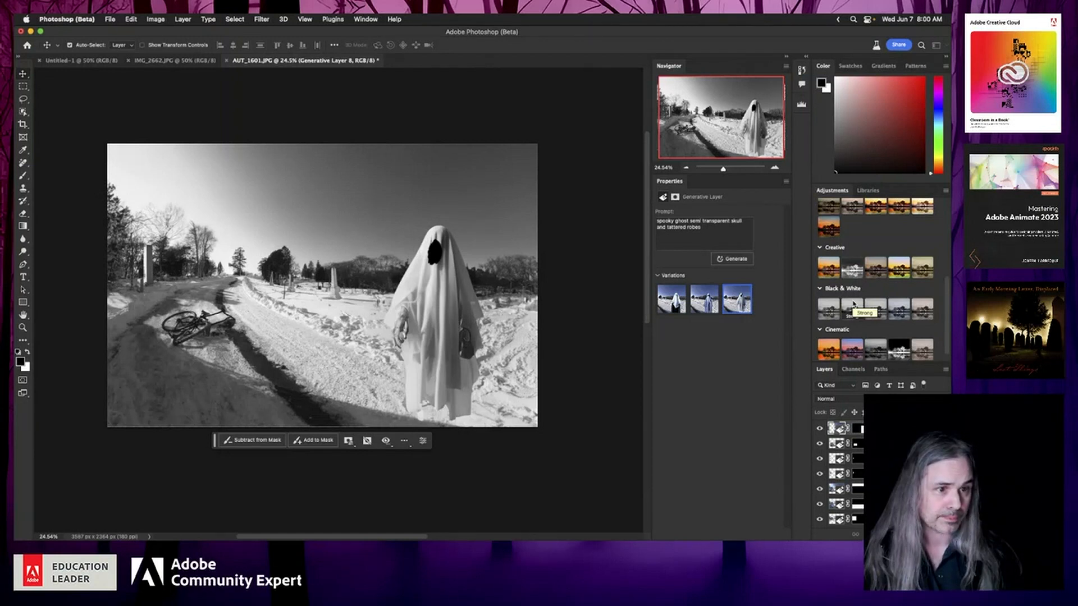
pyautogui.click(921, 307)
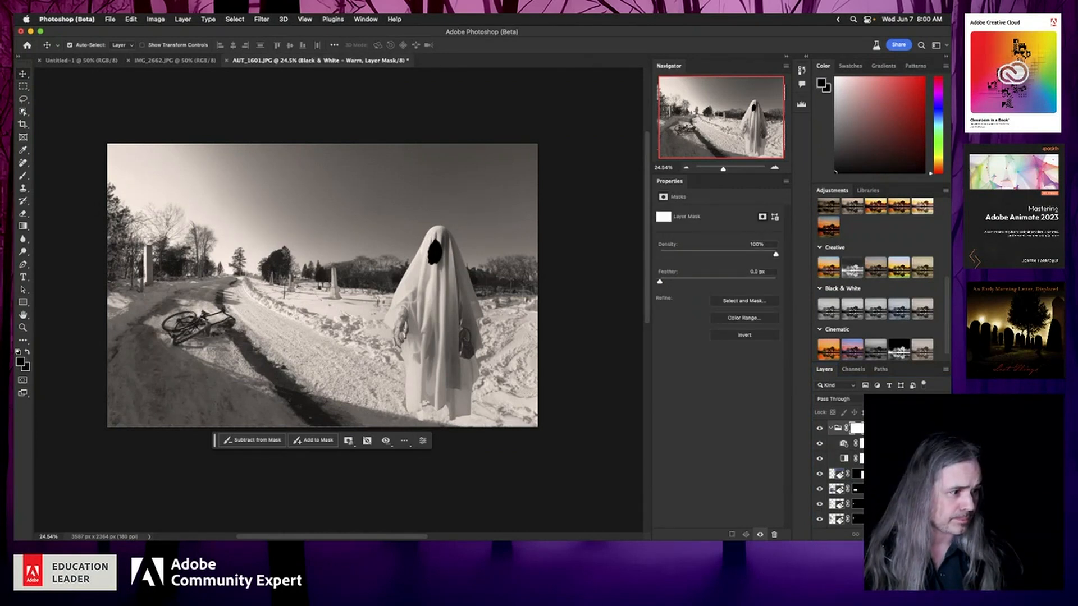
# Step: Add a Levels adjustment layer inside the warm preset group with black input 32, midtones 0.85 and white input 249
pyautogui.click(898, 534)
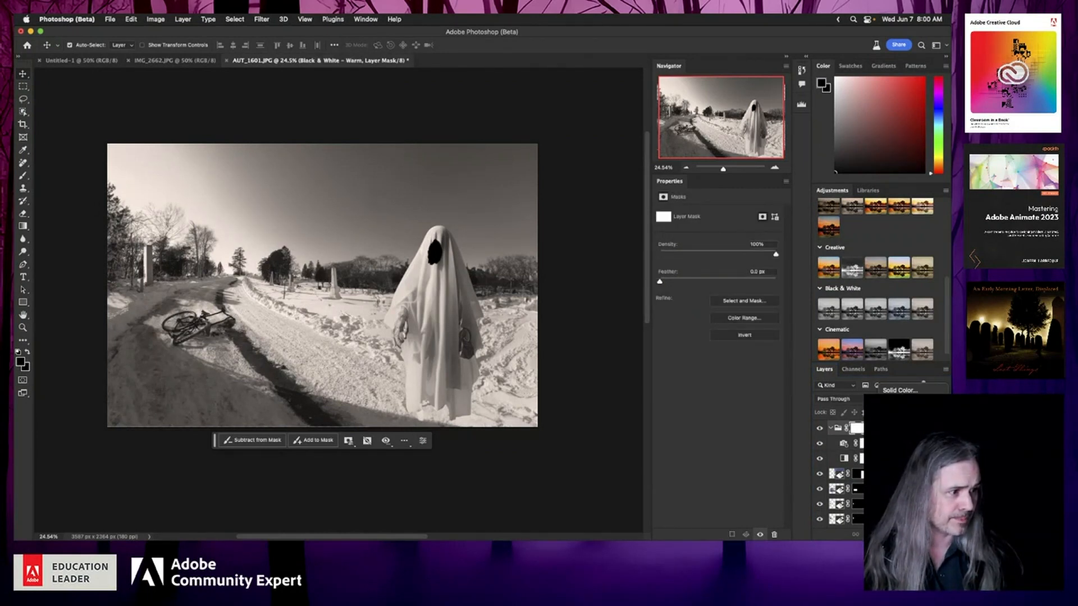
pyautogui.click(898, 441)
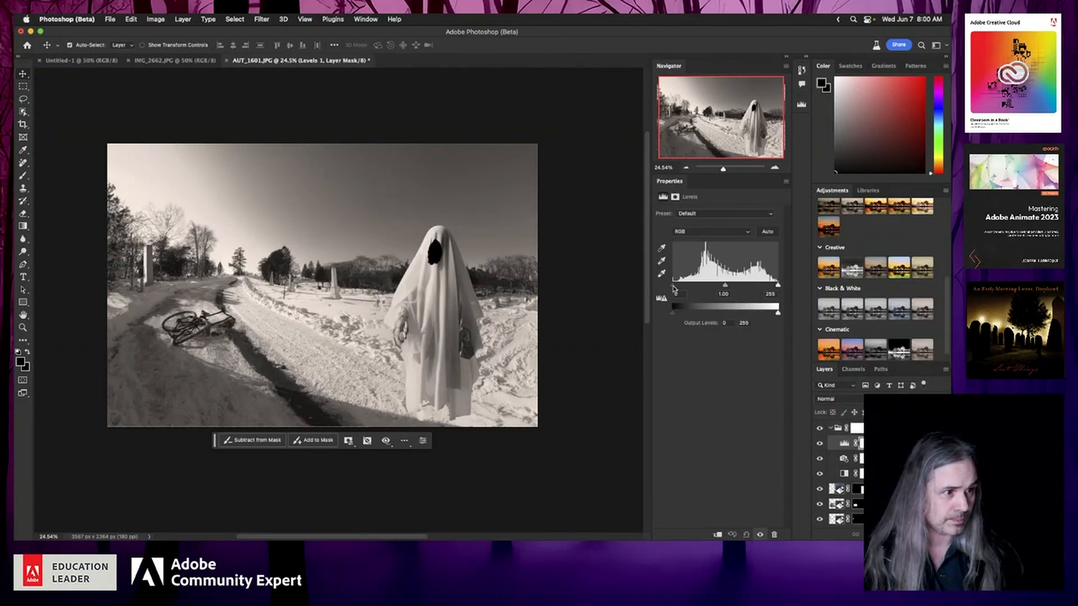
pyautogui.moveTo(675, 286); pyautogui.dragTo(685, 289)
pyautogui.moveTo(779, 289); pyautogui.dragTo(777, 290)
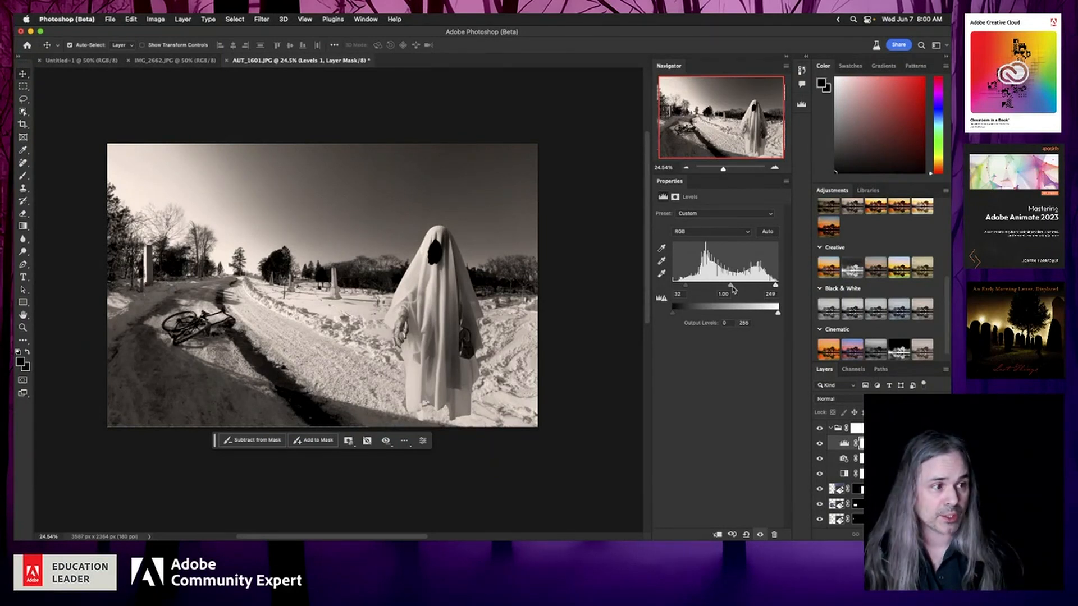
pyautogui.moveTo(731, 286); pyautogui.dragTo(736, 290)
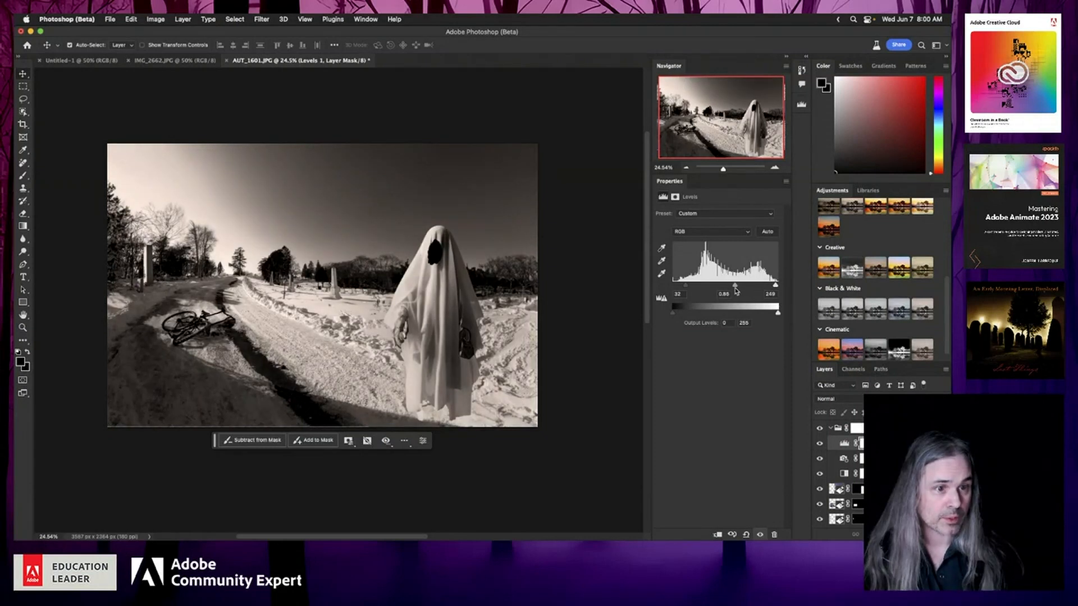